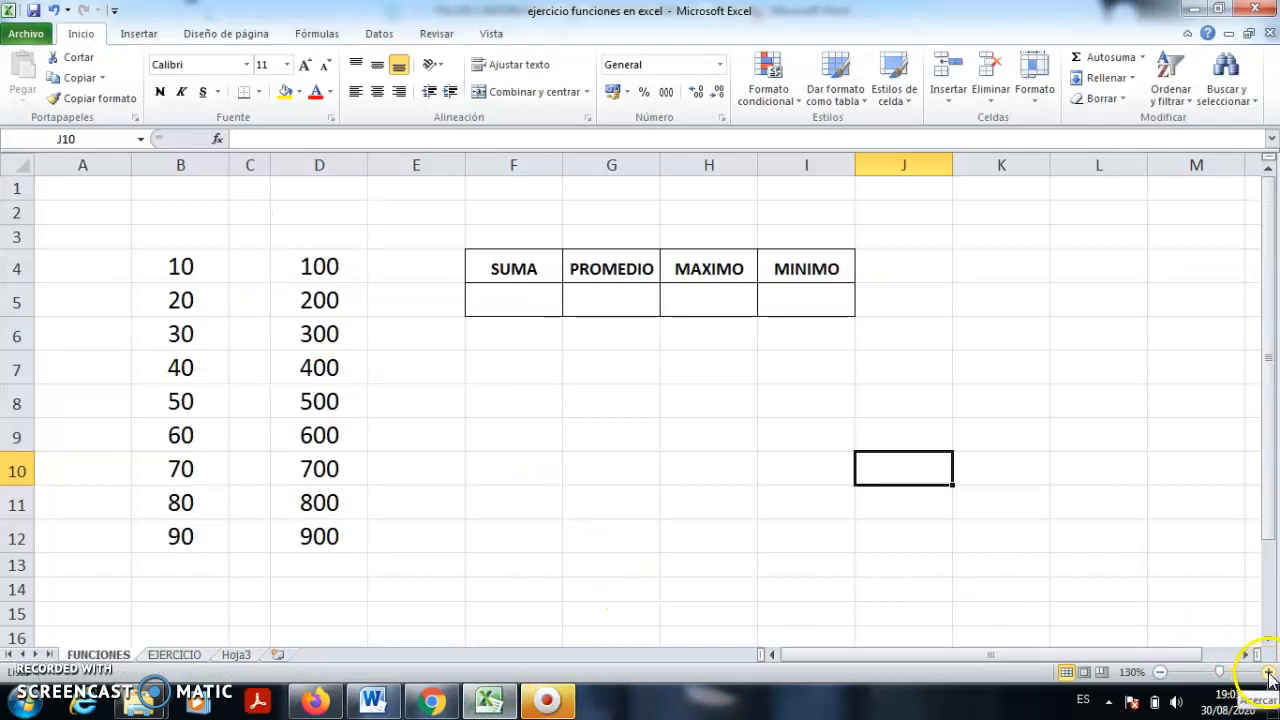
- Zoom the FUNCIONES sheet in and highlight the 10–90 and 100–900 number columns
click(484, 420)
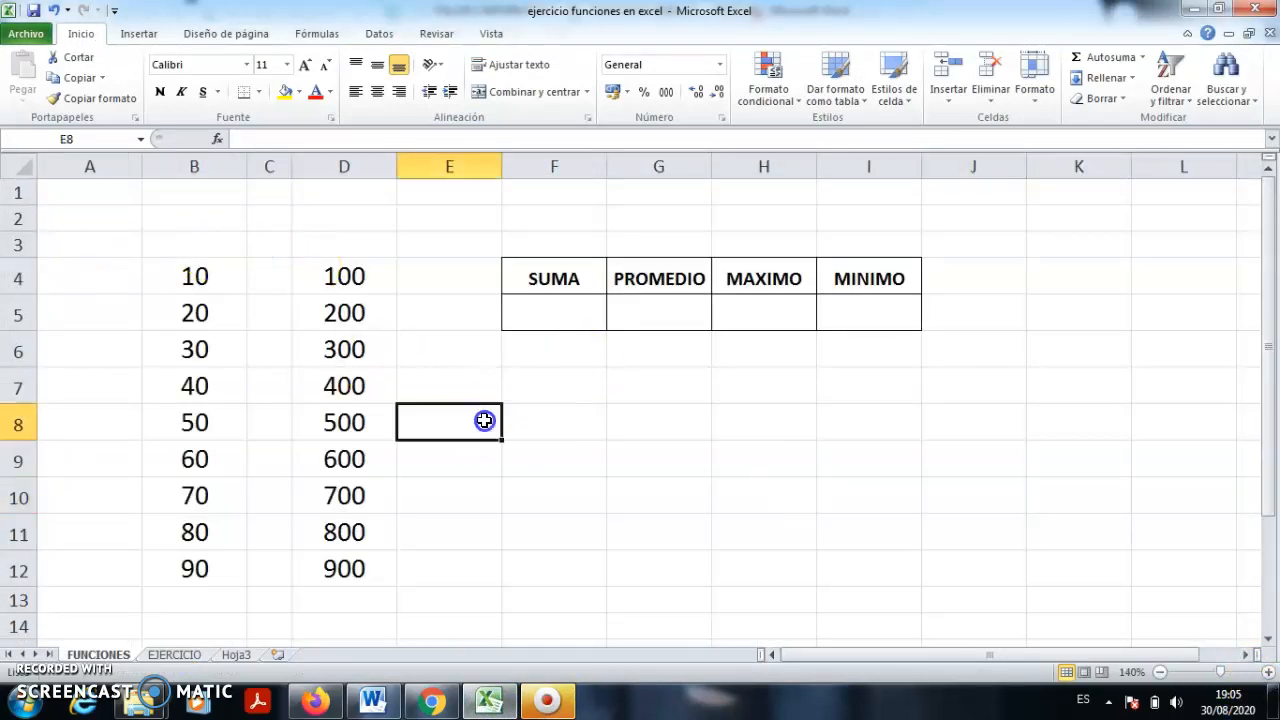
drag(194, 277, 191, 575)
drag(359, 281, 337, 571)
click(600, 490)
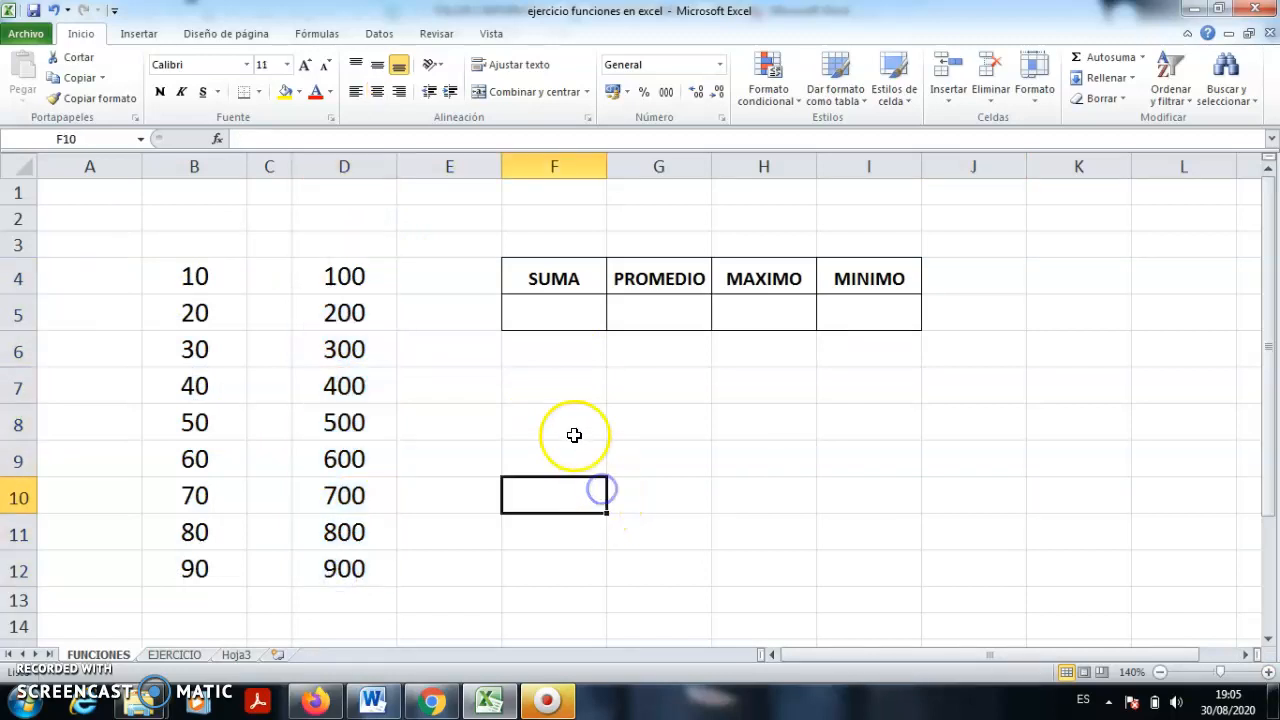
- Point out the SUMA, PROMEDIO, MAXIMO and MINIMO result headings in the table
click(552, 284)
click(638, 281)
click(765, 284)
click(866, 278)
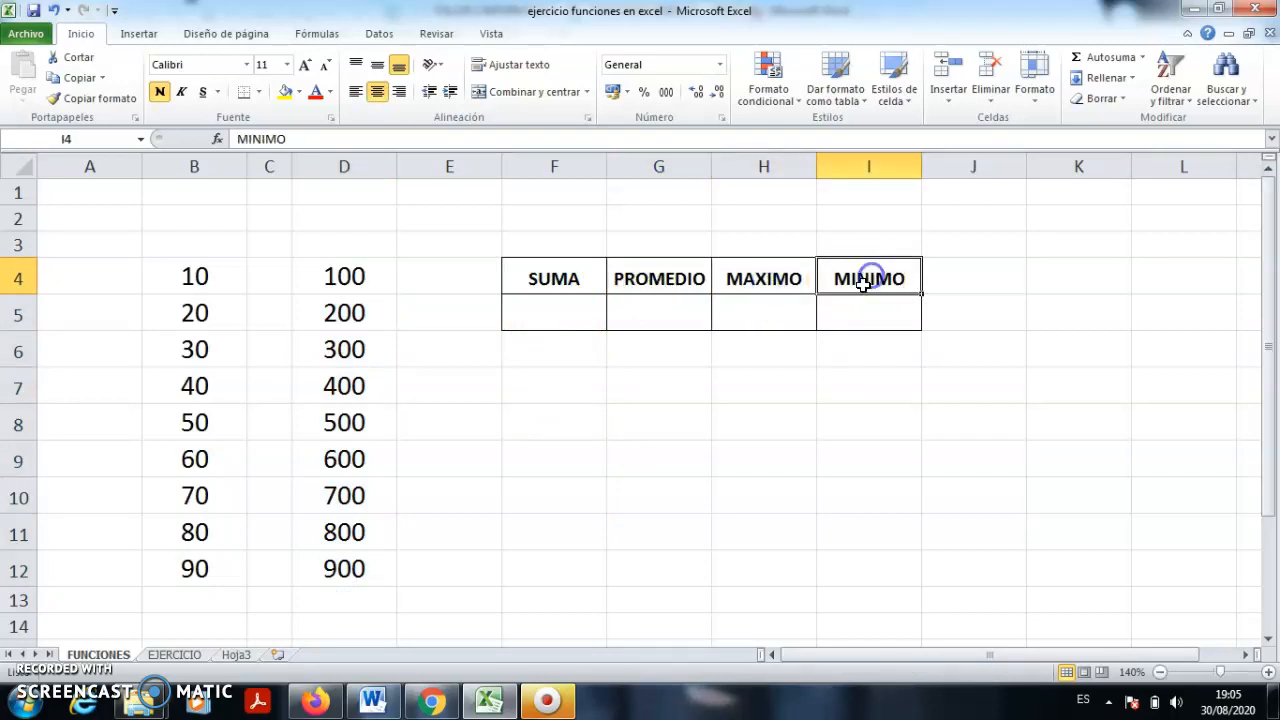
click(690, 389)
click(571, 281)
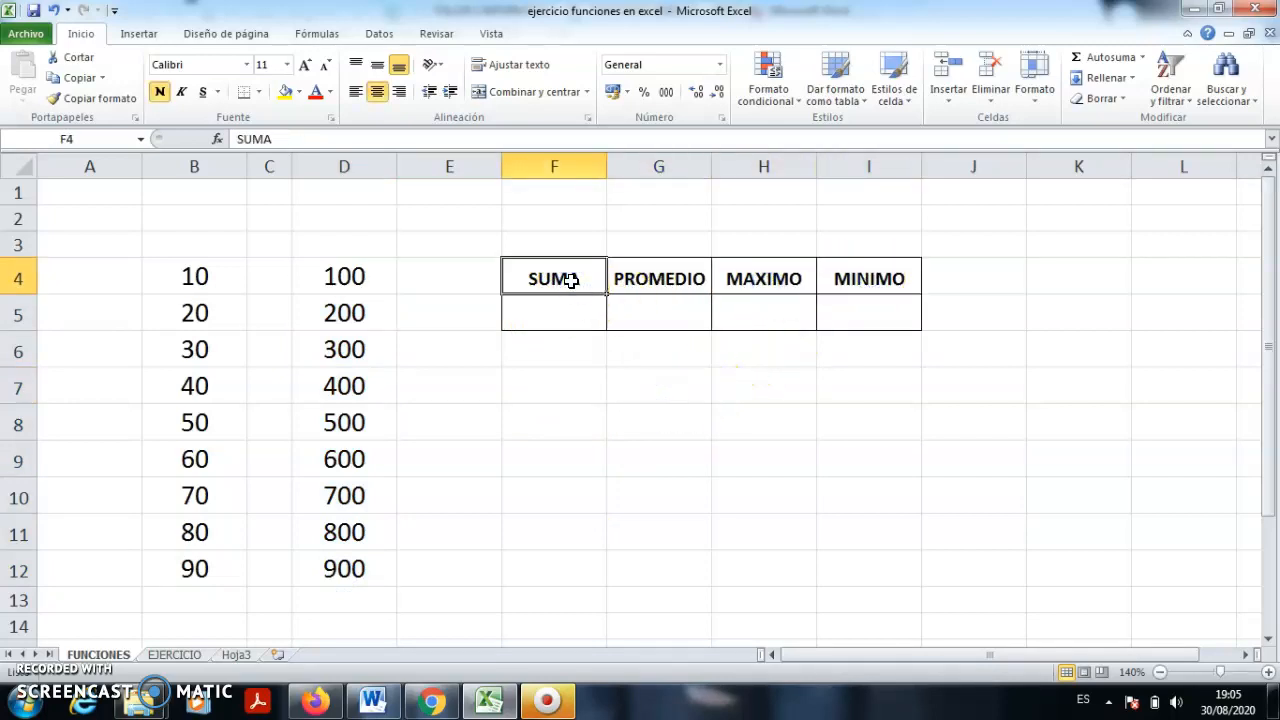
click(658, 279)
click(770, 279)
click(850, 280)
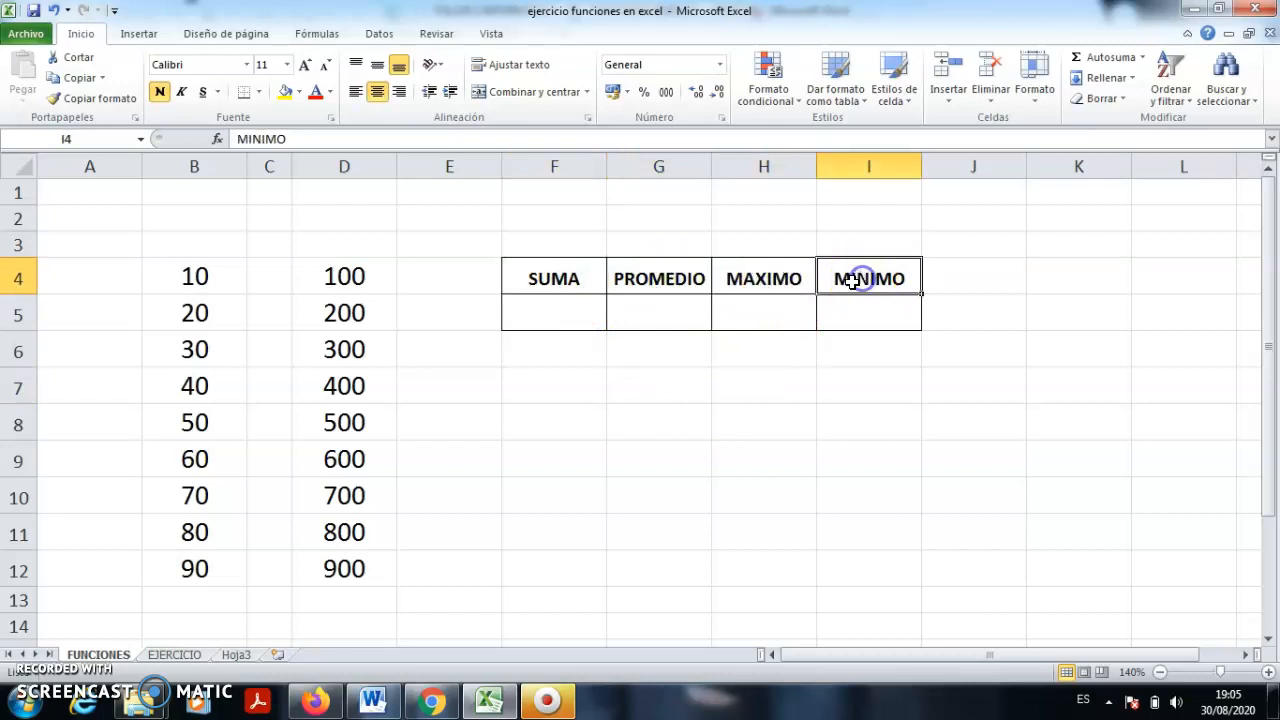
- Collapse the ribbon to show more of the worksheet
click(486, 423)
scroll(440, 465, down, 2)
scroll(428, 457, up, 2)
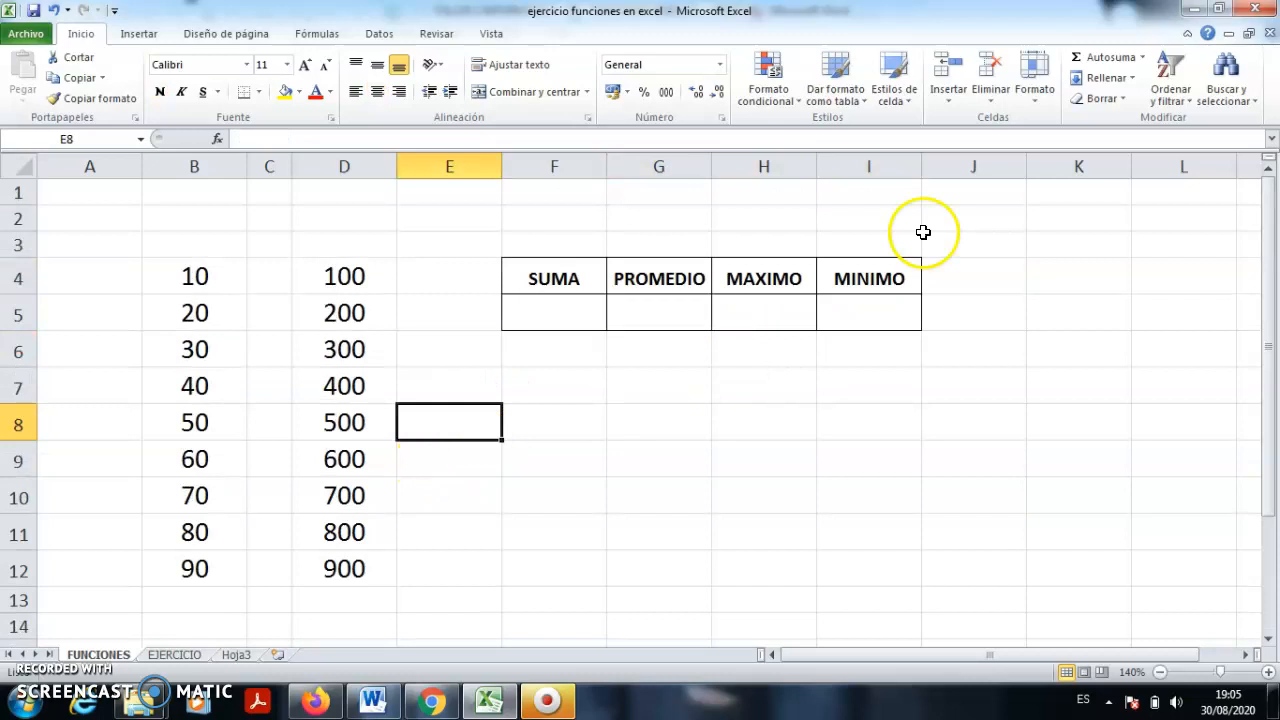
click(1188, 33)
click(668, 410)
- Preview column B's total and select cell B14 beneath it
click(191, 545)
drag(194, 191, 218, 506)
click(210, 543)
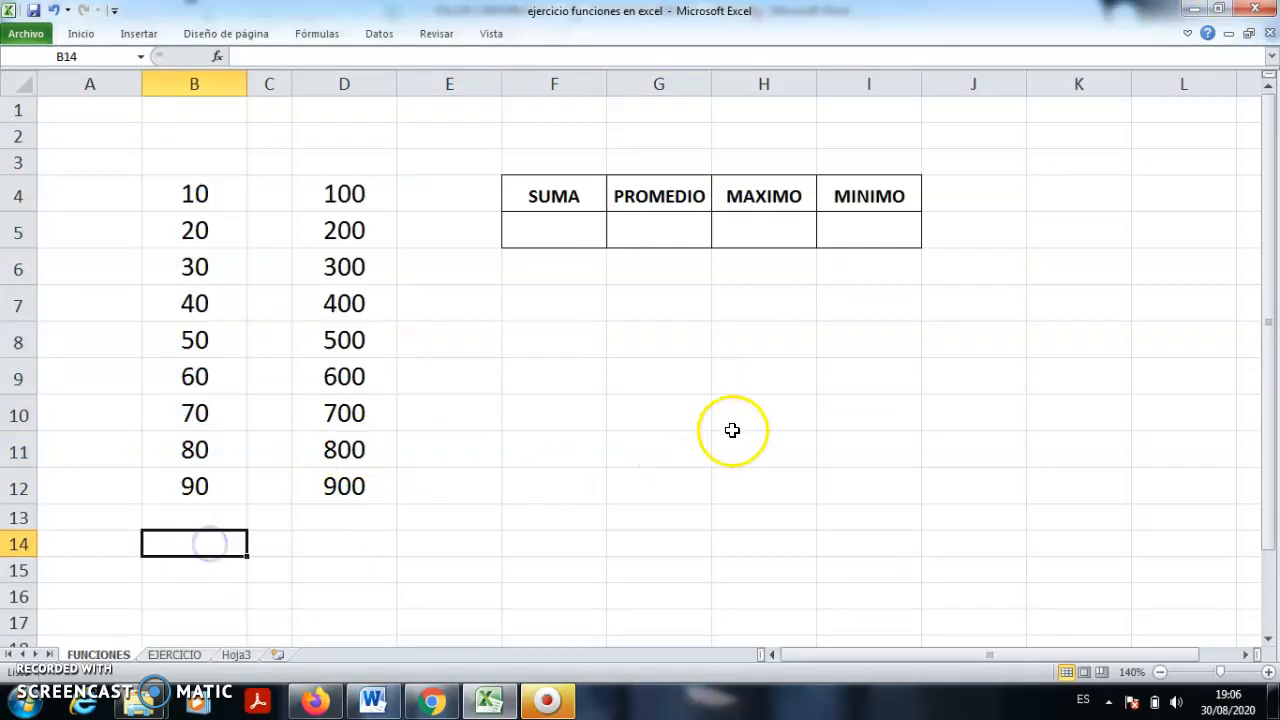
- Enter =suma(B4:B12) in B14 to total the 10–90 column as 450
text(=)
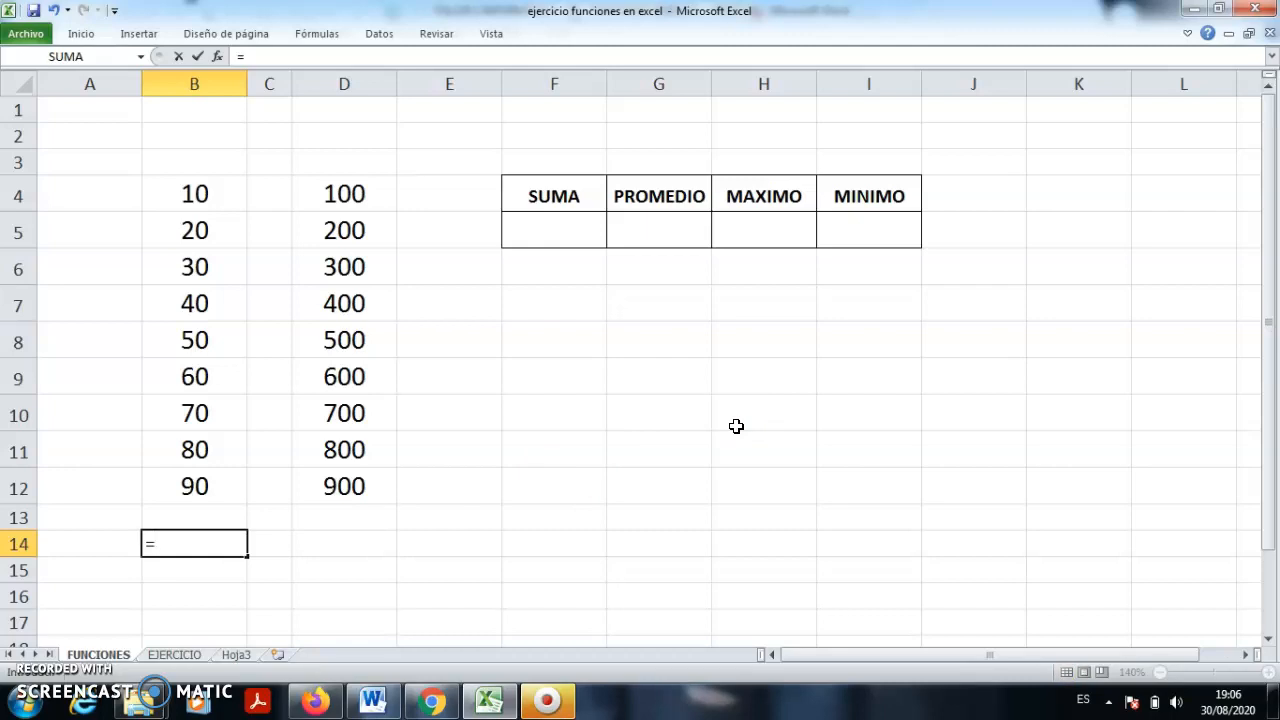
text(suma)
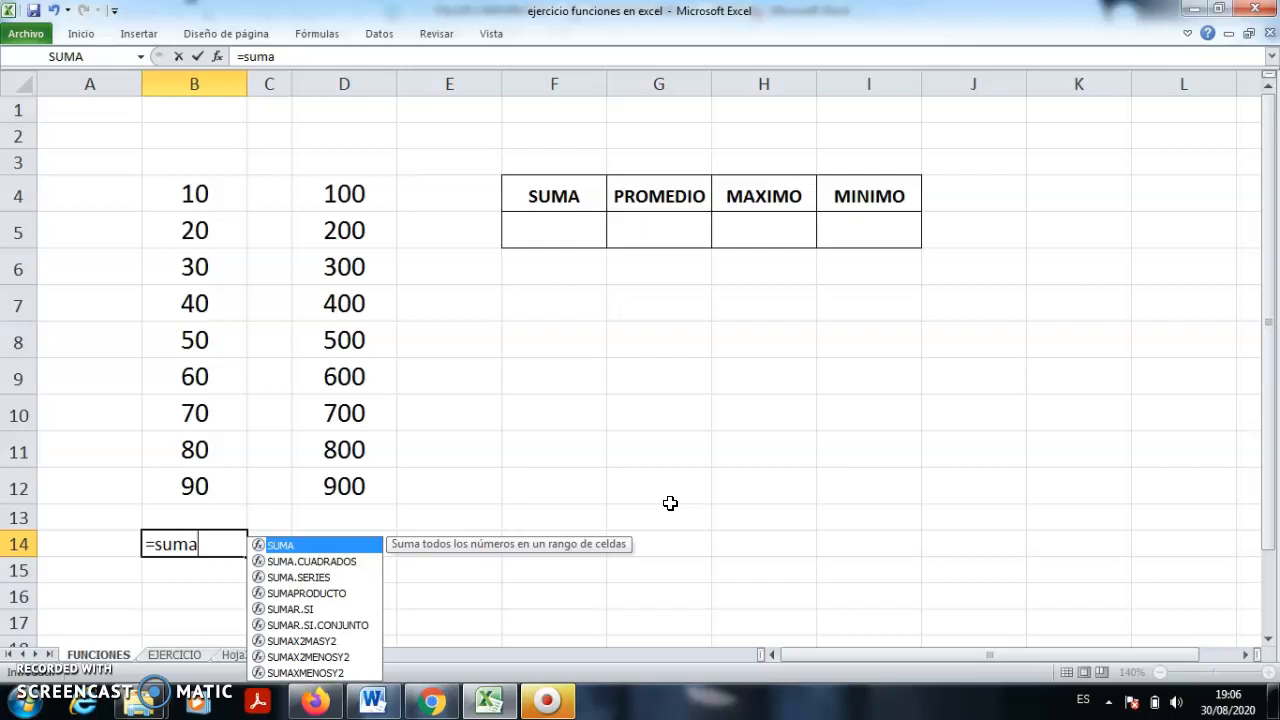
text(()
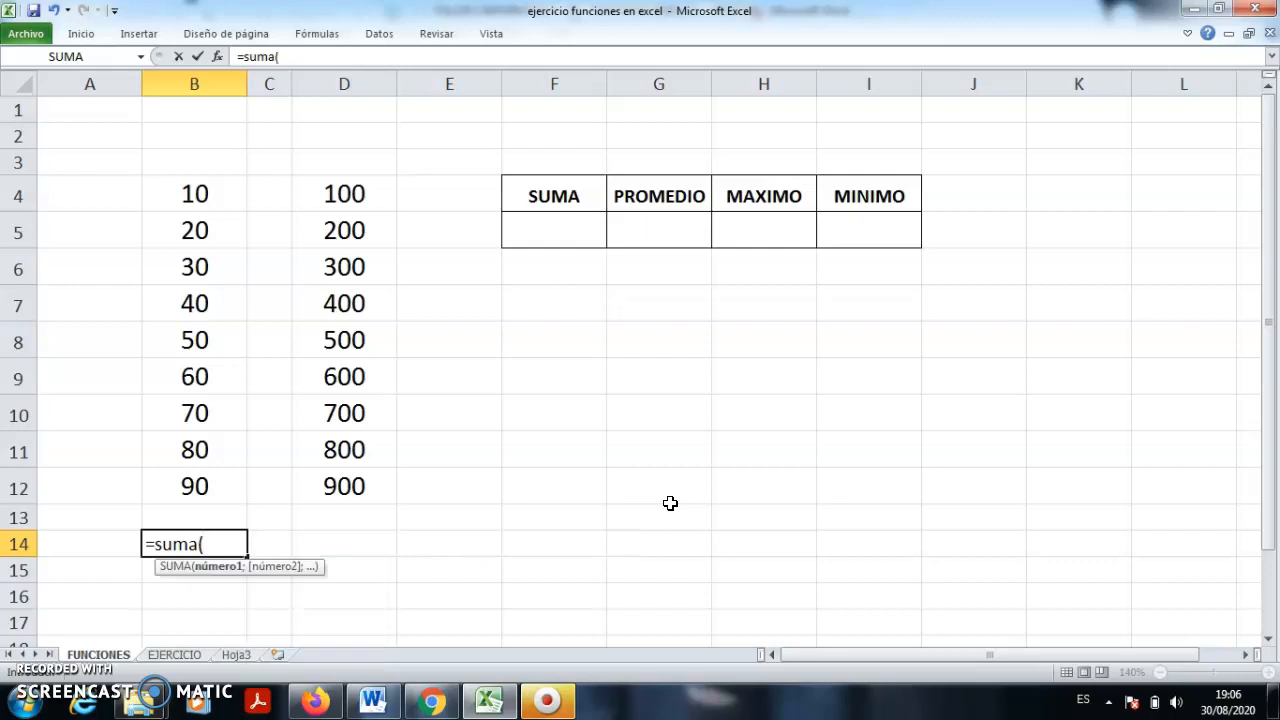
click(202, 194)
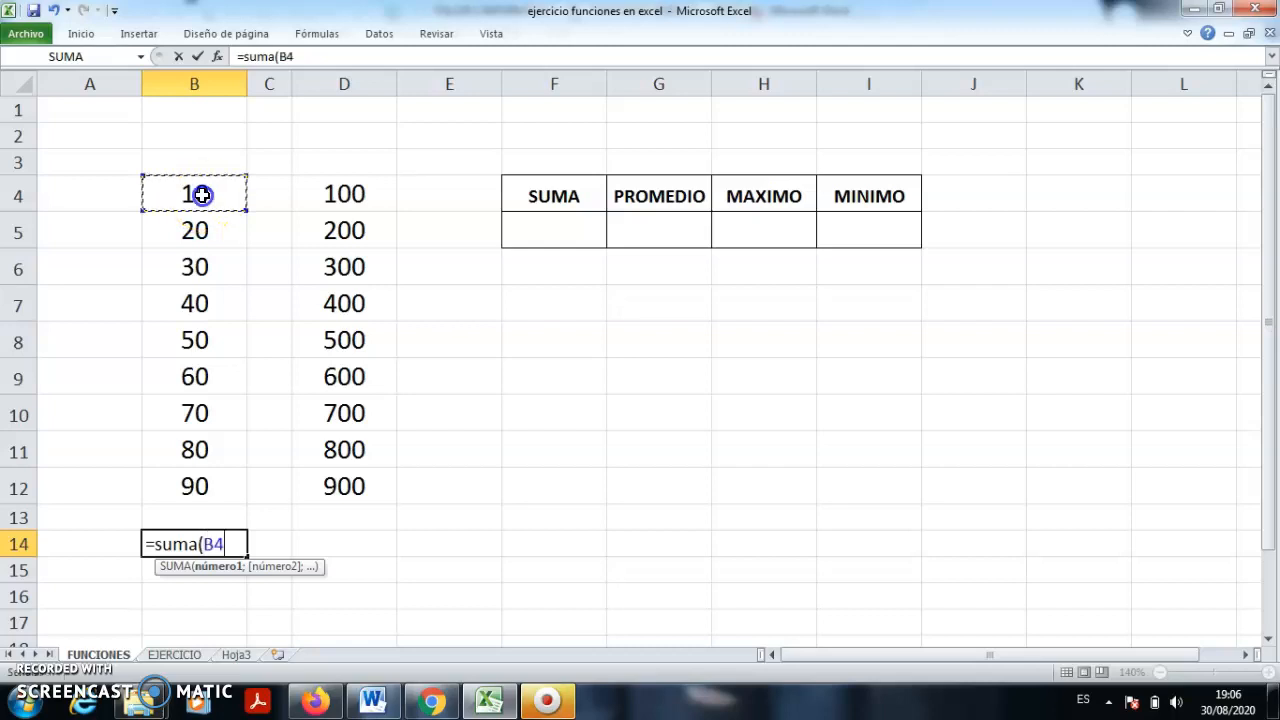
drag(204, 209, 214, 481)
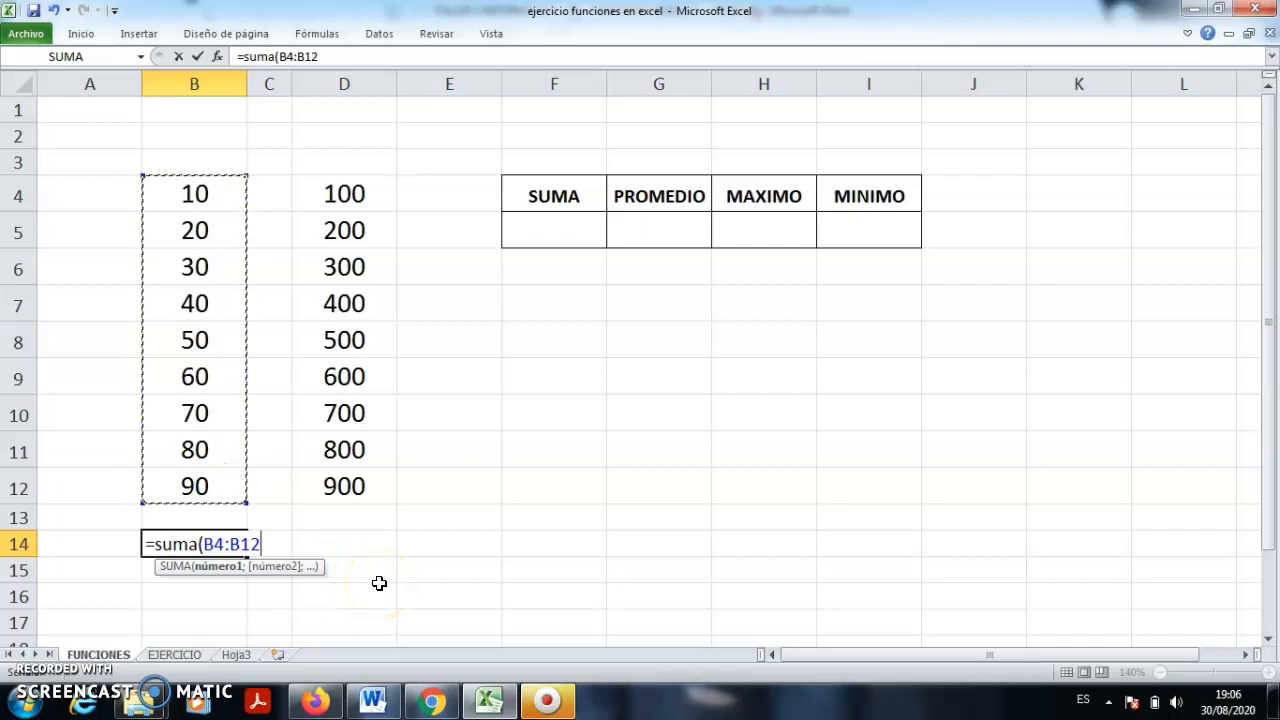
text())
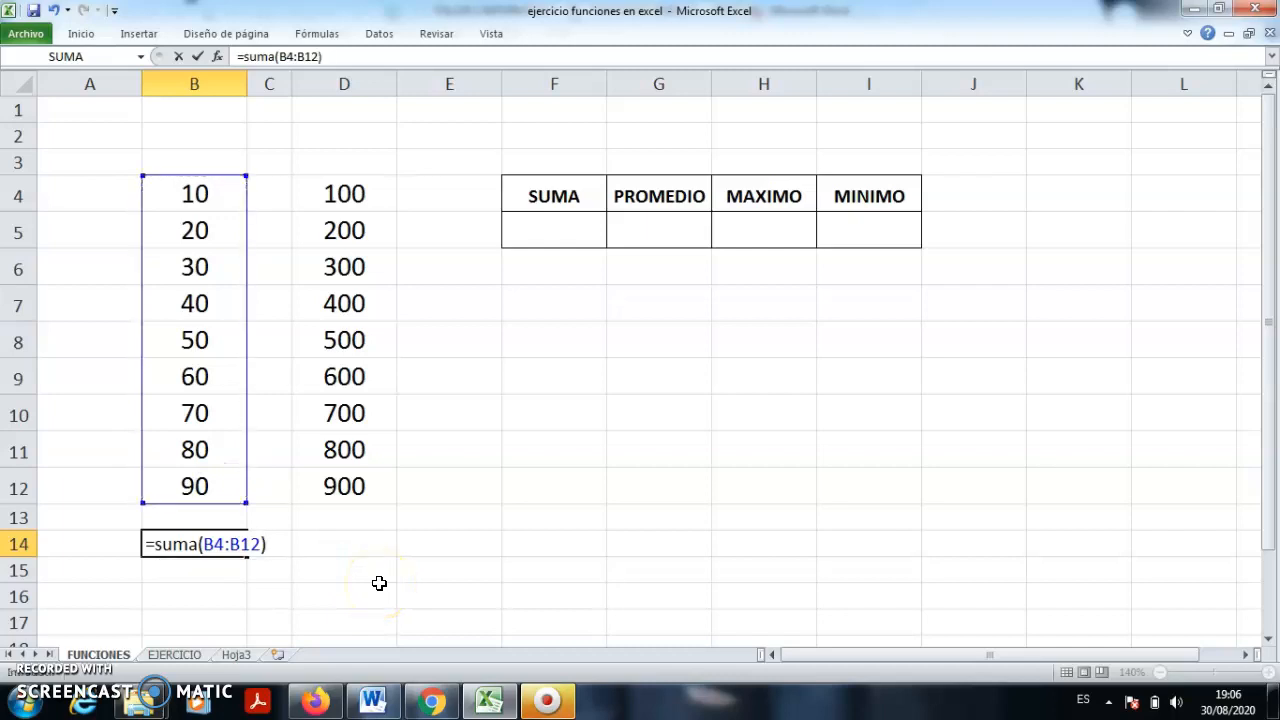
key(Return)
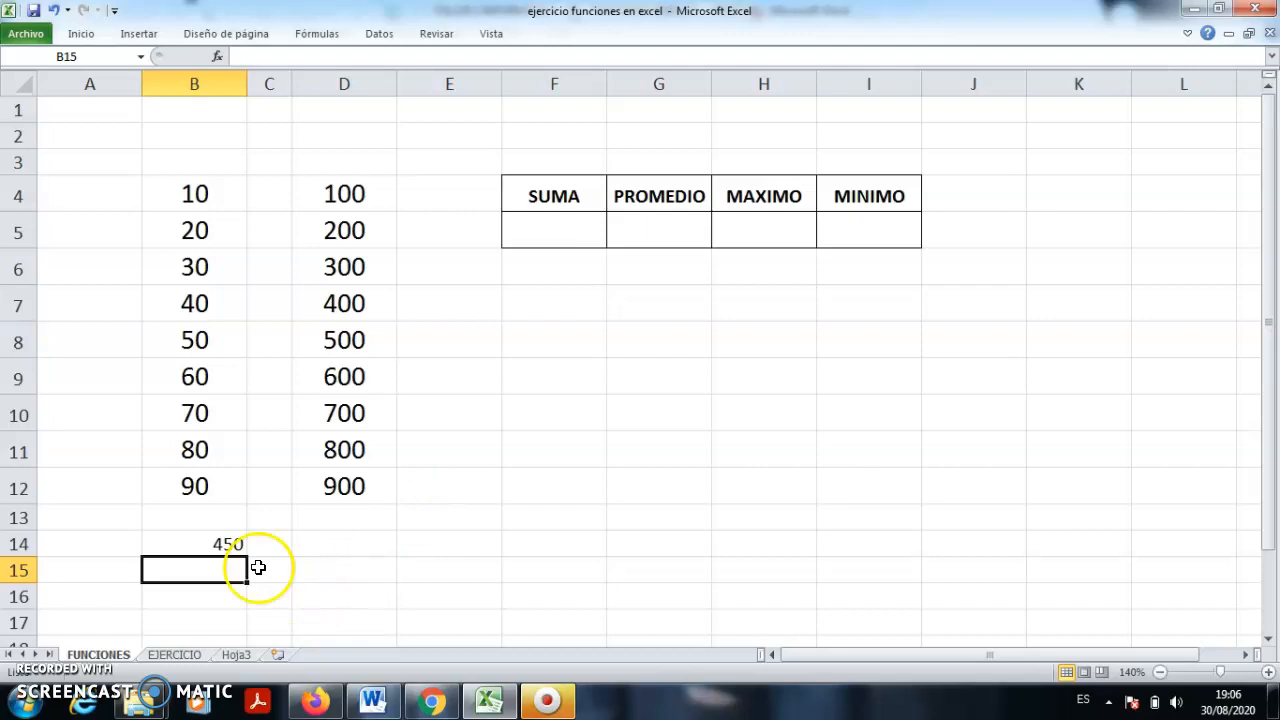
click(221, 542)
- Recheck B14's =SUMA(B4:B12) formula, then begin =promedio( in cell D14
drag(197, 194, 197, 486)
click(318, 546)
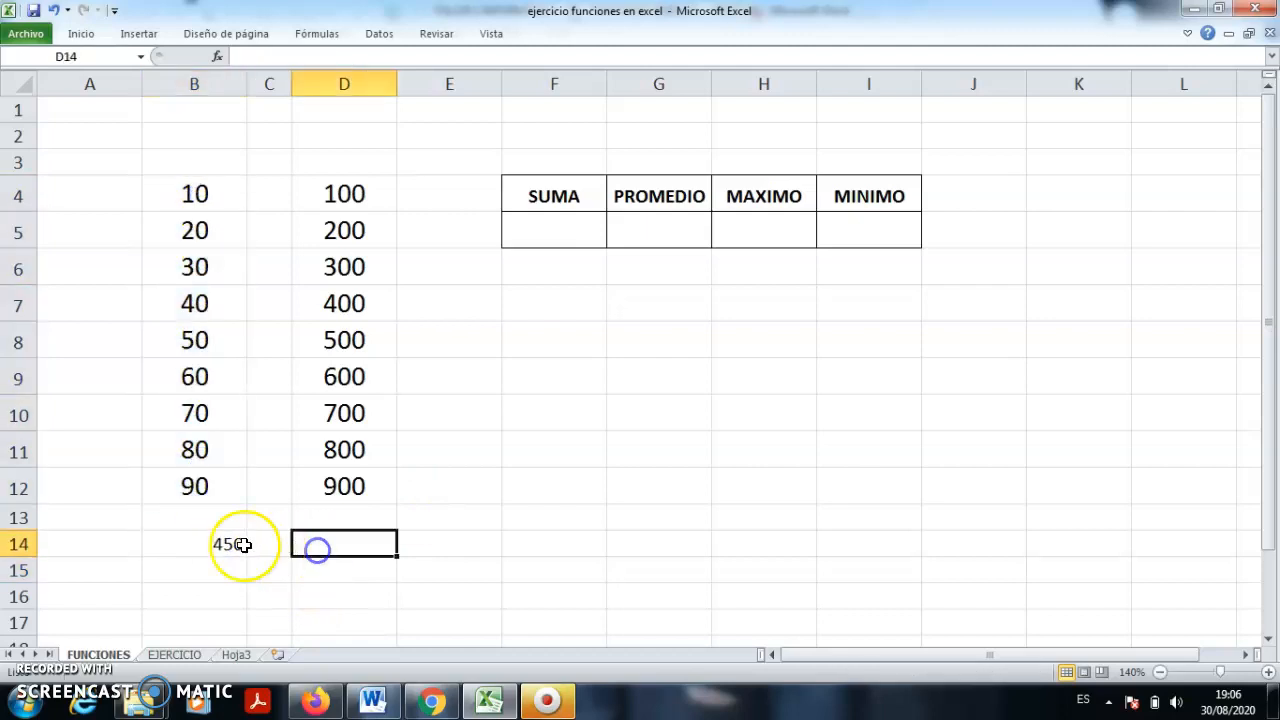
click(203, 543)
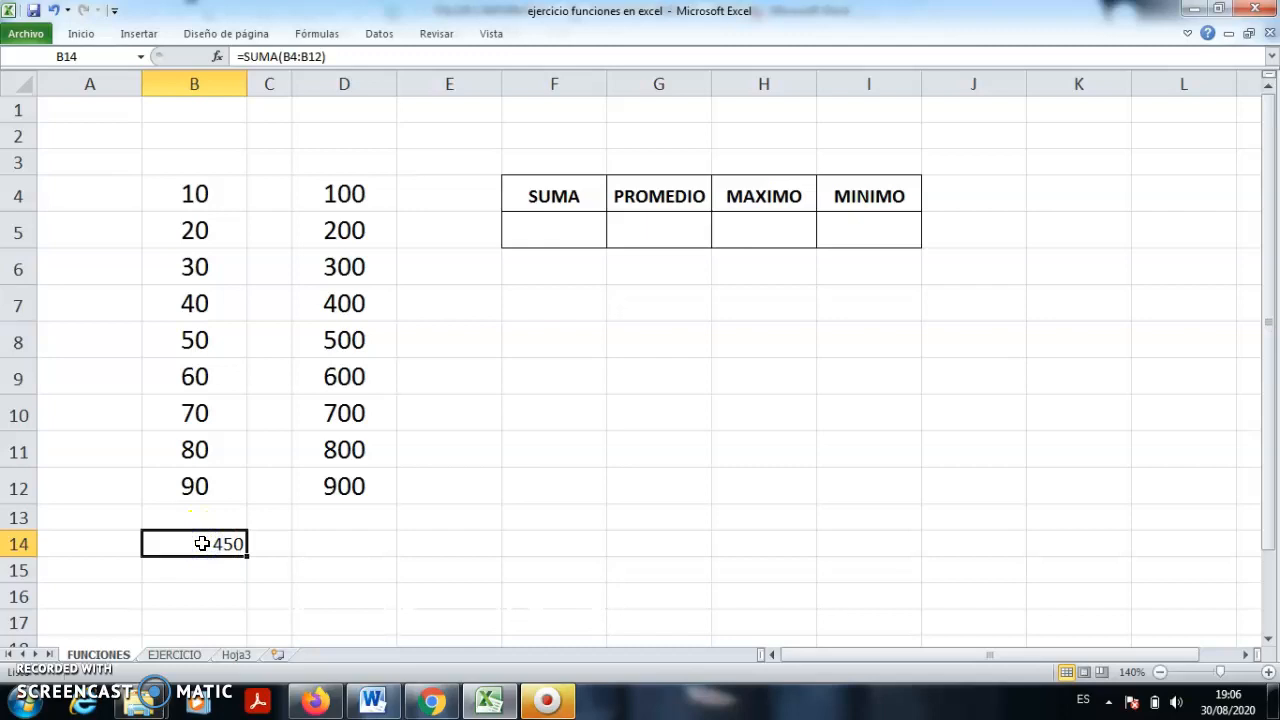
double_click(202, 543)
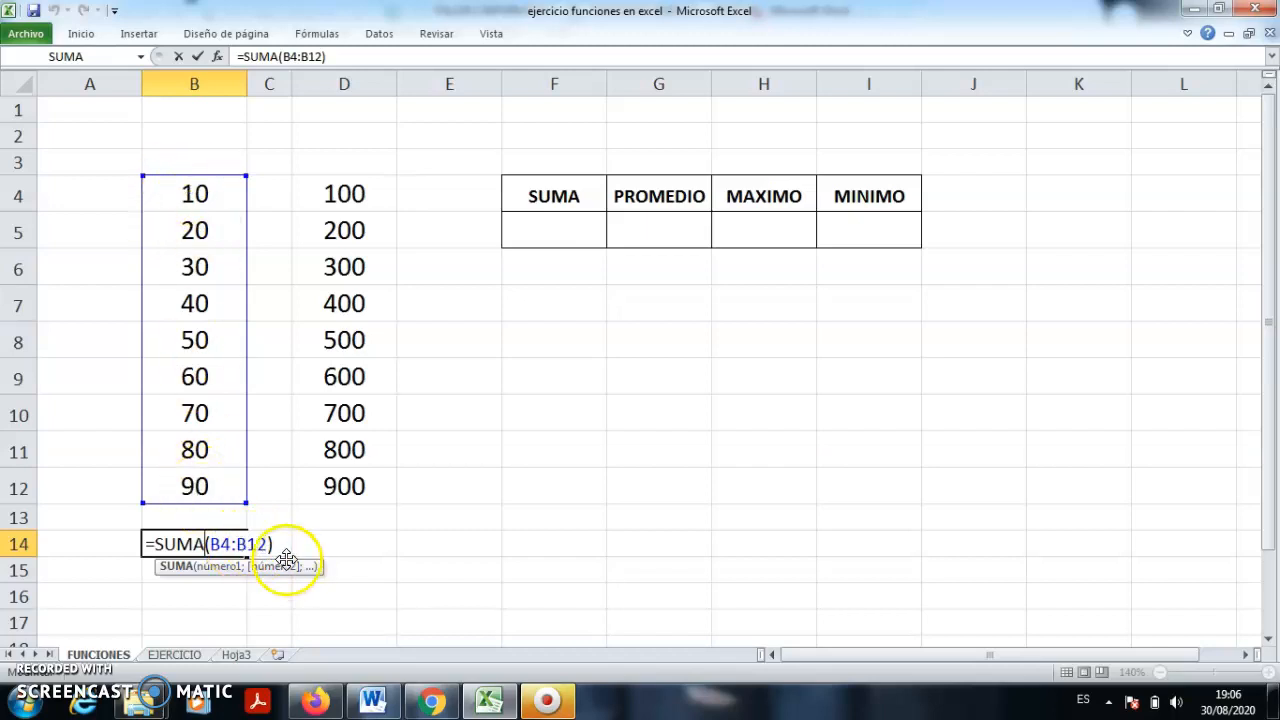
key(Return)
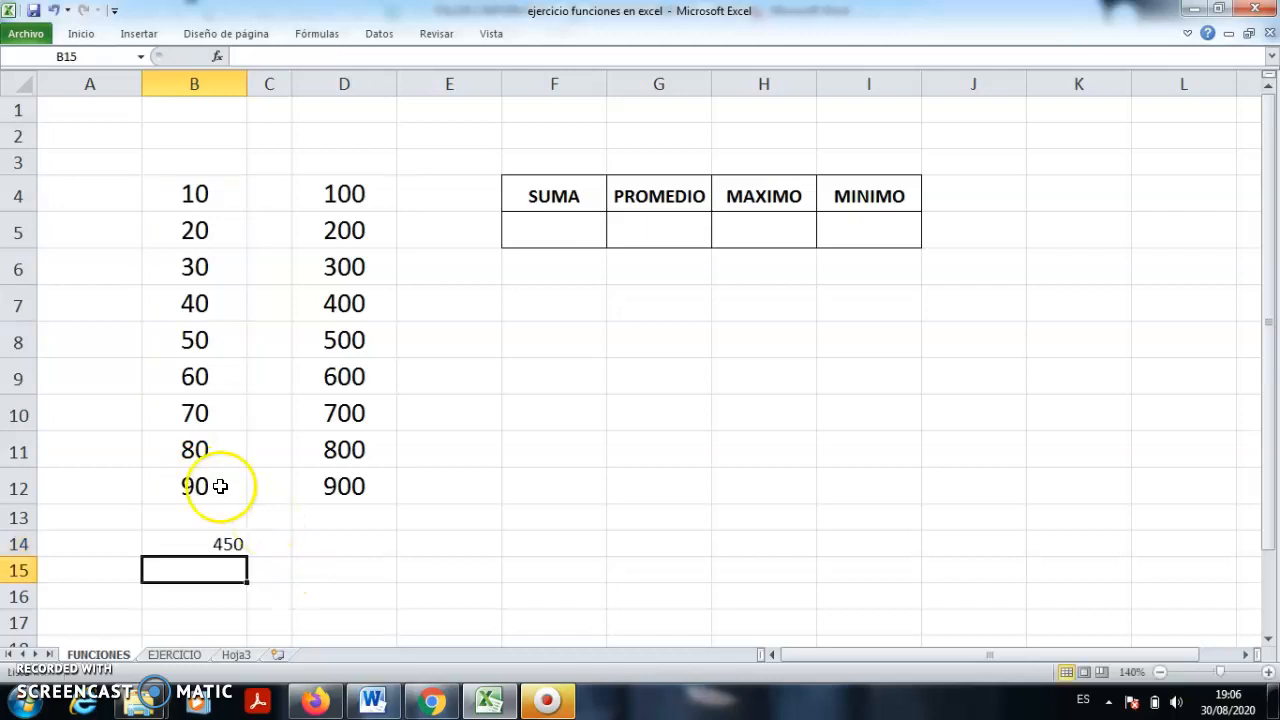
click(214, 543)
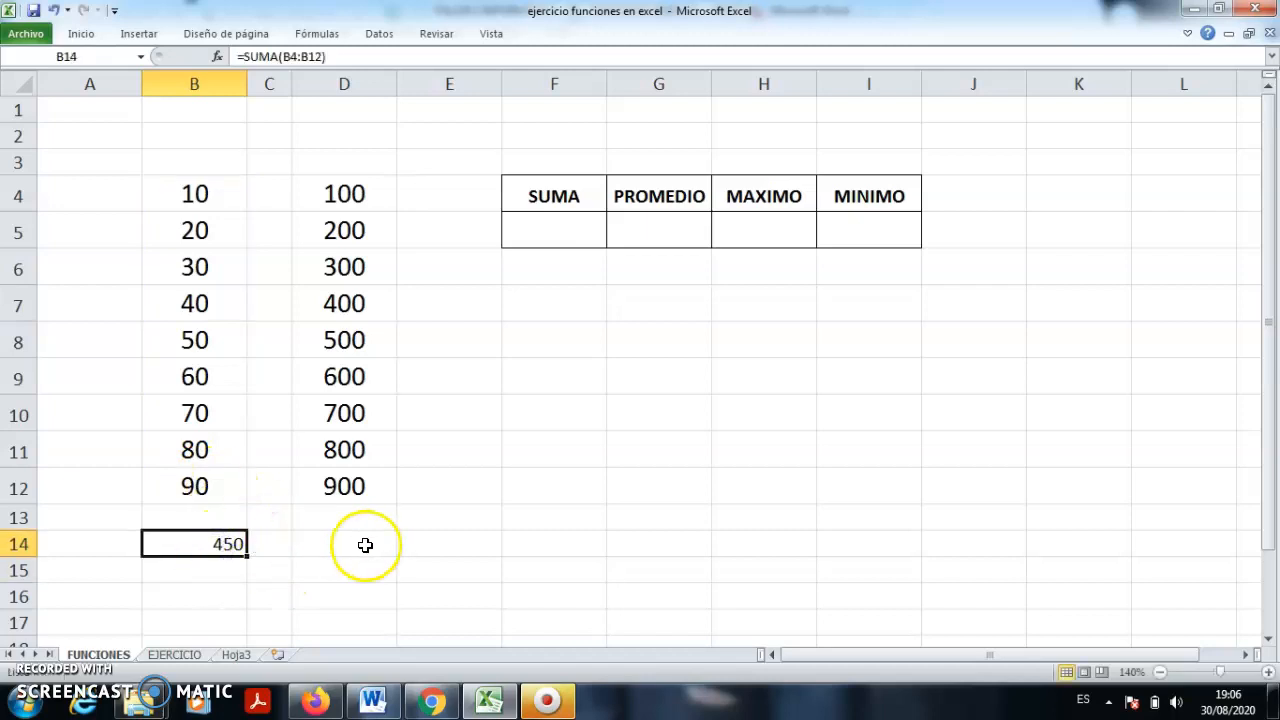
click(363, 544)
text(=)
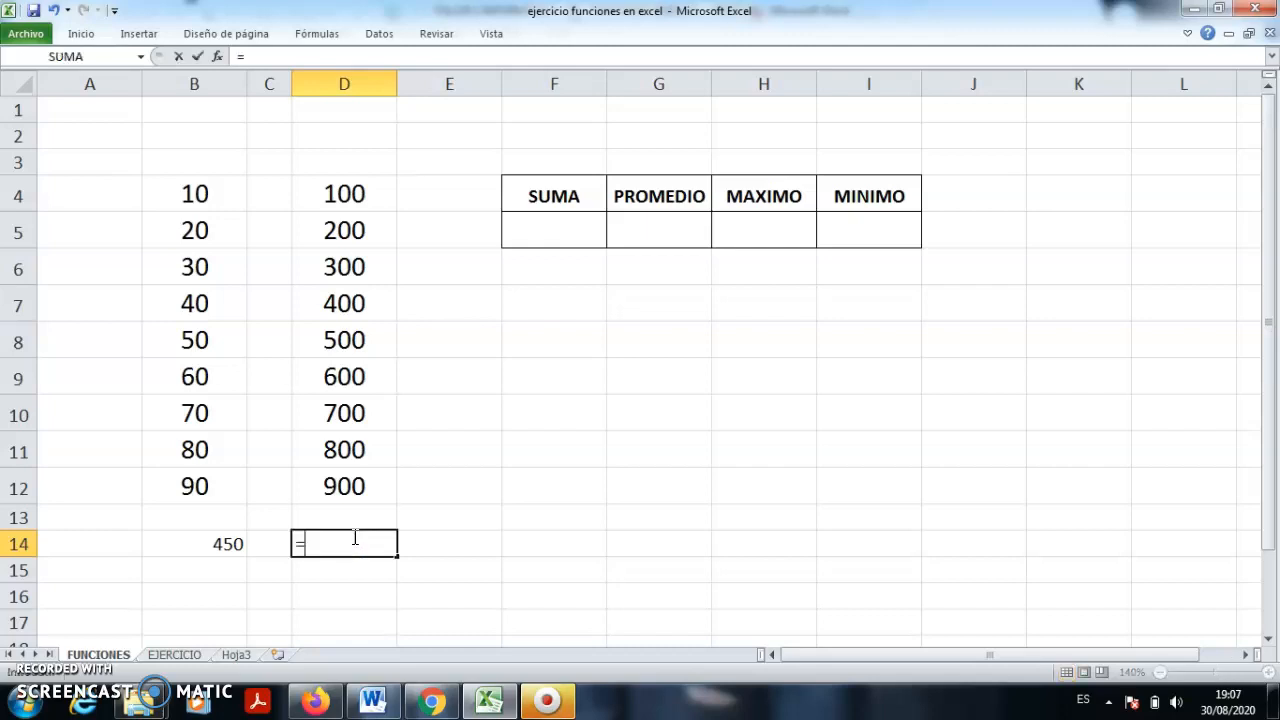
text(promedio)
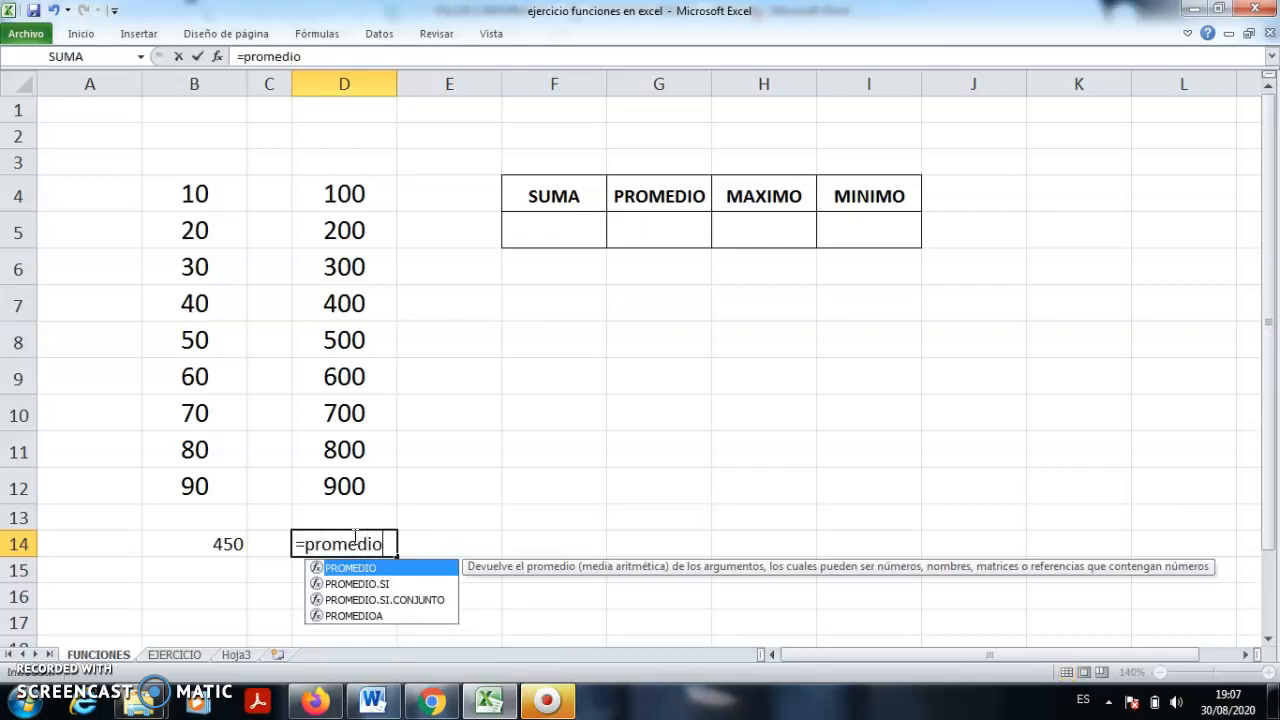
text(()
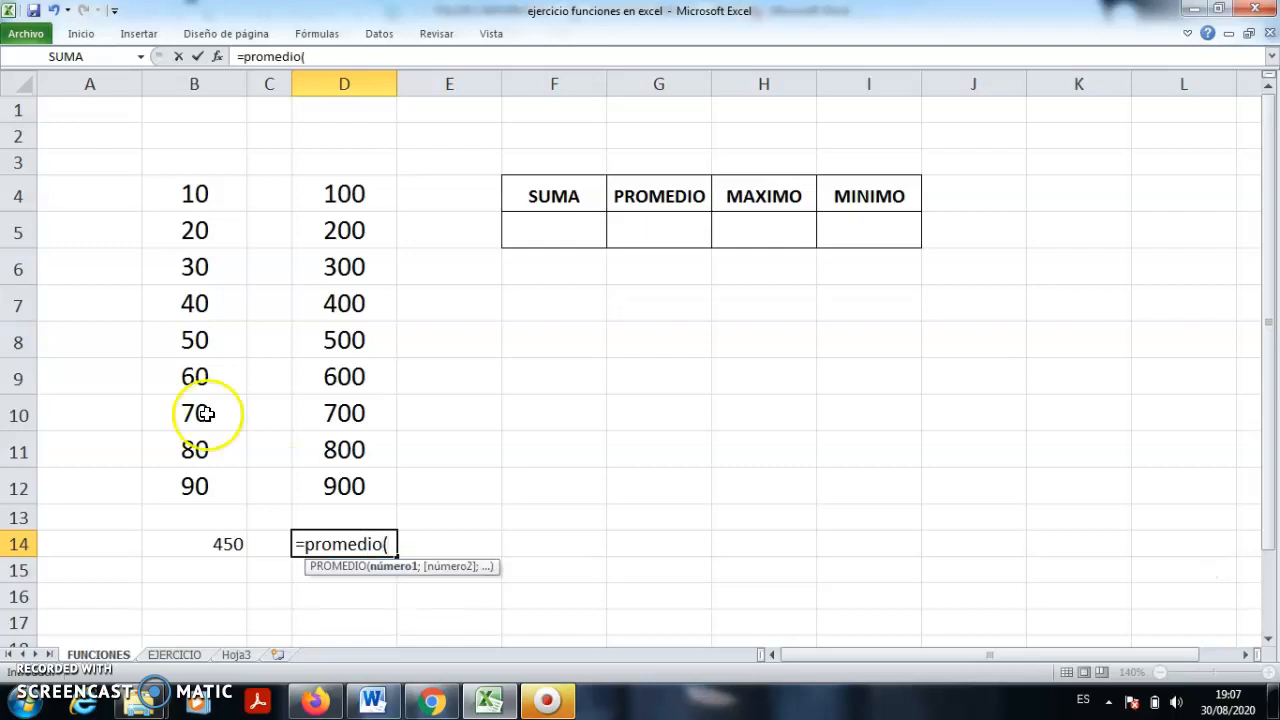
- Complete =PROMEDIO(D4:D12) in D14, giving an average of 500
drag(344, 194, 344, 484)
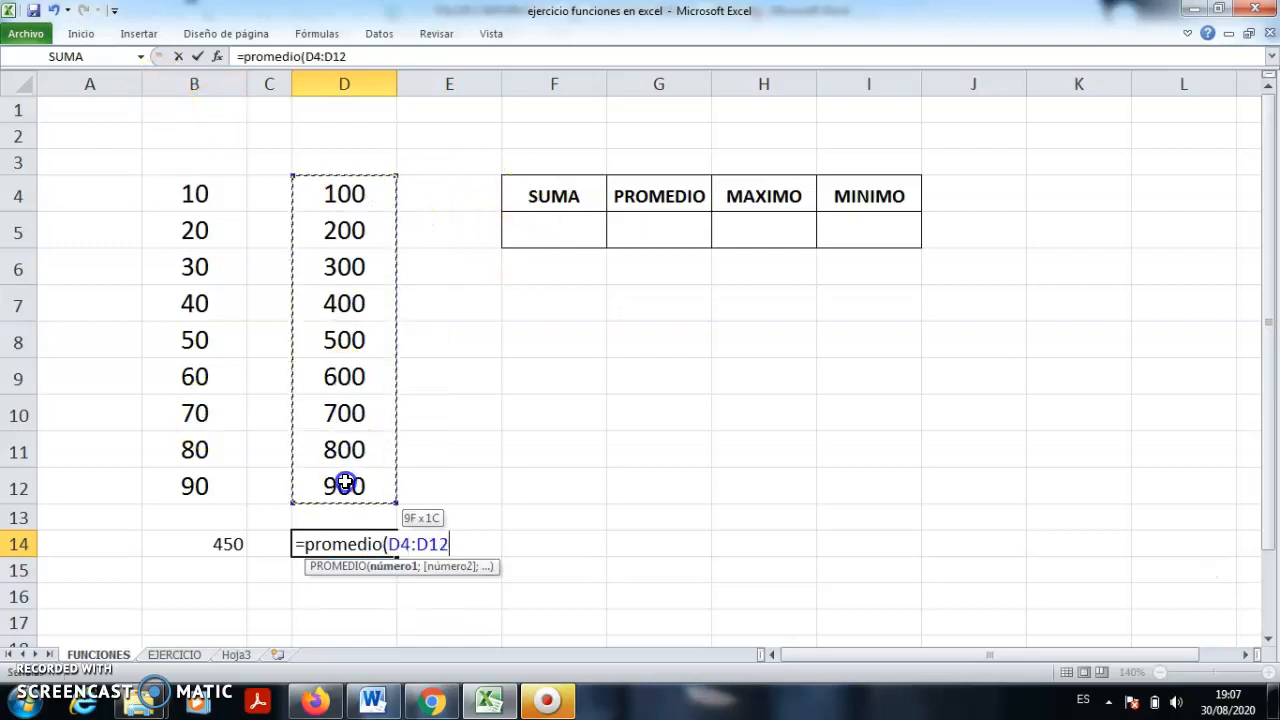
text())
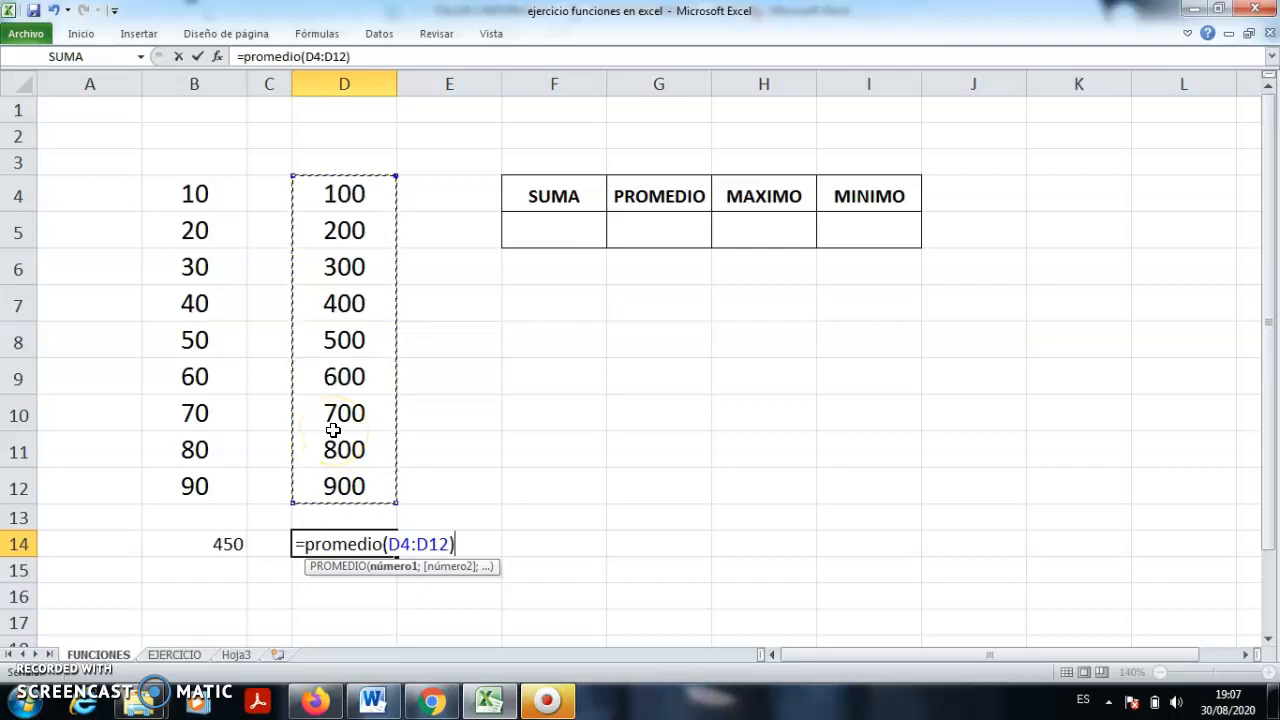
key(Return)
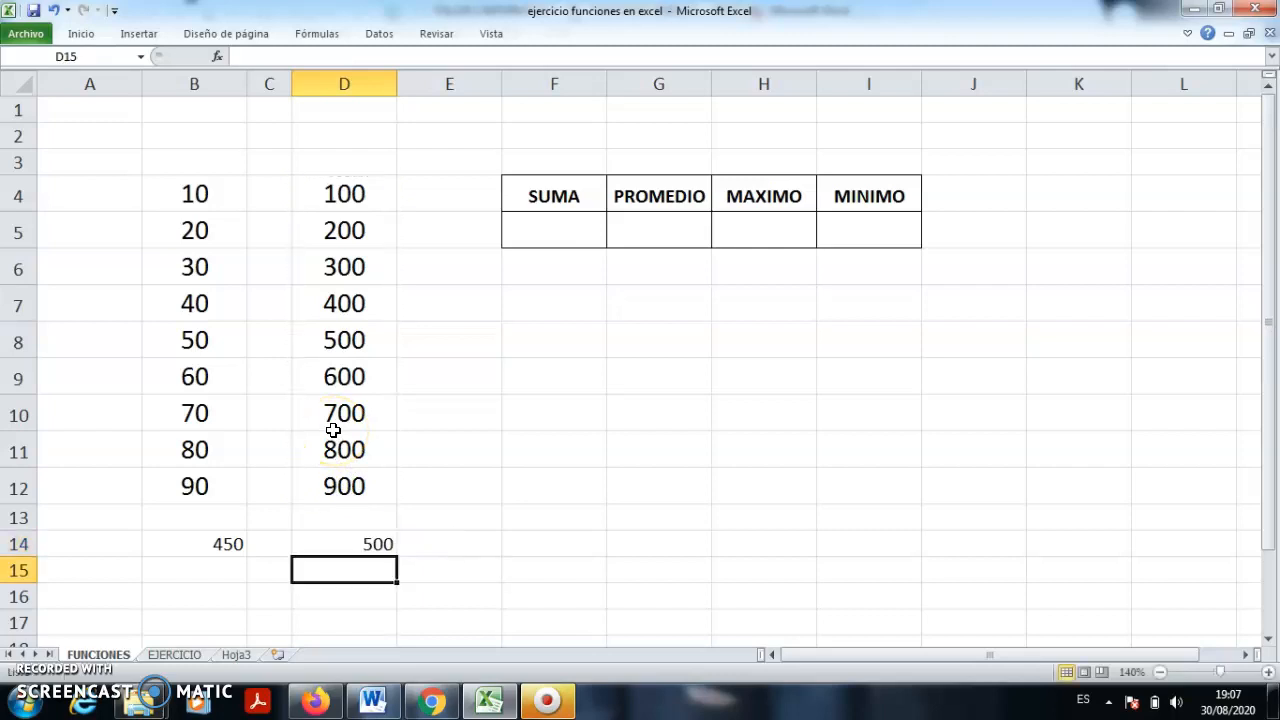
click(355, 543)
- Recheck D14's average formula against the 100–900 values and select the SUMA result cell
drag(346, 194, 335, 473)
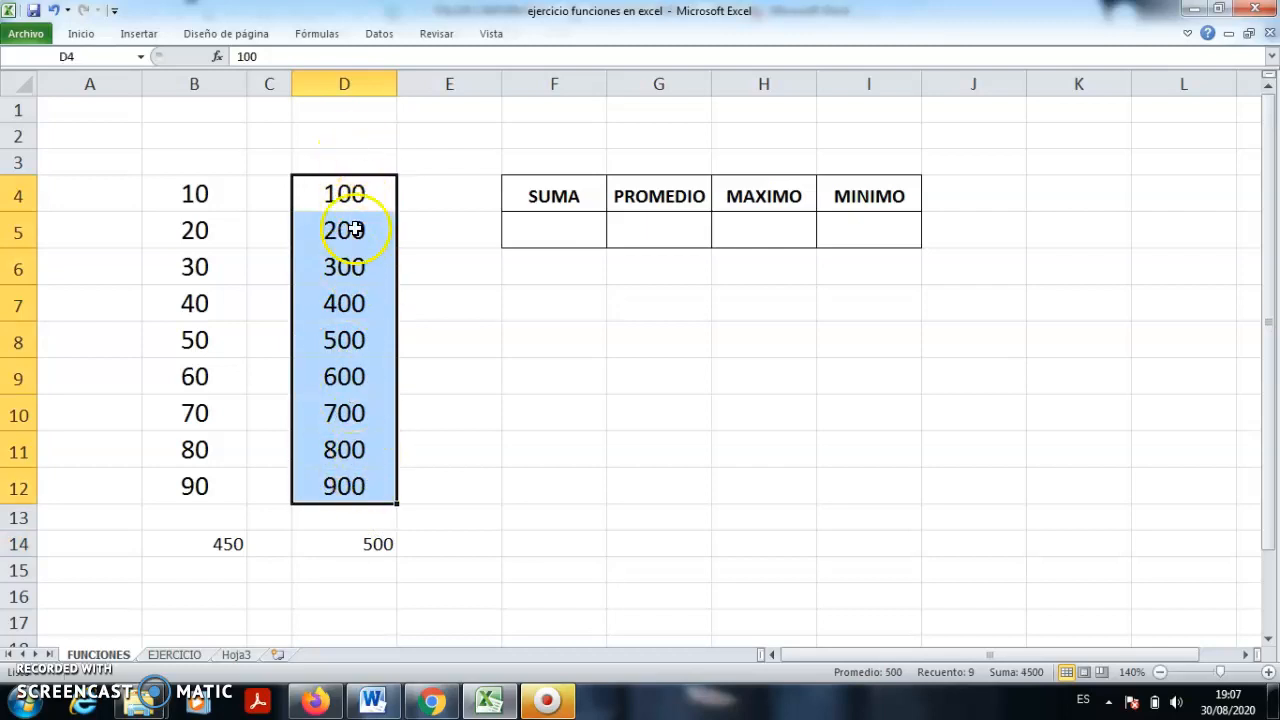
click(475, 550)
click(380, 549)
double_click(371, 545)
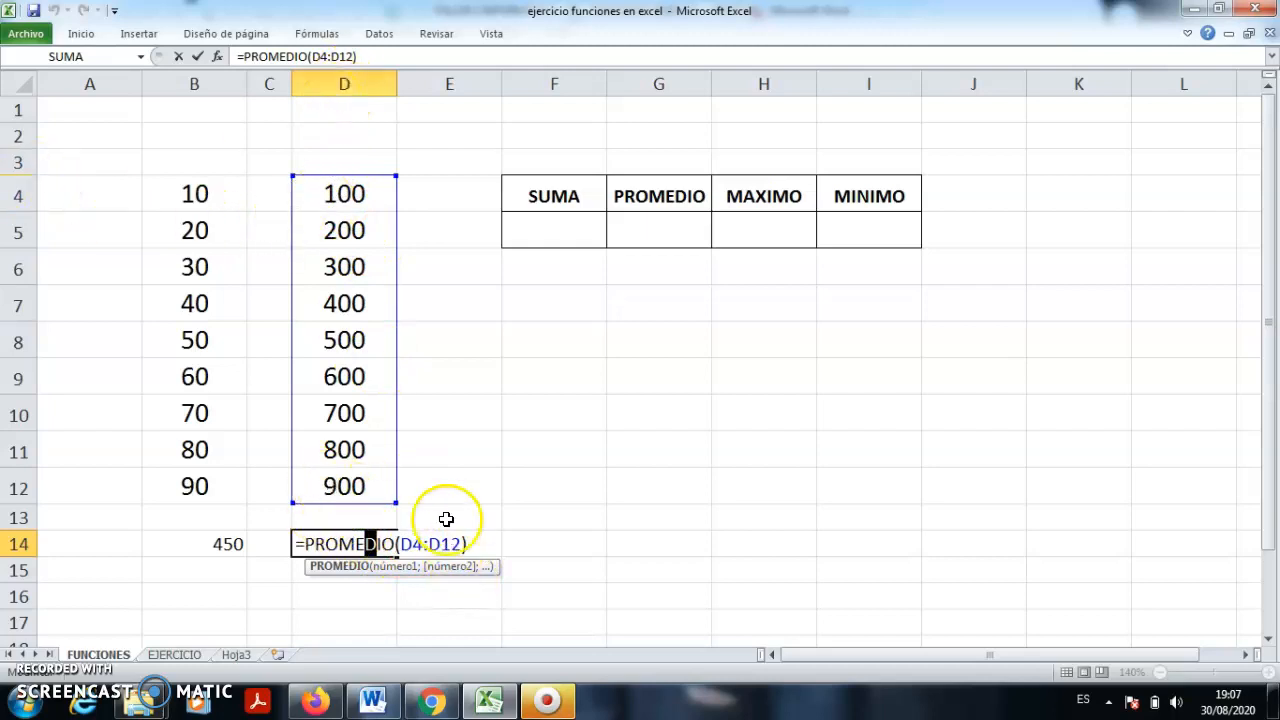
key(Return)
click(603, 405)
click(537, 225)
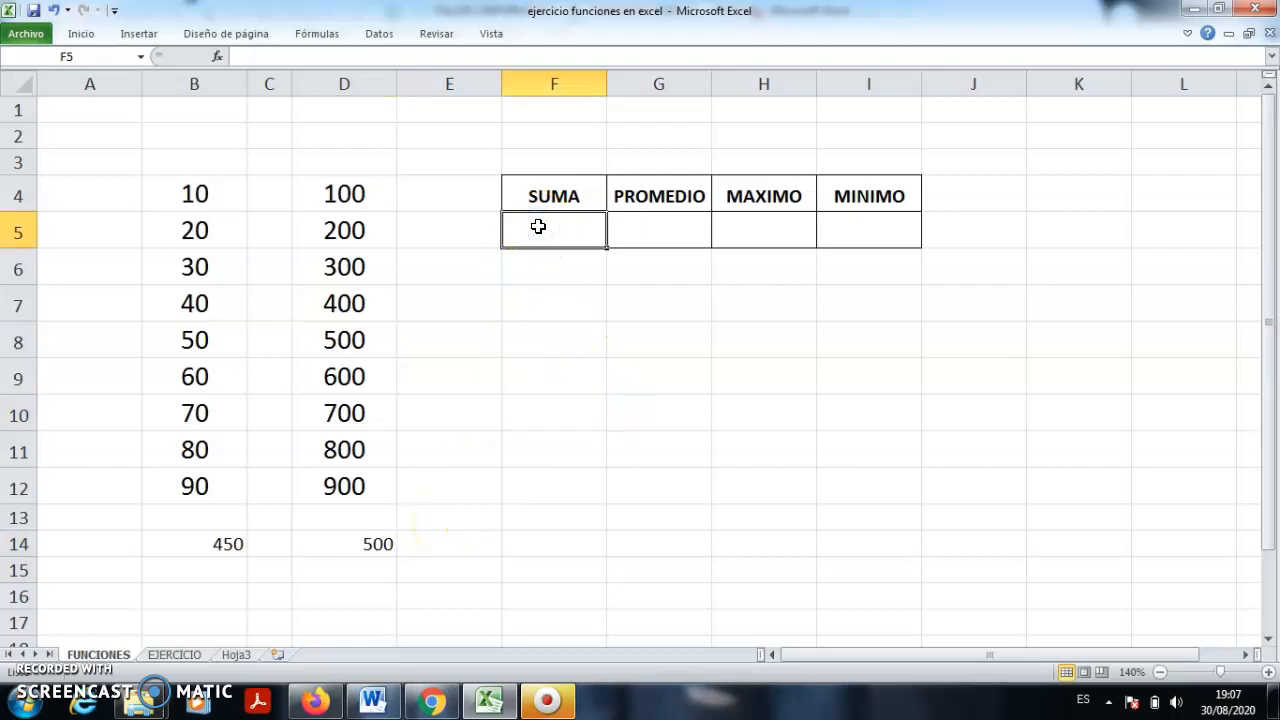
- Enter =suma(D4:D12) under SUMA, giving 4500
text(=)
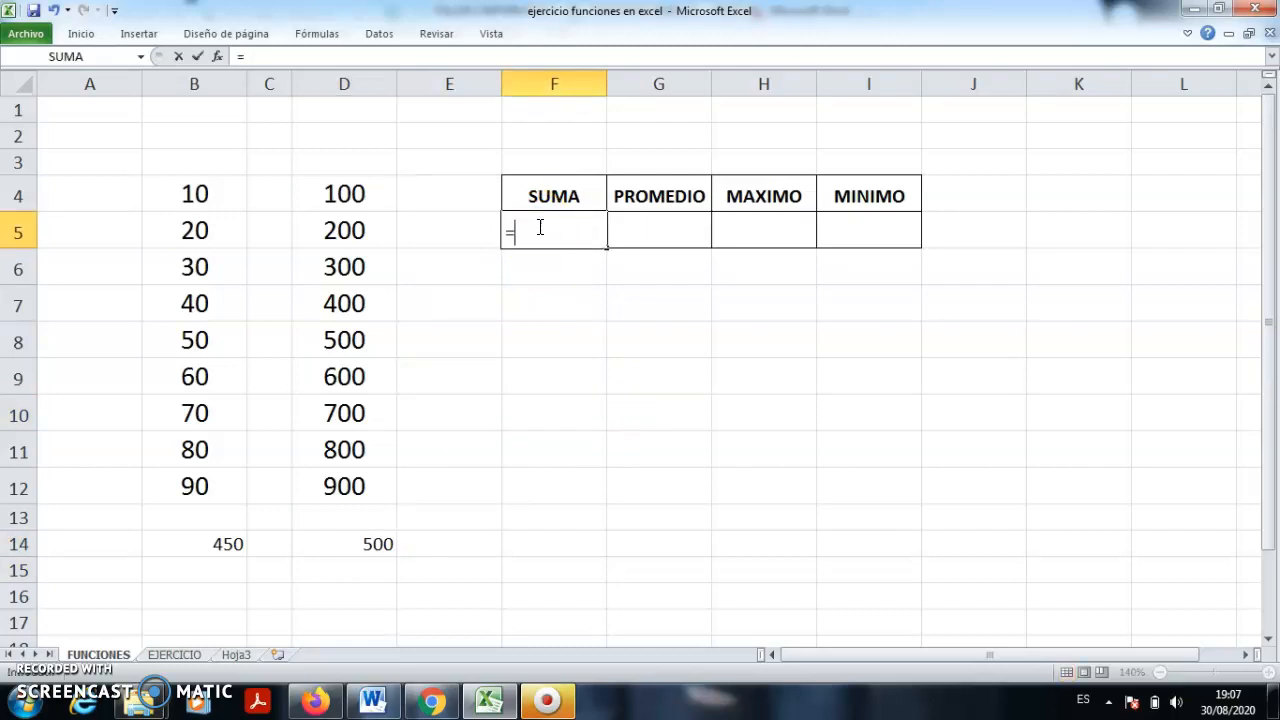
text(suma()
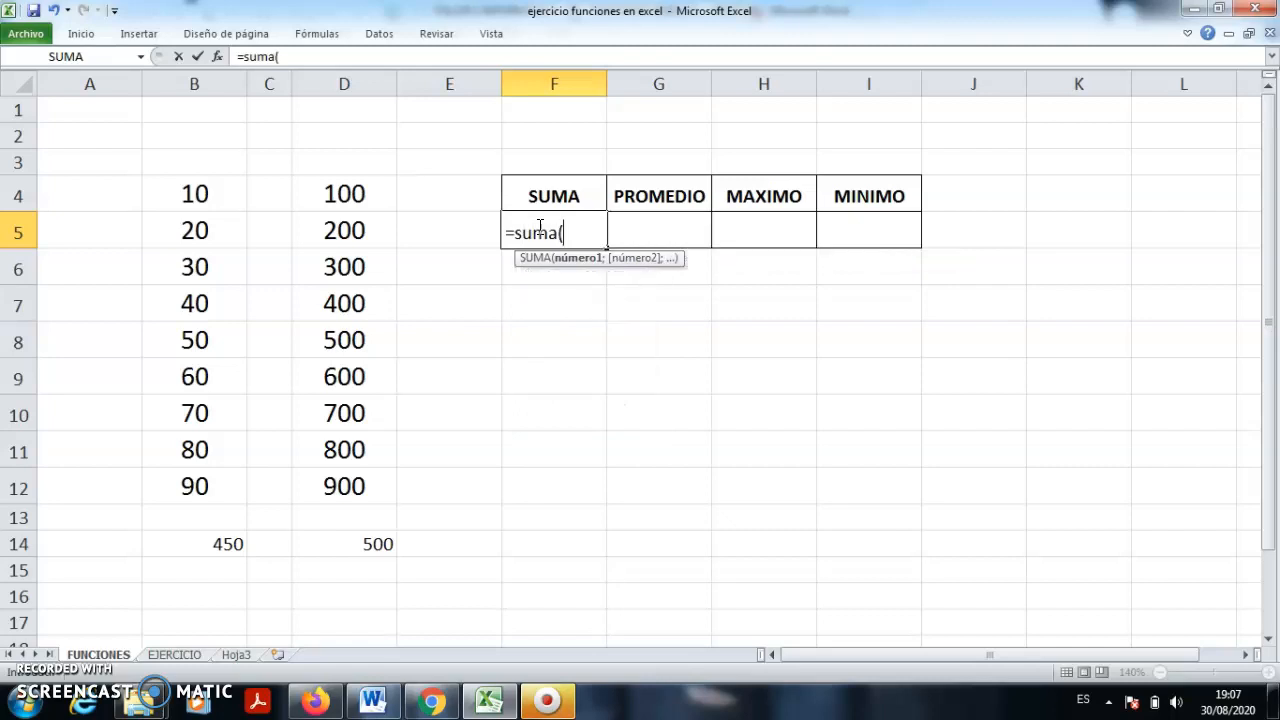
drag(338, 200, 350, 486)
key(Return)
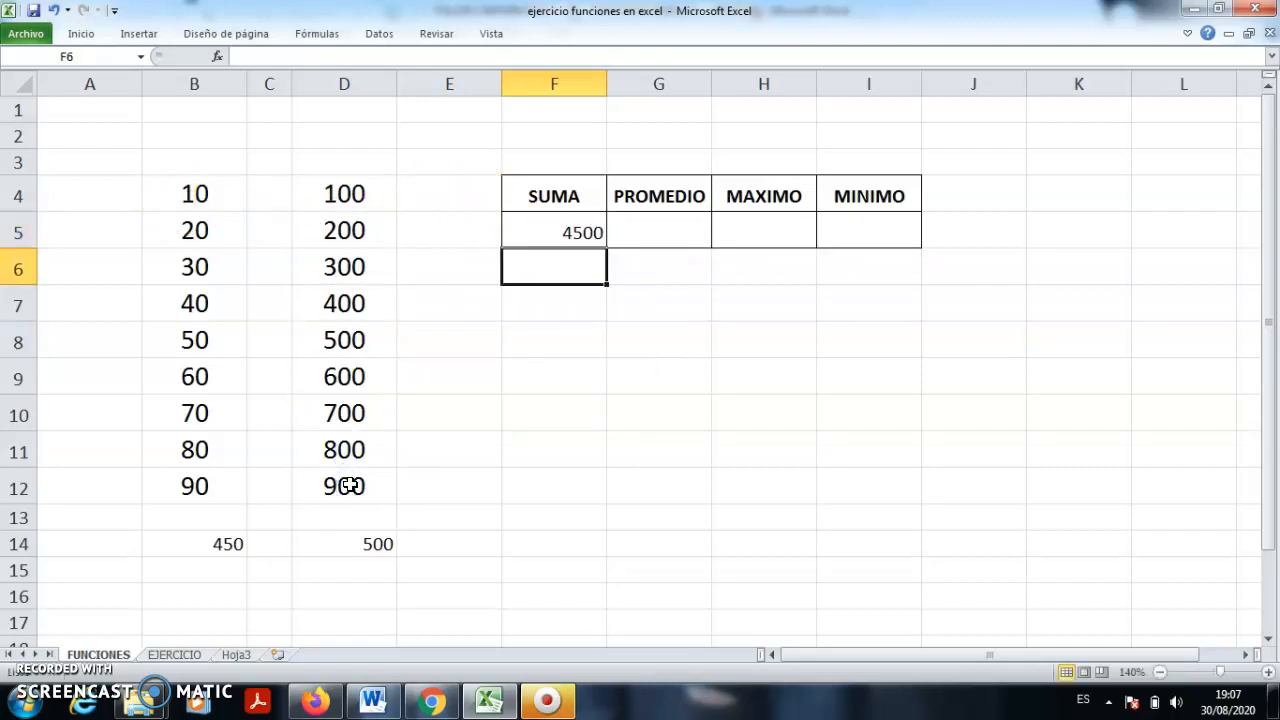
- Enter =promedio(D4:D12) under PROMEDIO, giving 500
click(653, 232)
text(=promed)
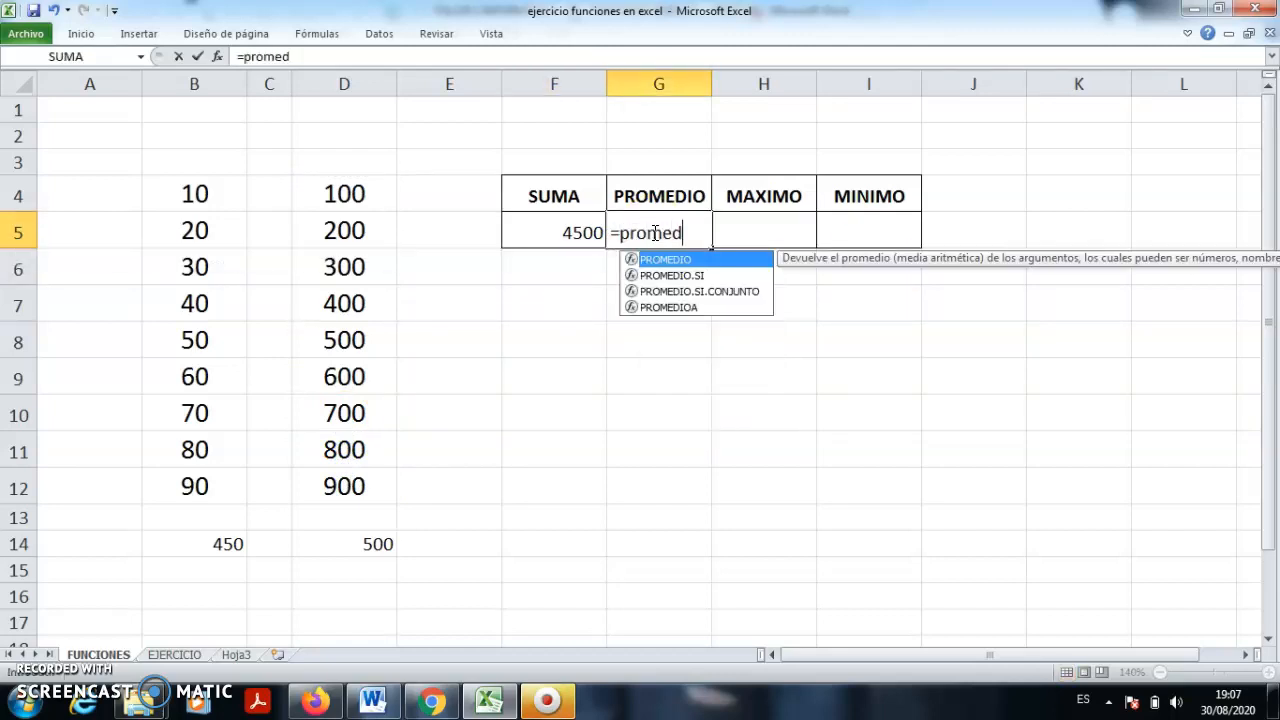
text(io()
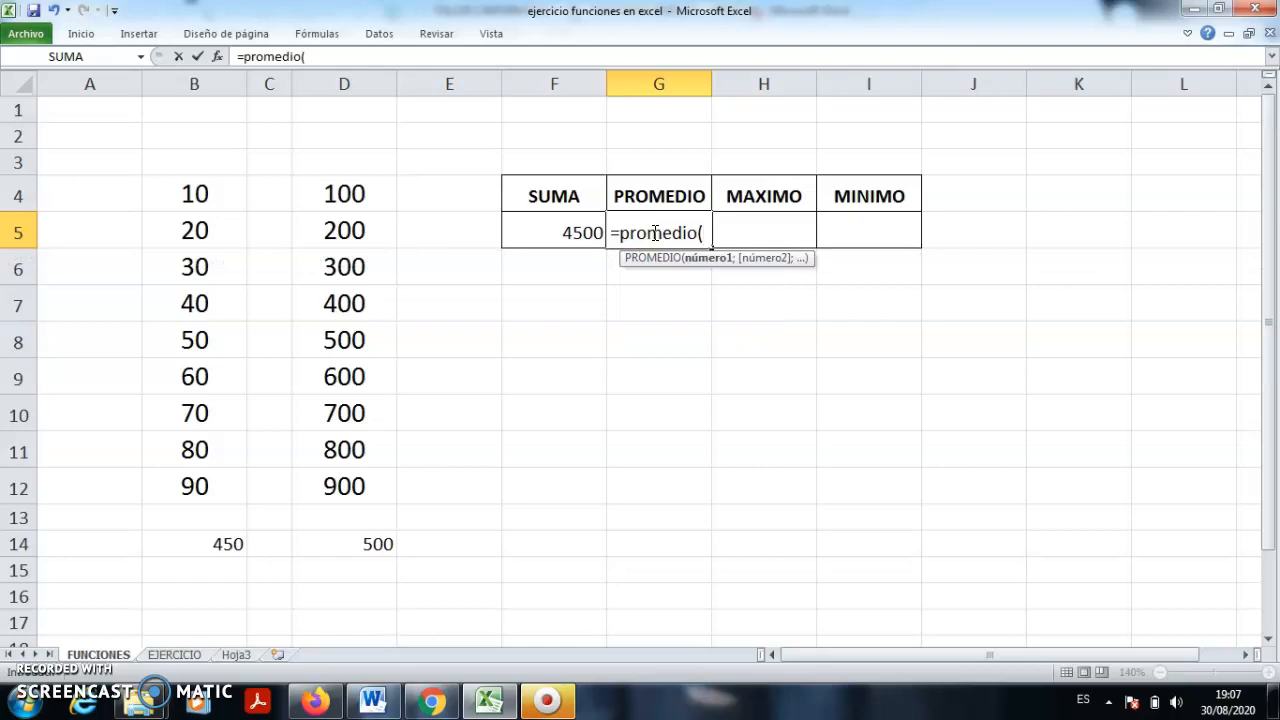
drag(336, 194, 353, 494)
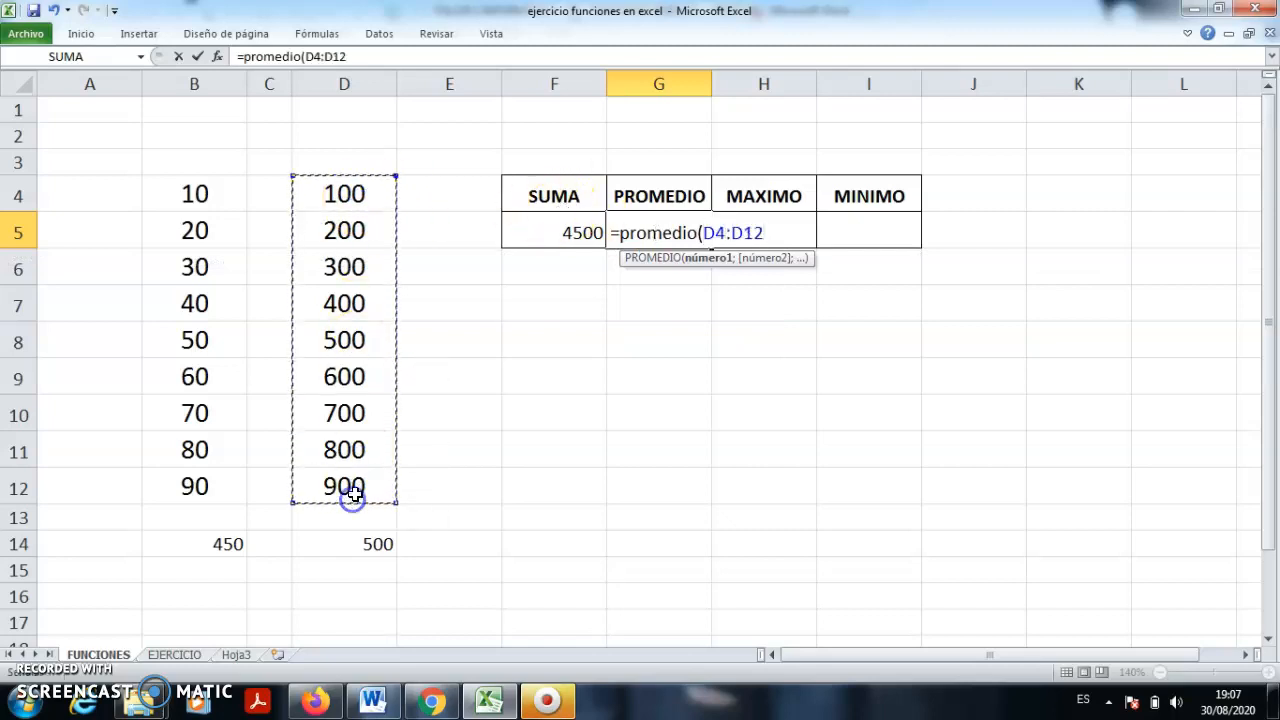
text())
key(Return)
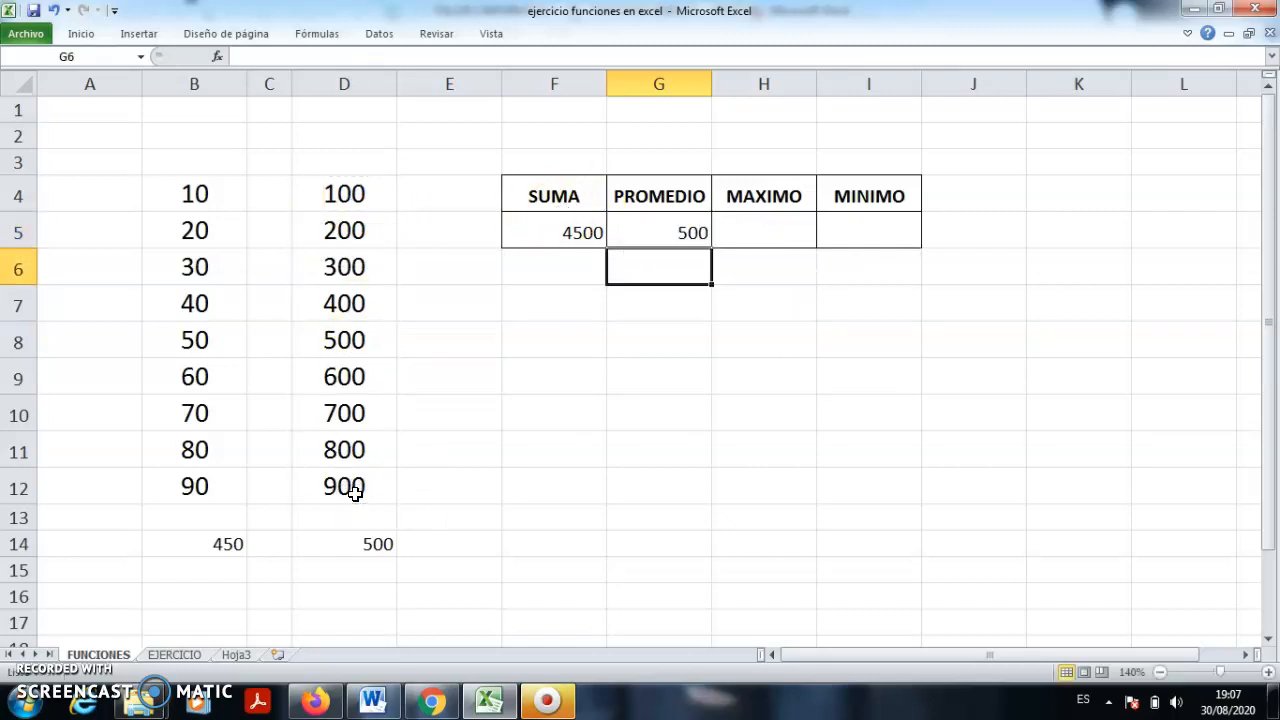
- Enter =max(D4:D12) in H5 under MAXIMO, giving 900
click(750, 235)
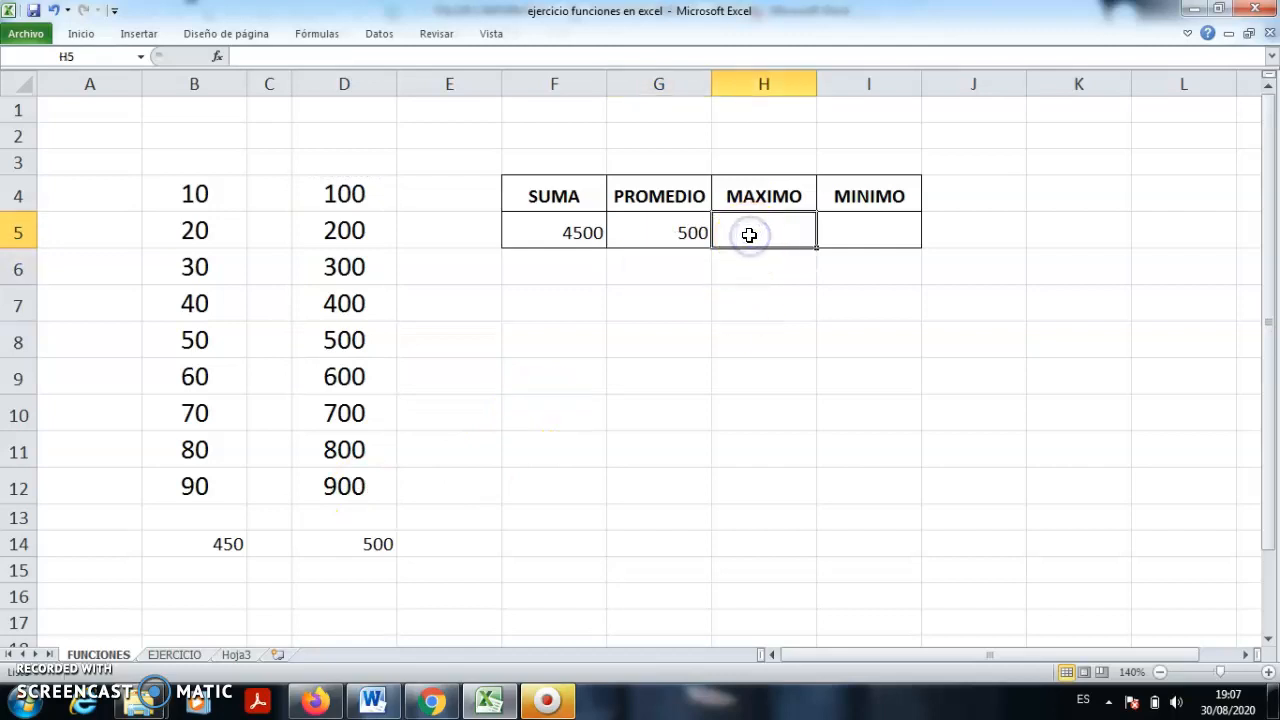
text(=)
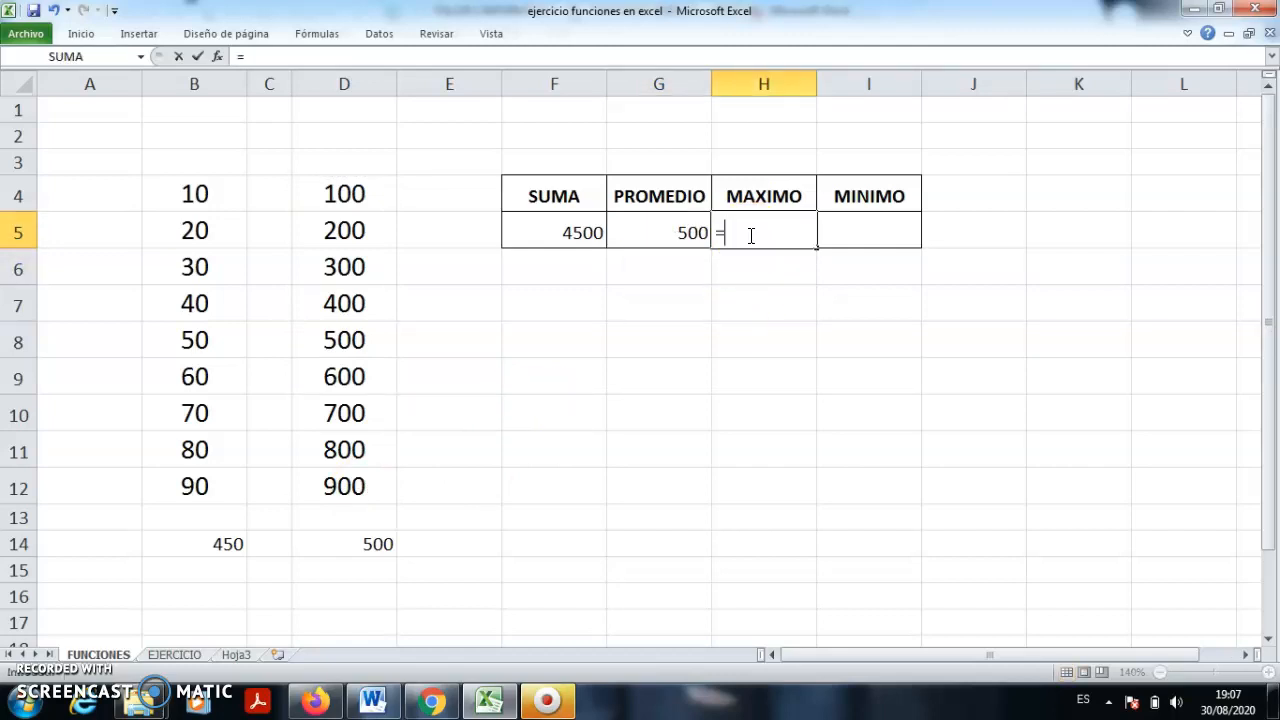
text(max)
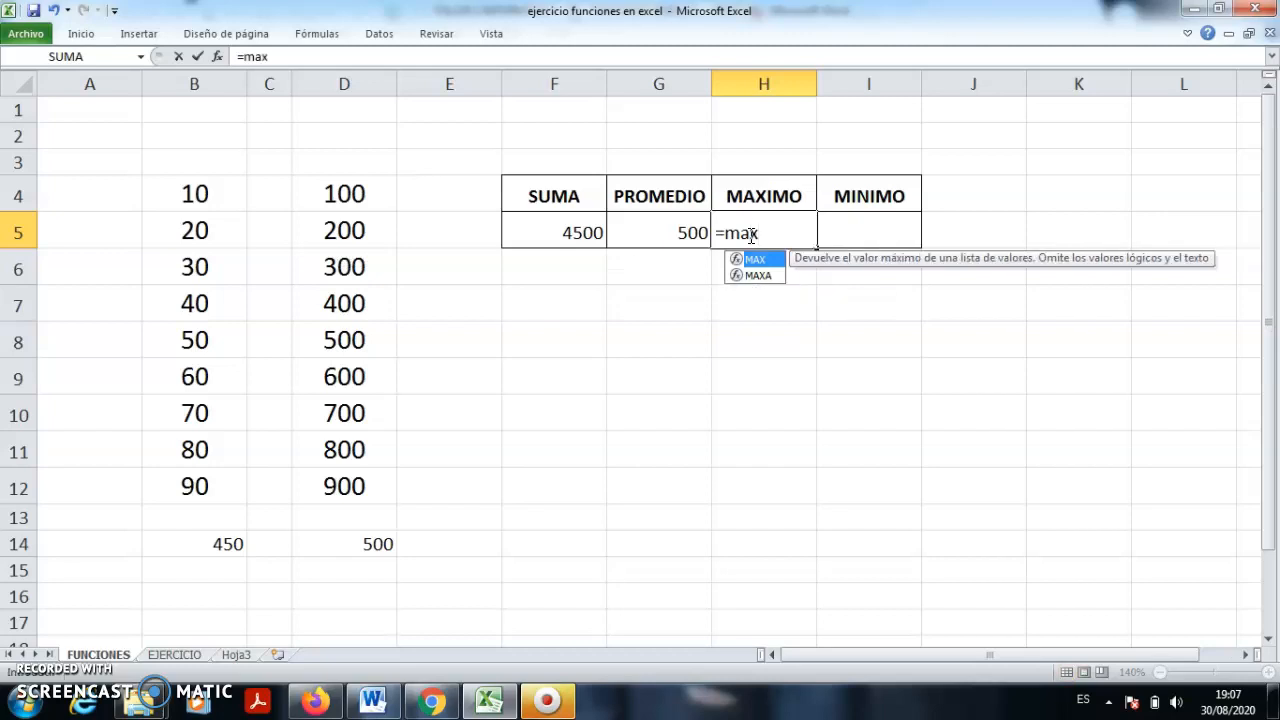
text(()
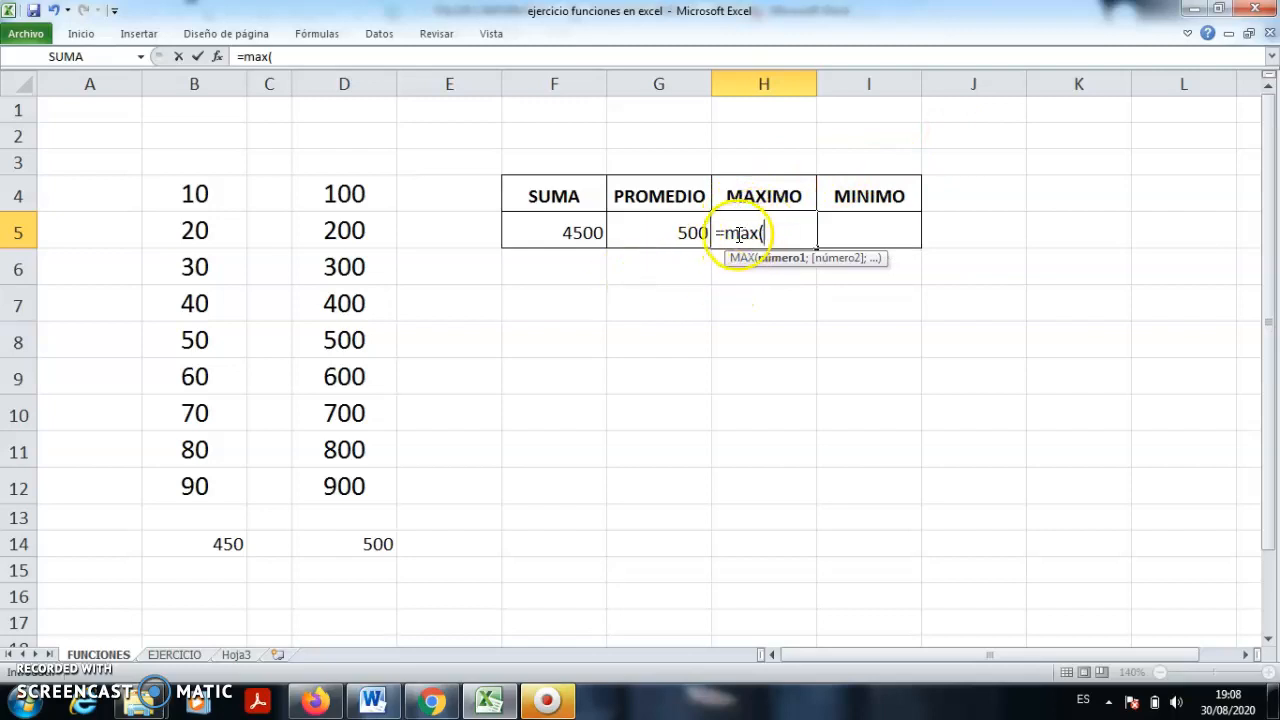
drag(357, 195, 329, 481)
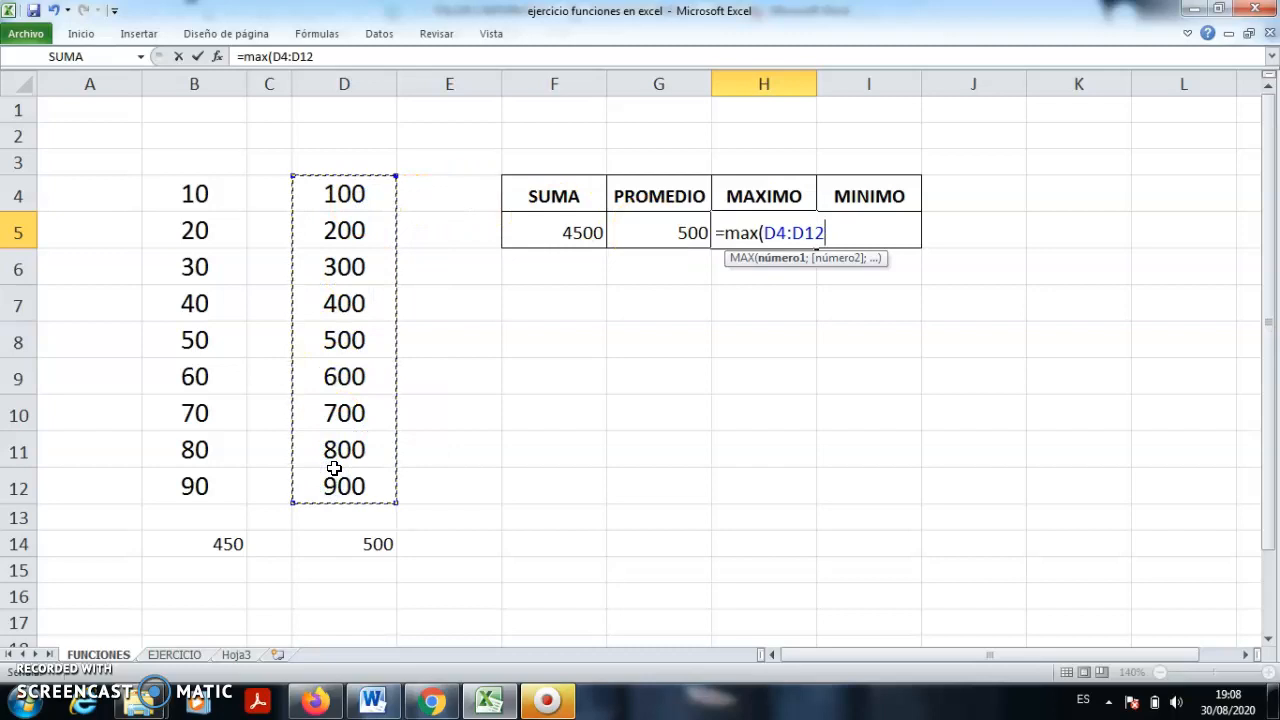
text())
key(Return)
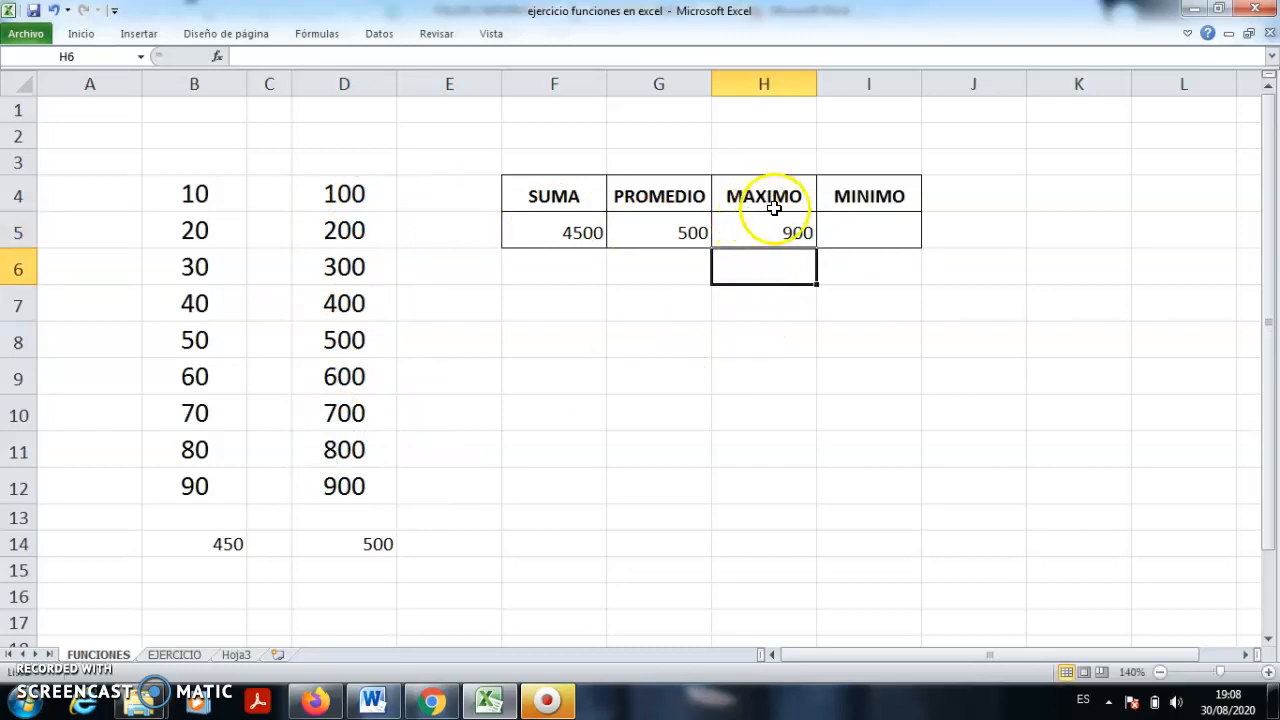
- Check H5's maximum formula against the largest value in column D
click(778, 239)
drag(380, 196, 337, 481)
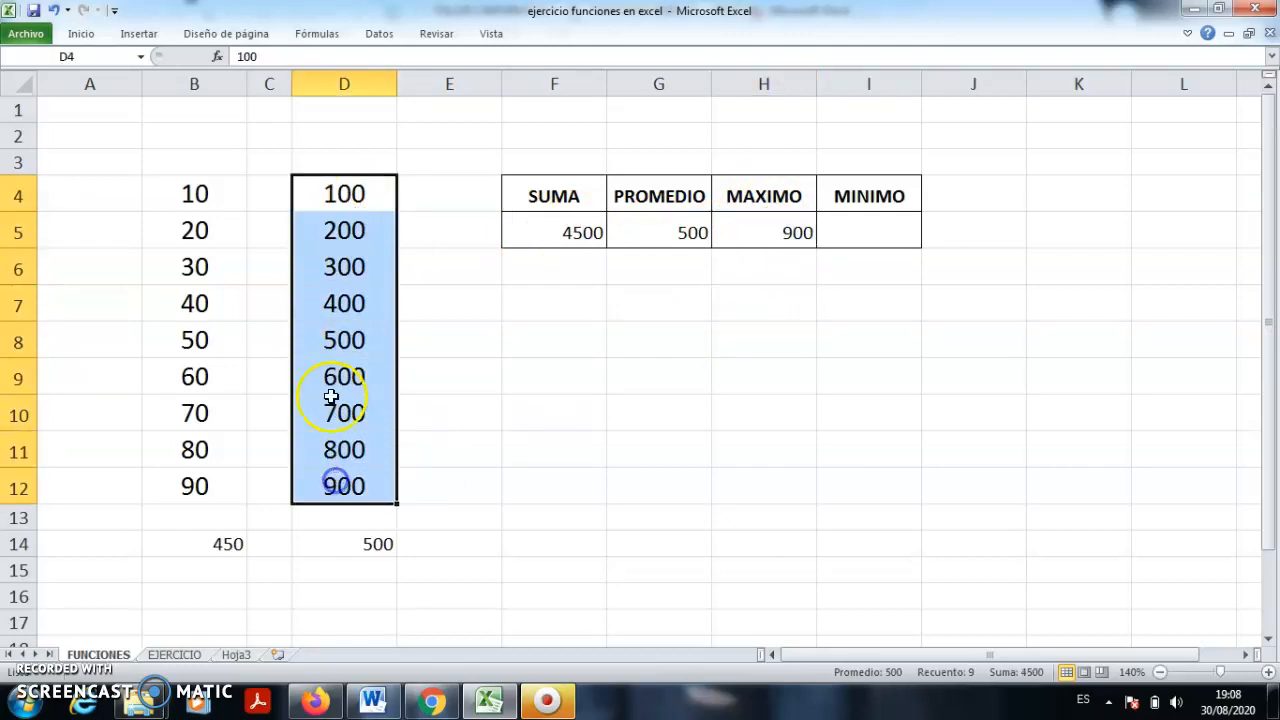
click(488, 442)
click(790, 232)
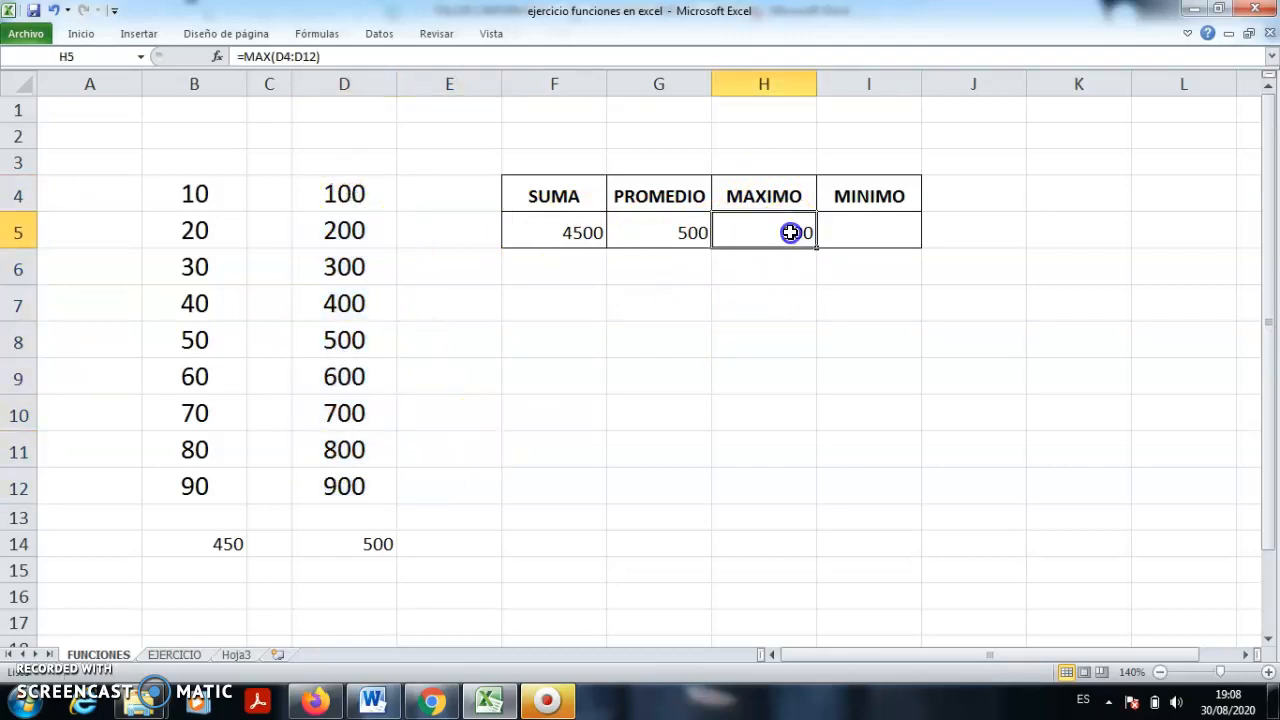
click(345, 486)
click(686, 334)
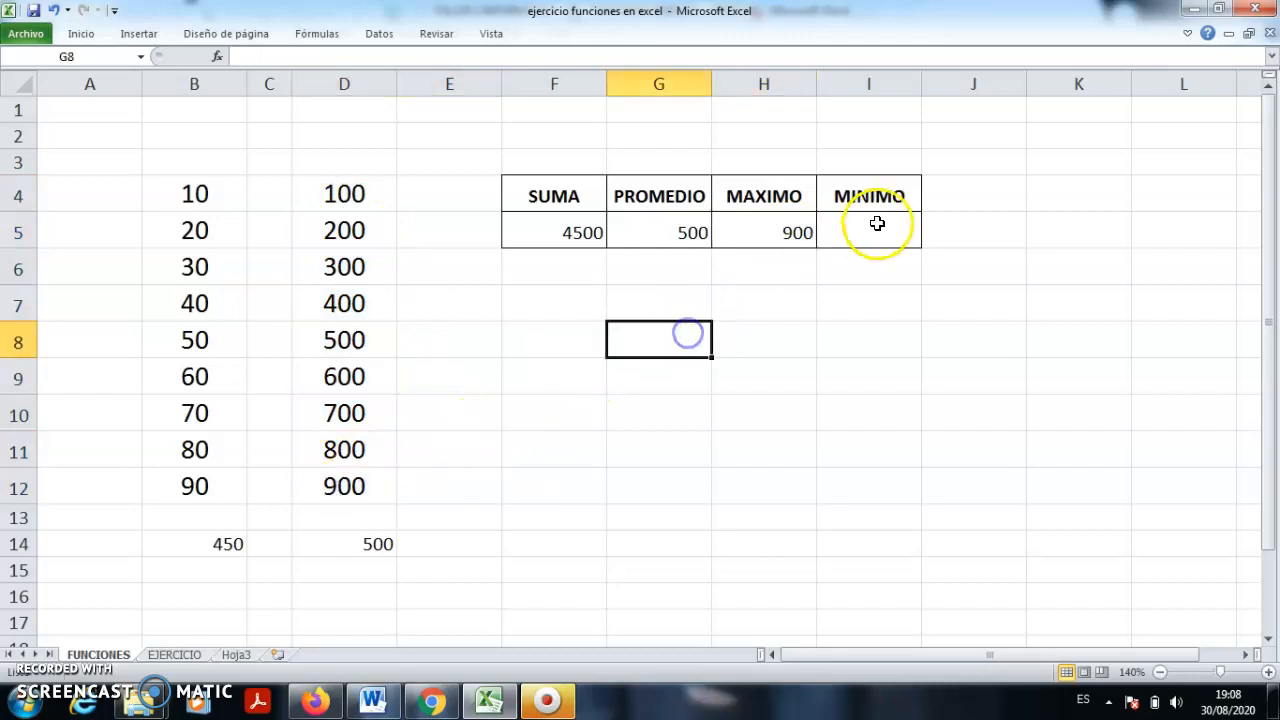
- Enter =min(D4:D12) in I5 under MINIMO, giving 100, and verify it against D4
click(877, 223)
text(=)
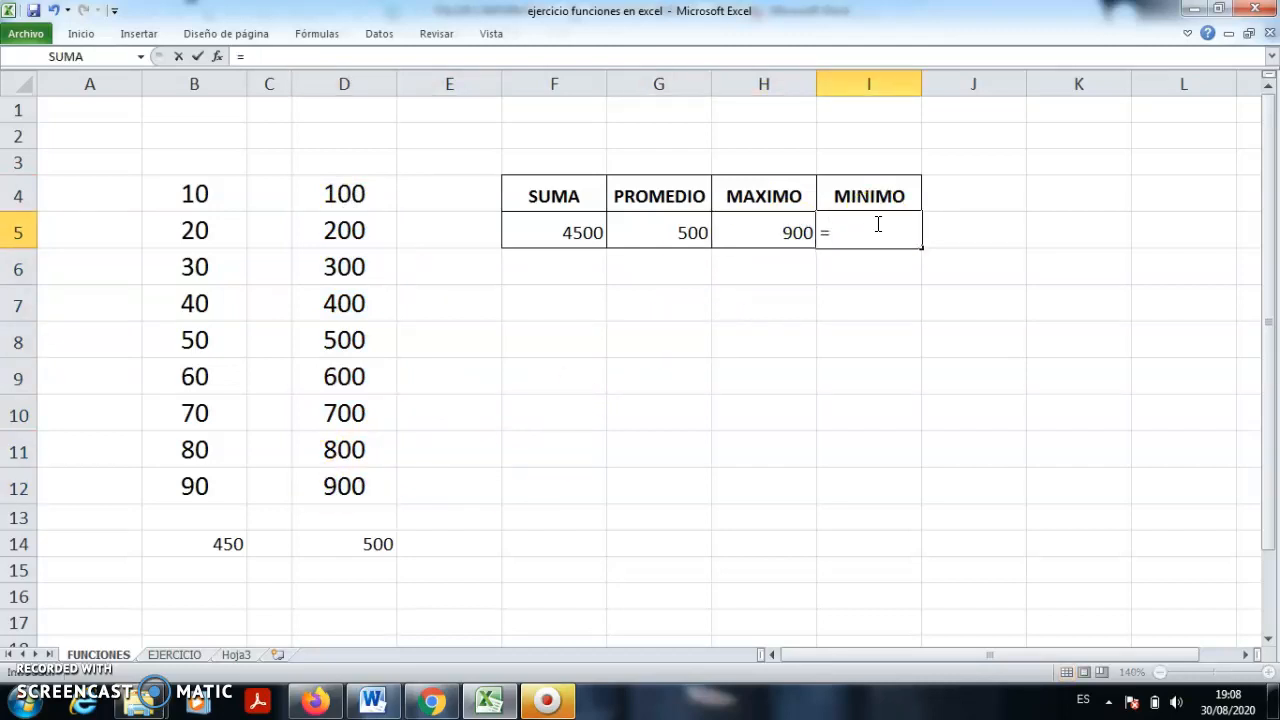
text(min)
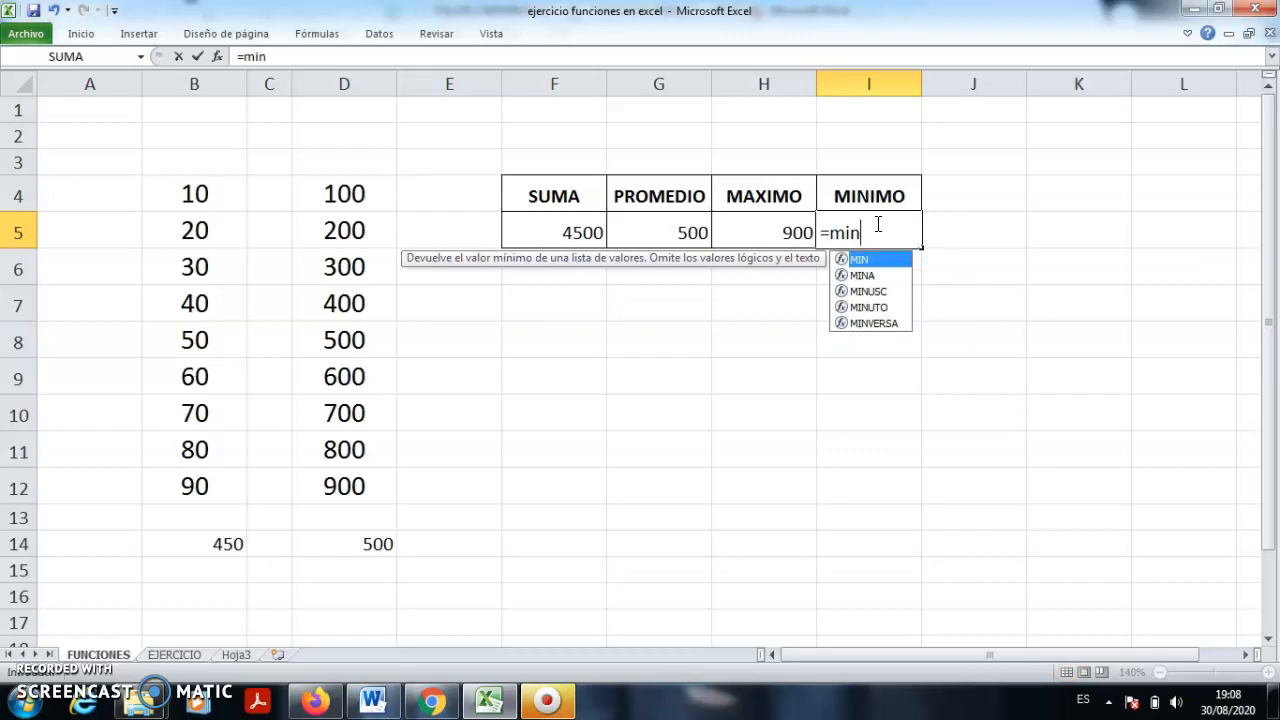
text(()
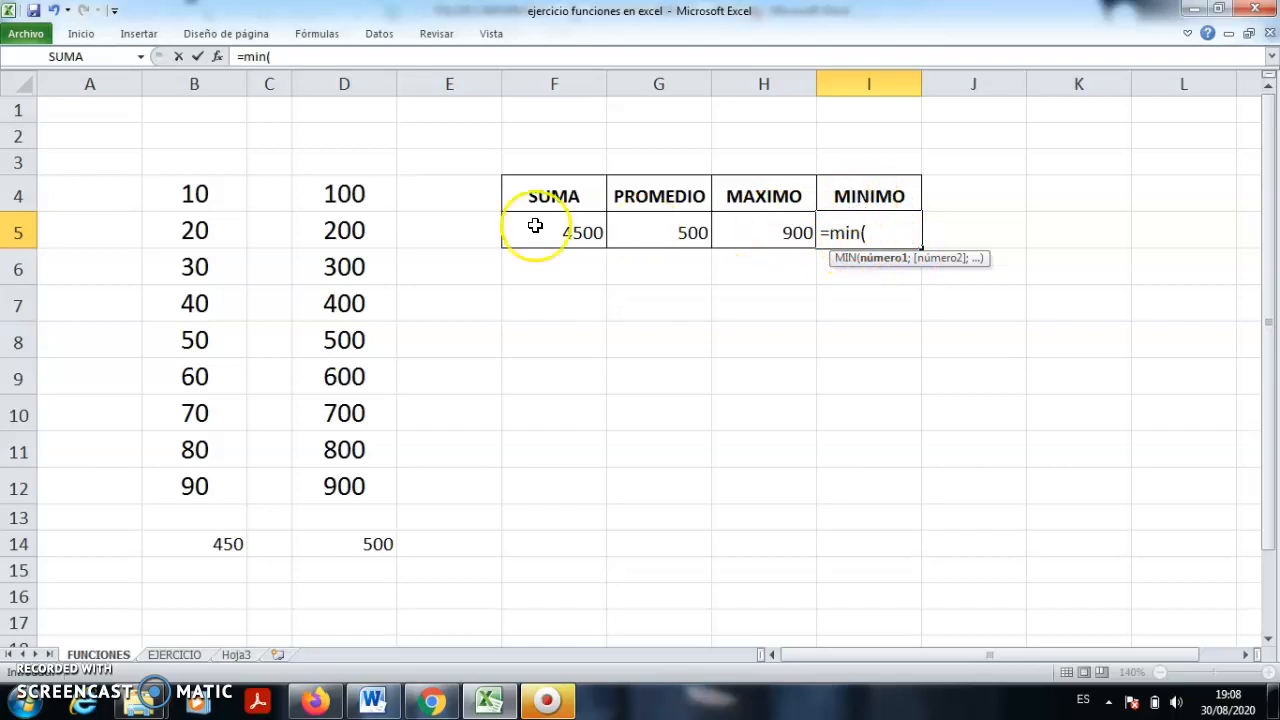
drag(351, 191, 329, 477)
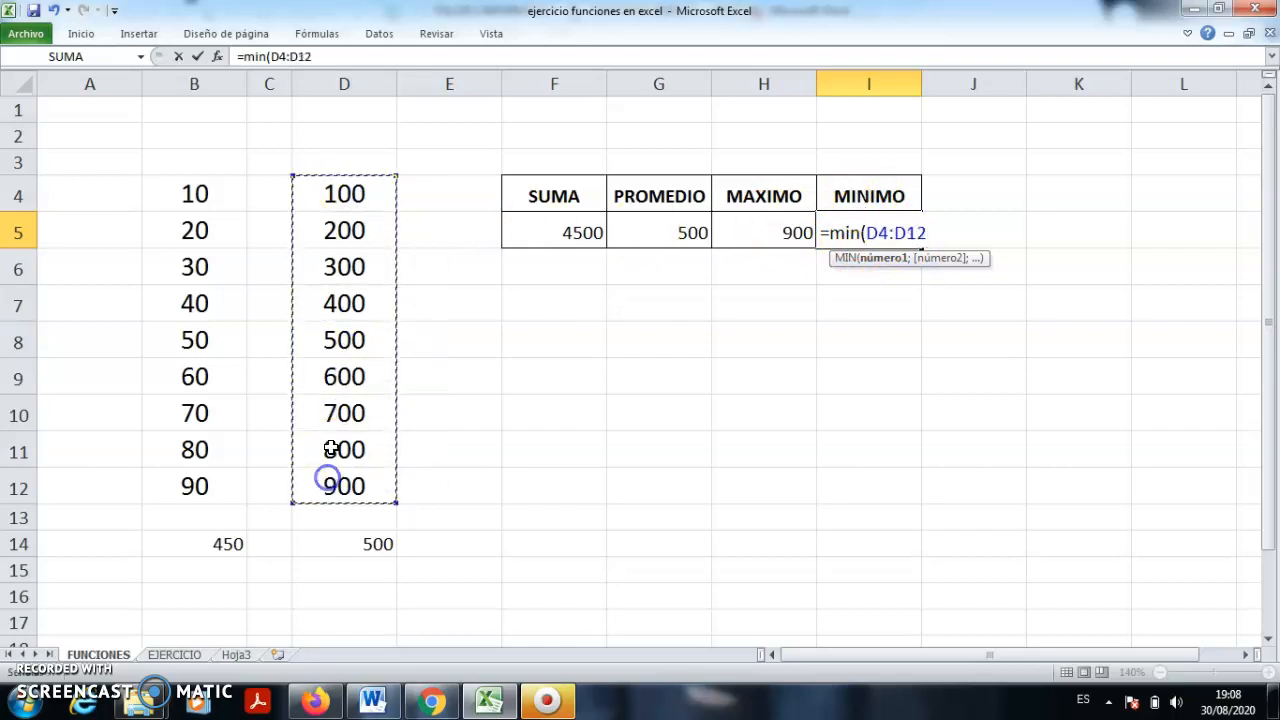
text())
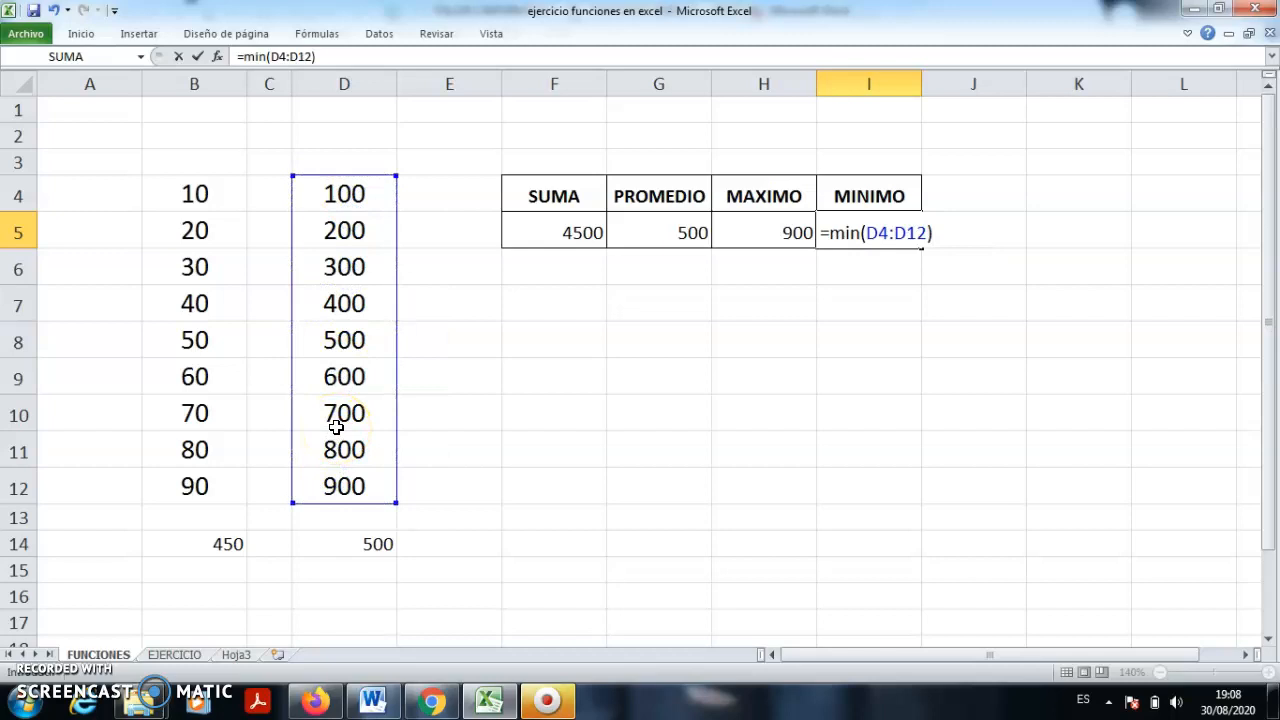
key(Return)
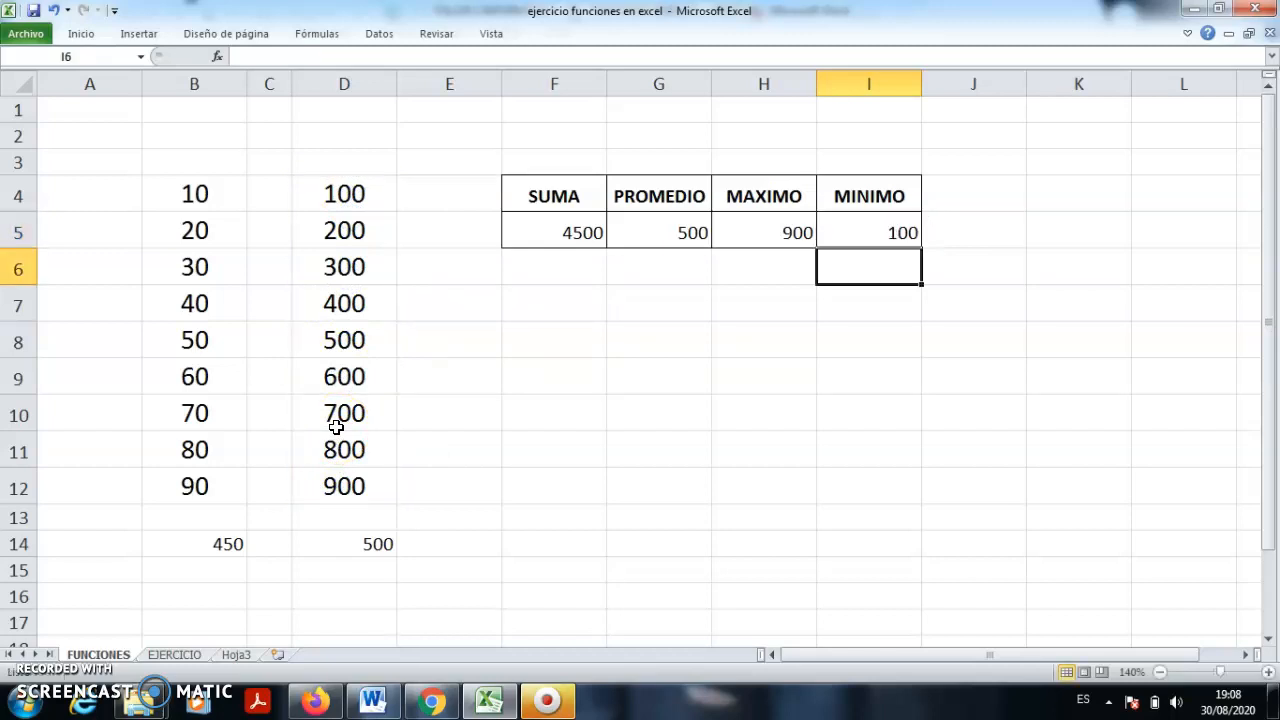
click(884, 232)
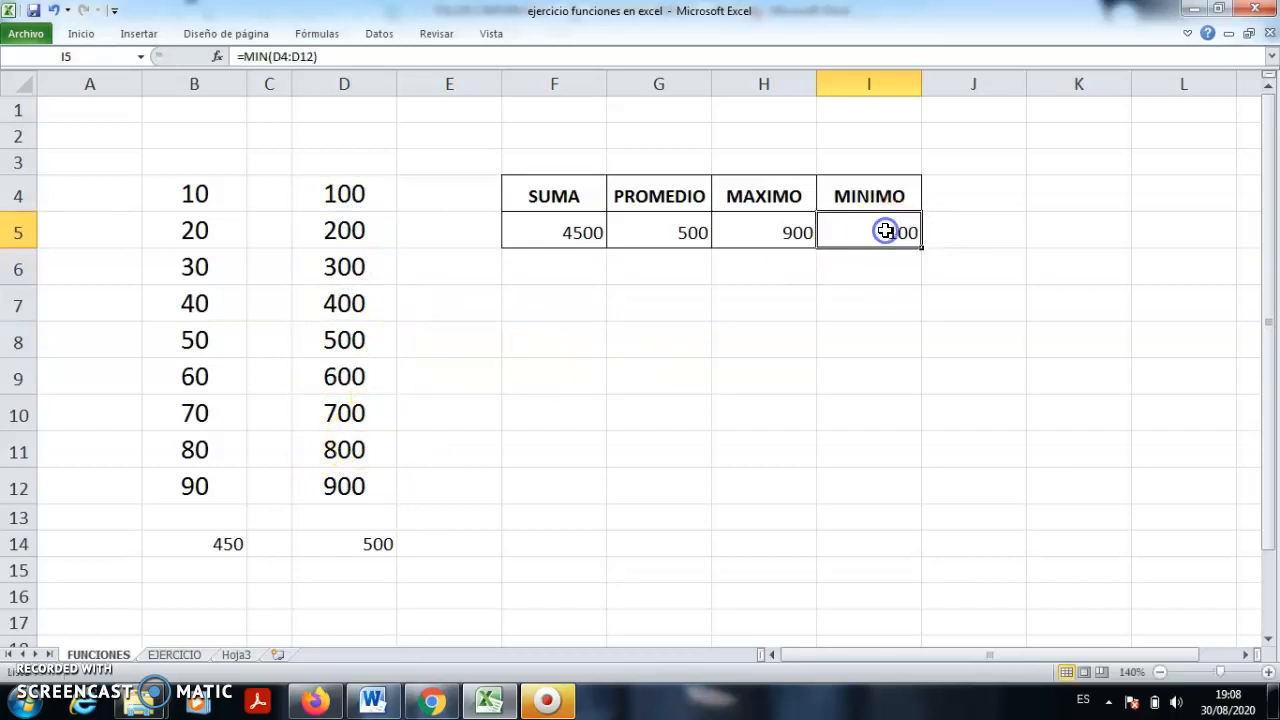
click(356, 191)
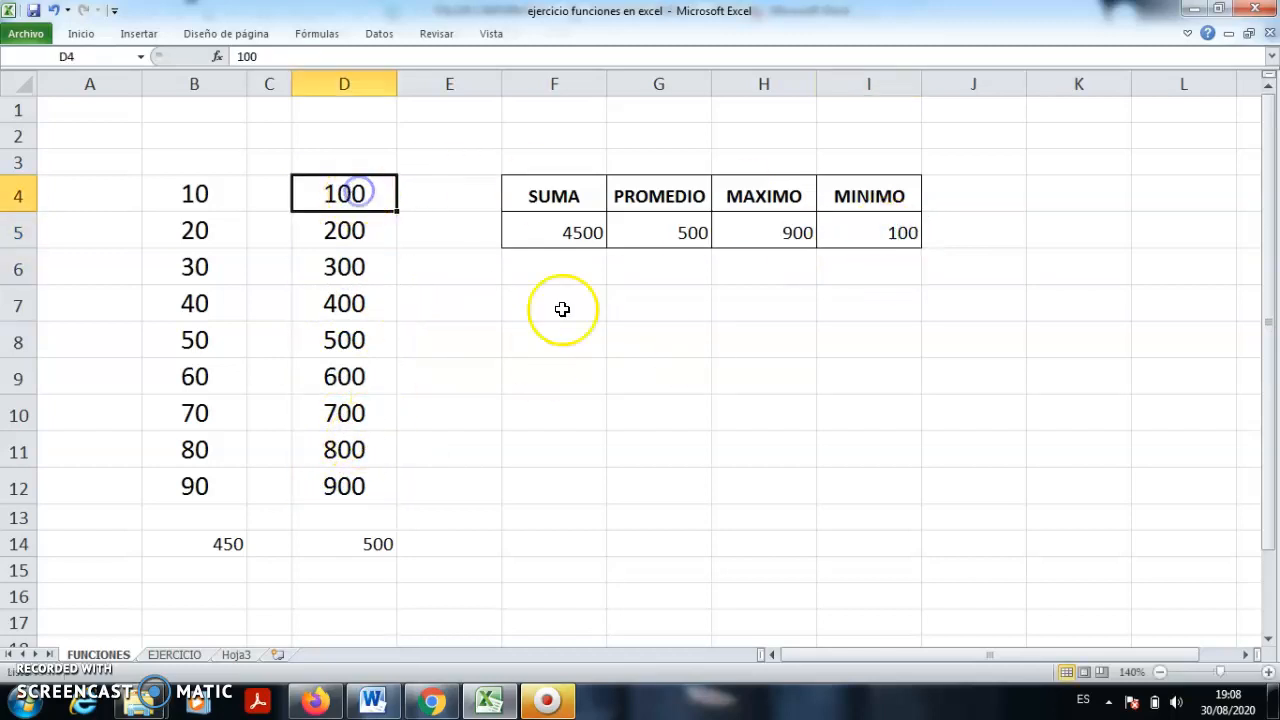
- View the Word guide's 'Crear una función básica' section, then return to Excel
click(373, 700)
click(494, 394)
scroll(494, 396, up, 10)
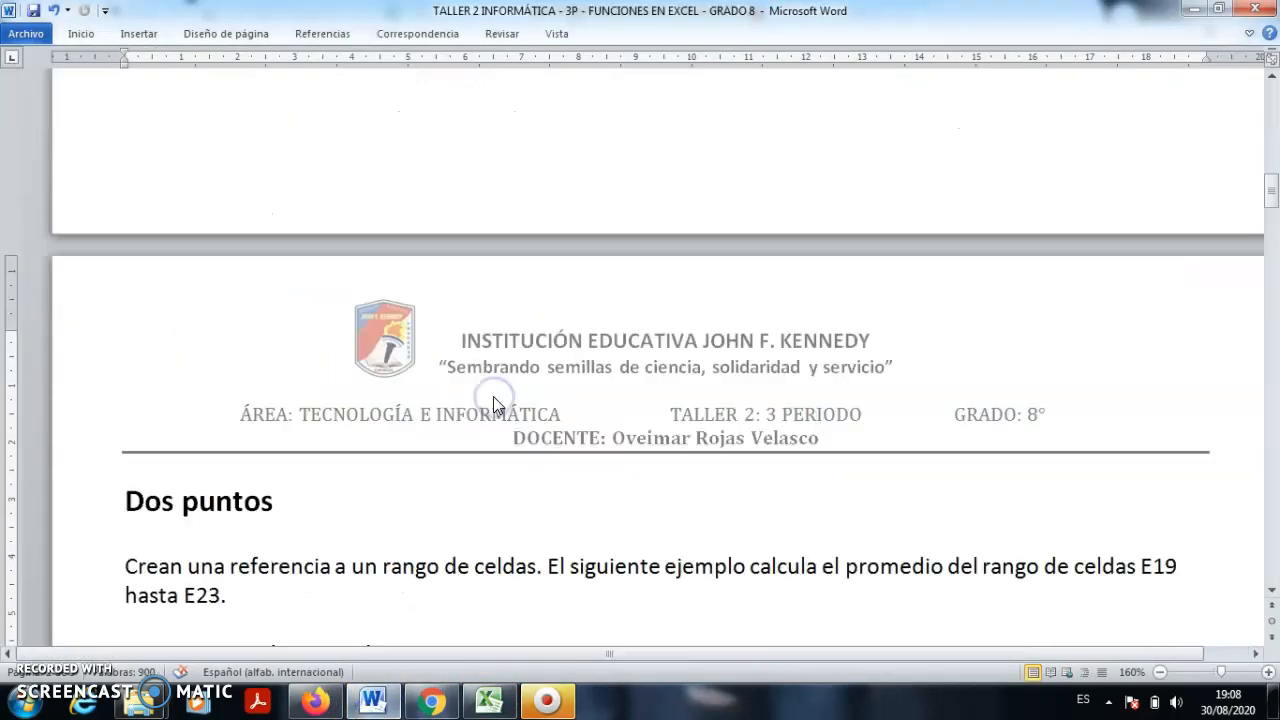
scroll(495, 398, down, 15)
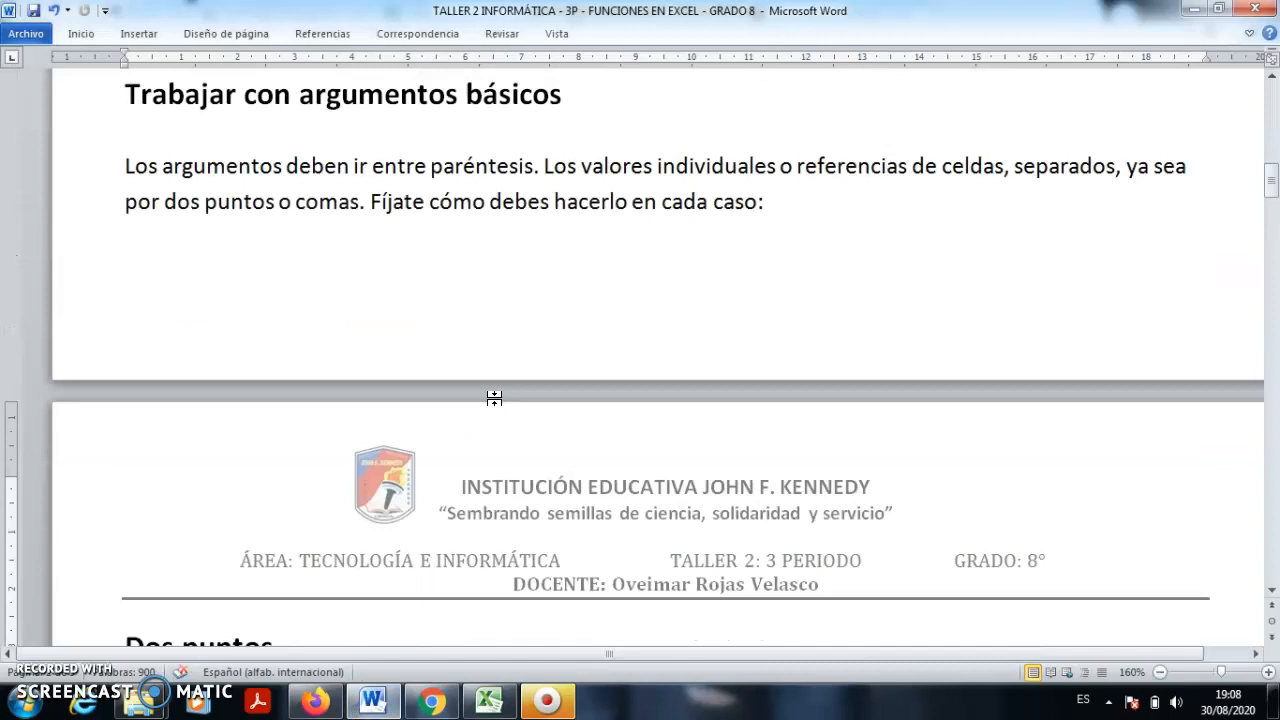
click(489, 700)
- Enter =suma(D4:D12) in cell F8
click(561, 369)
click(556, 343)
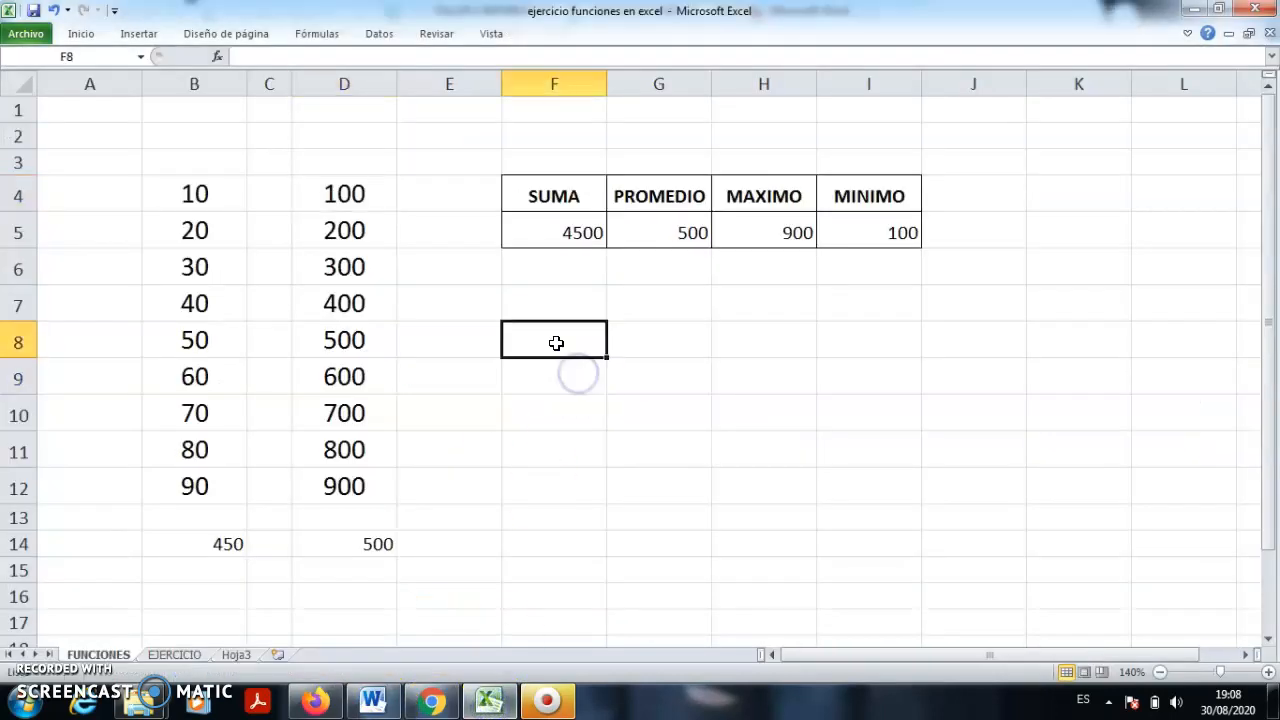
text(=)
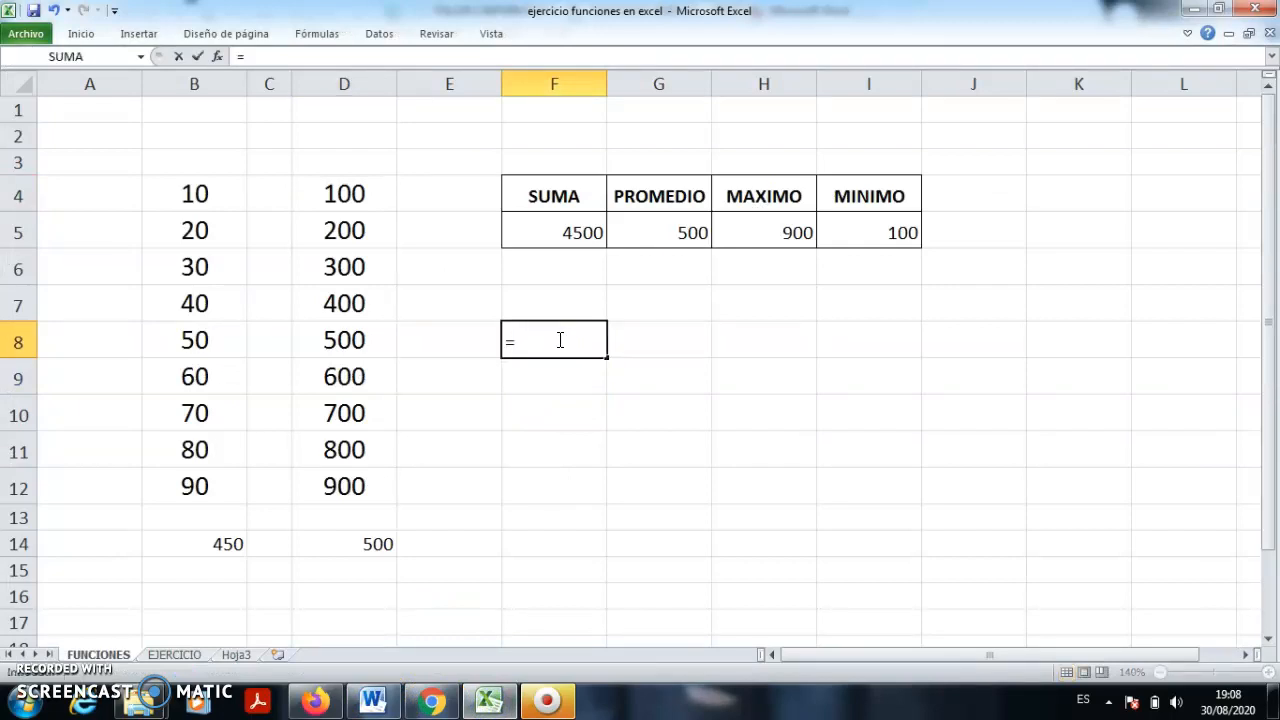
text(su)
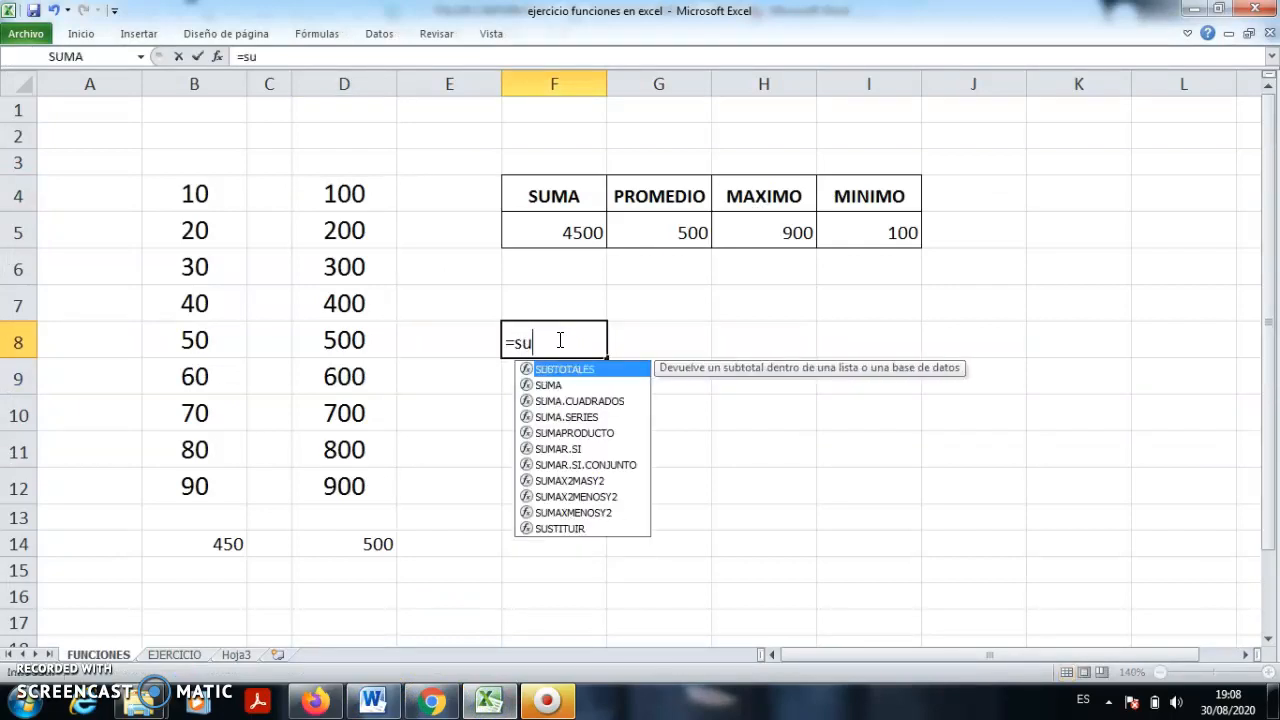
text(ma()
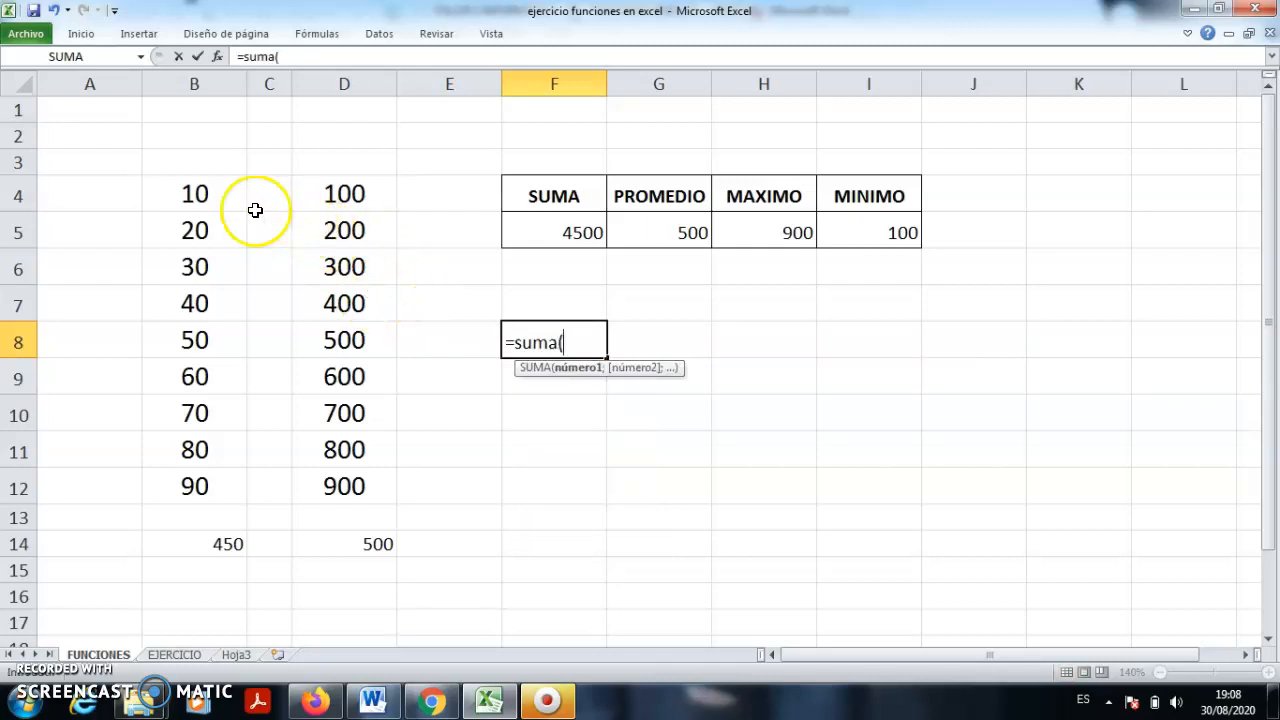
drag(346, 197, 355, 405)
drag(355, 490, 355, 490)
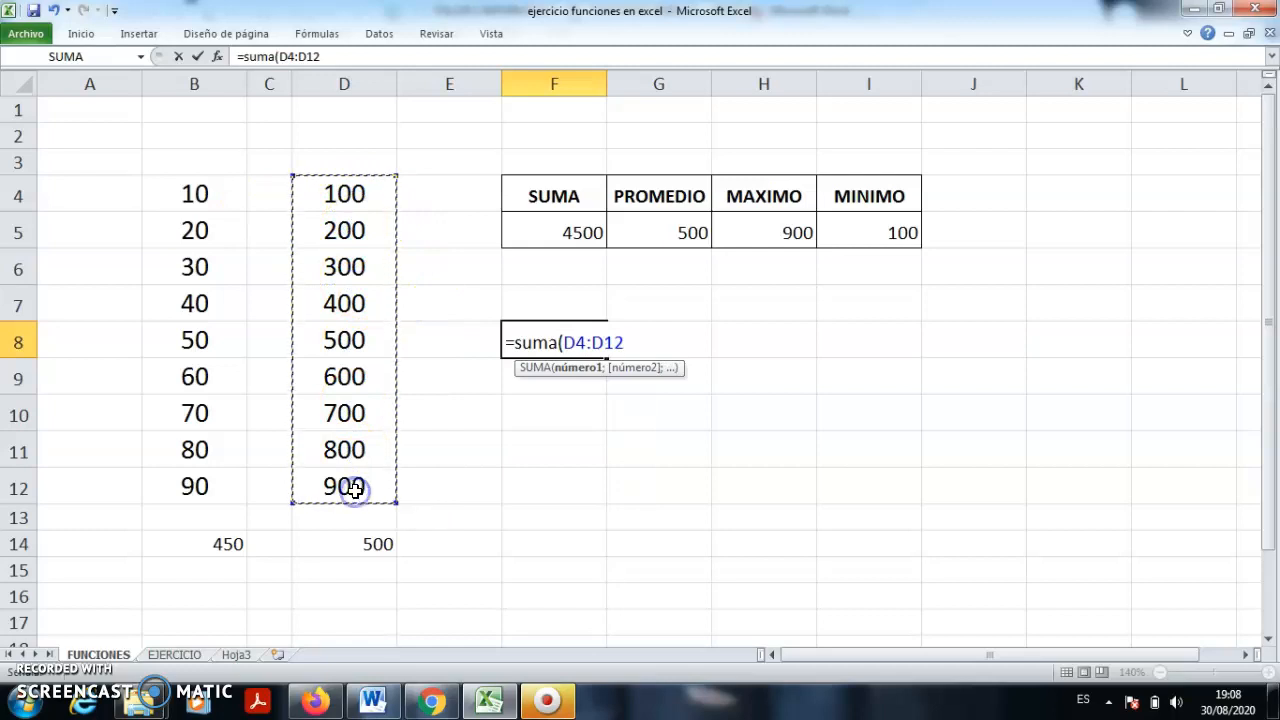
text())
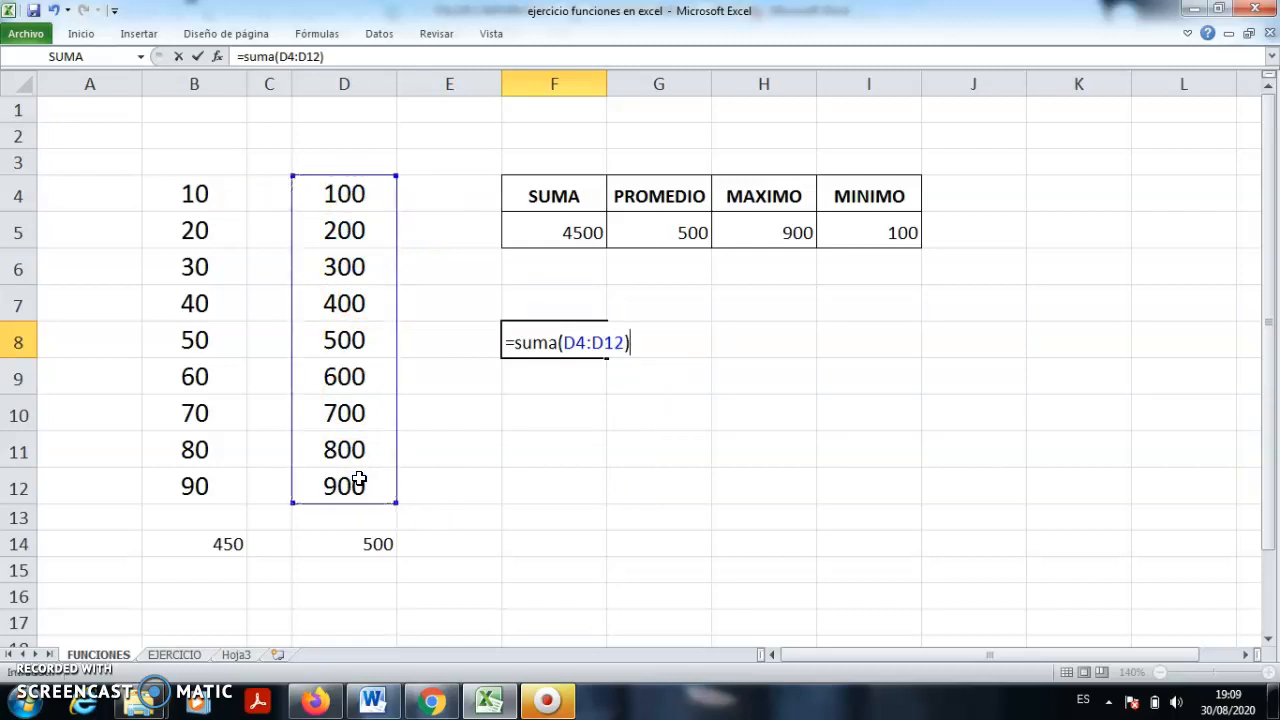
key(Return)
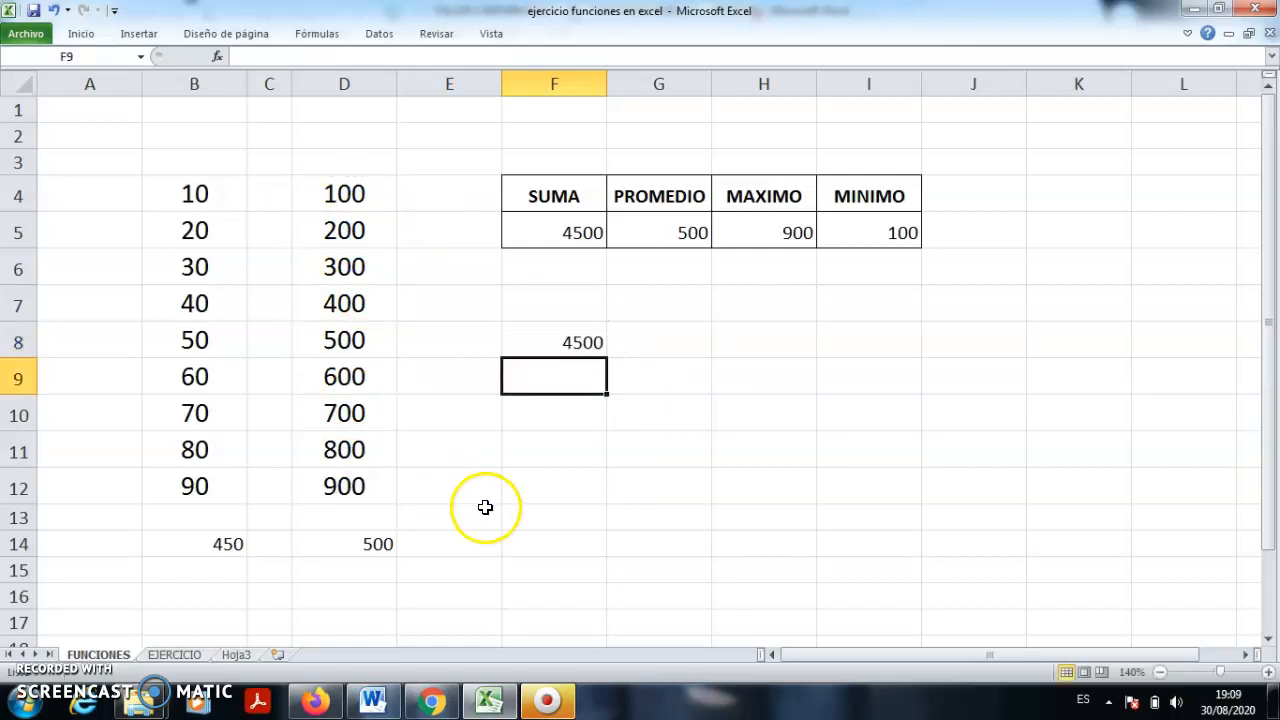
- Change F8 to =SUMA(D4;D12) so it adds only D4 and D12, giving 1000
double_click(557, 343)
click(599, 343)
key(BackSpace)
text(;)
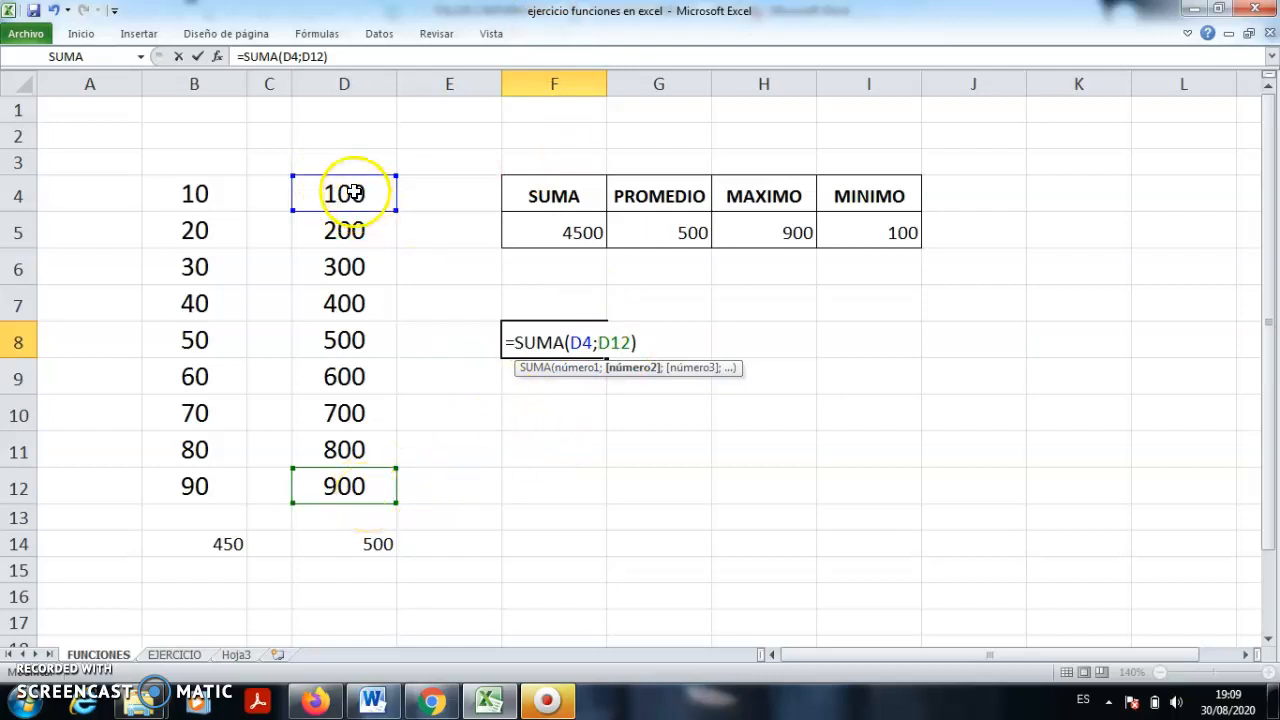
key(Return)
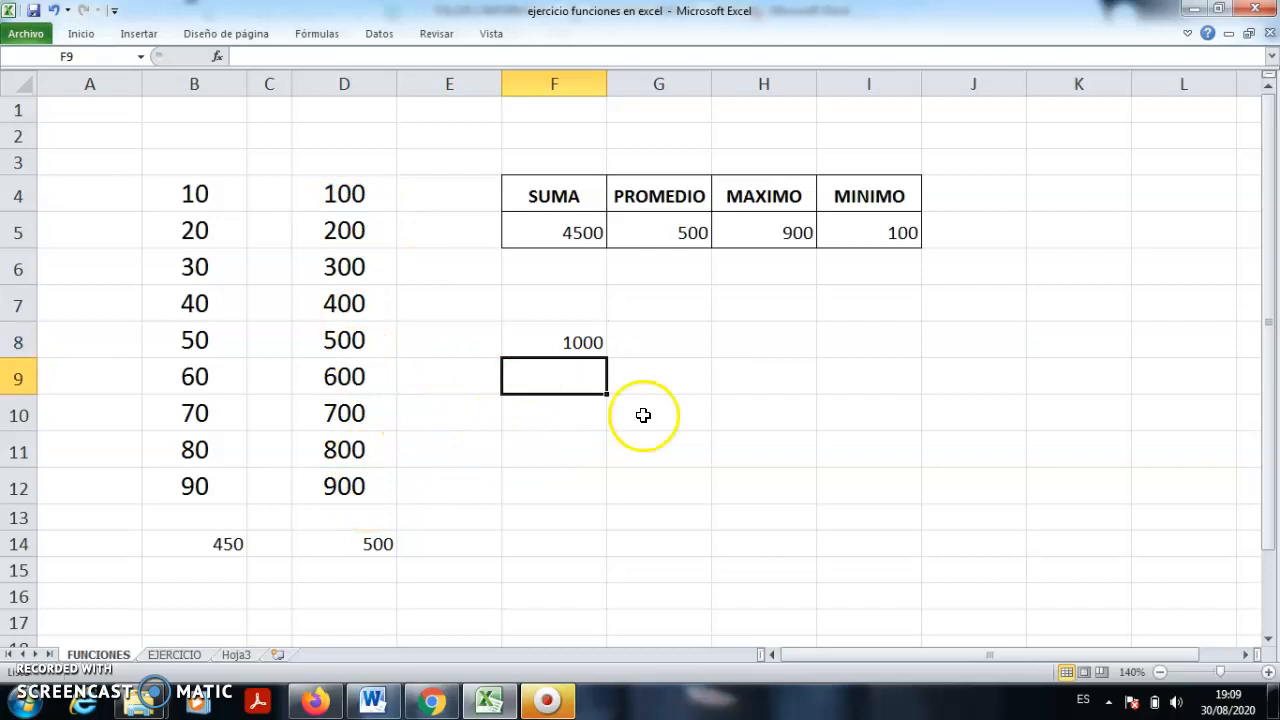
click(572, 343)
double_click(572, 343)
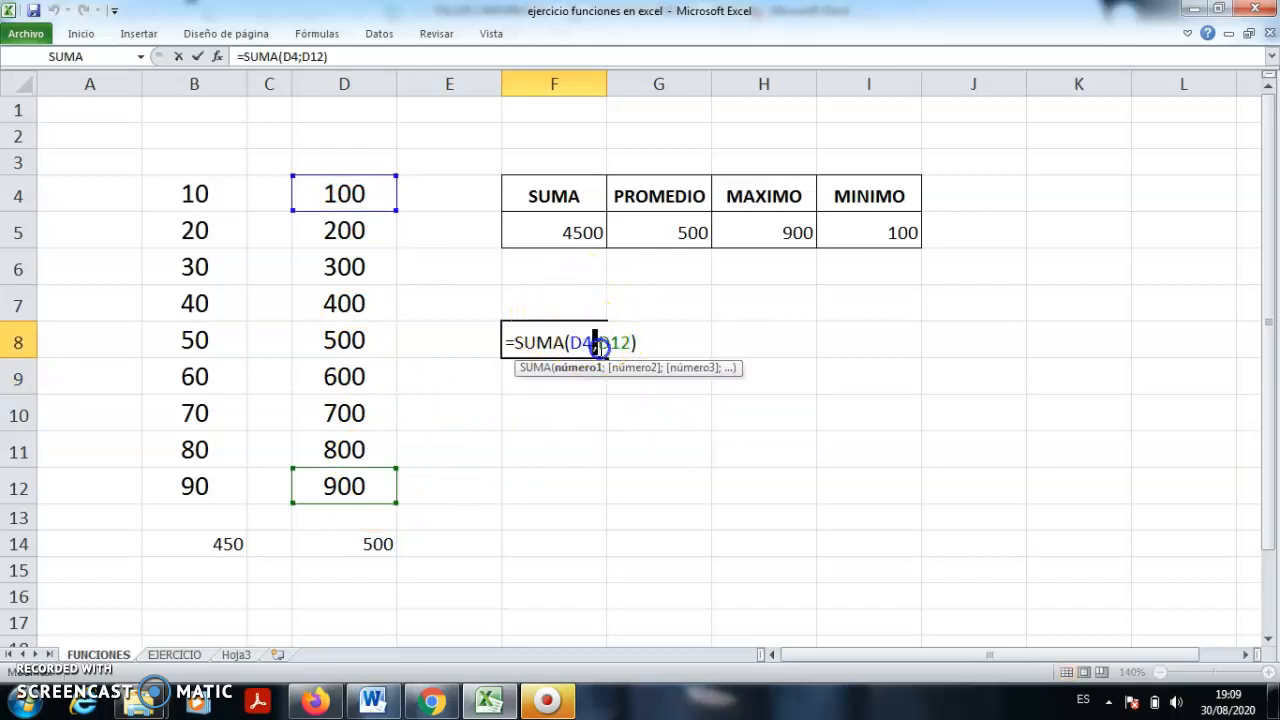
click(592, 343)
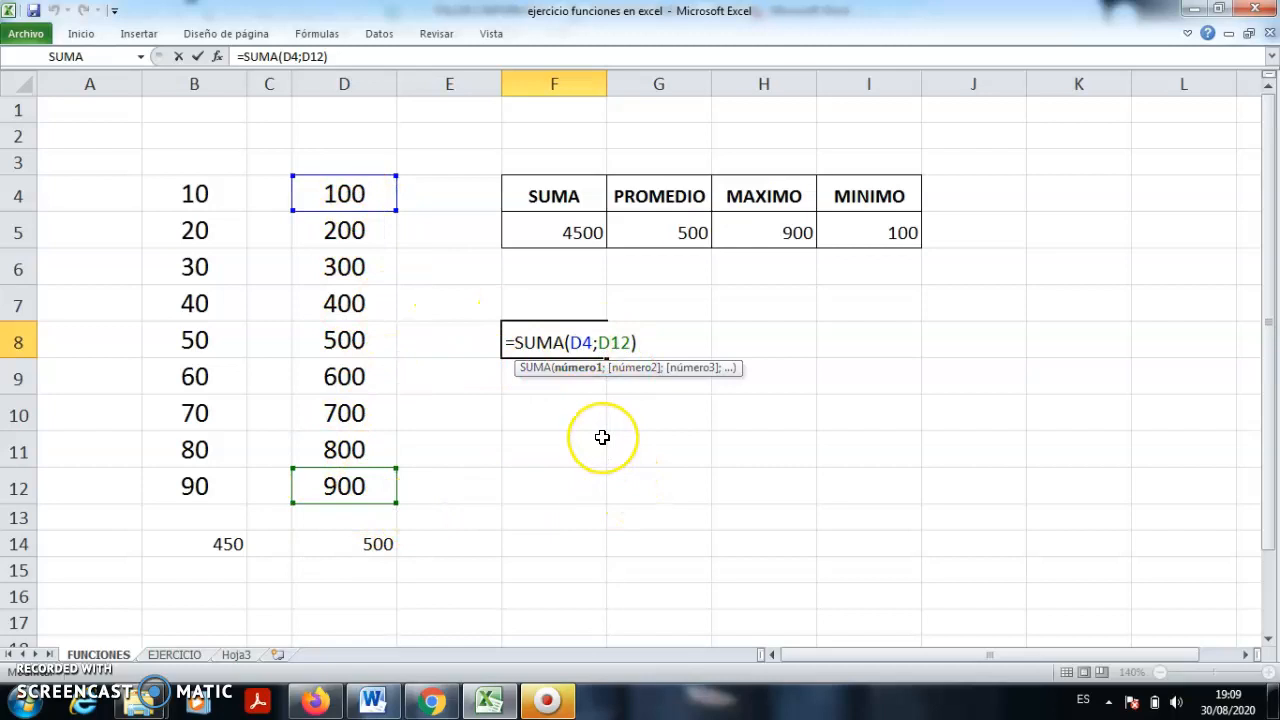
key(Return)
click(365, 703)
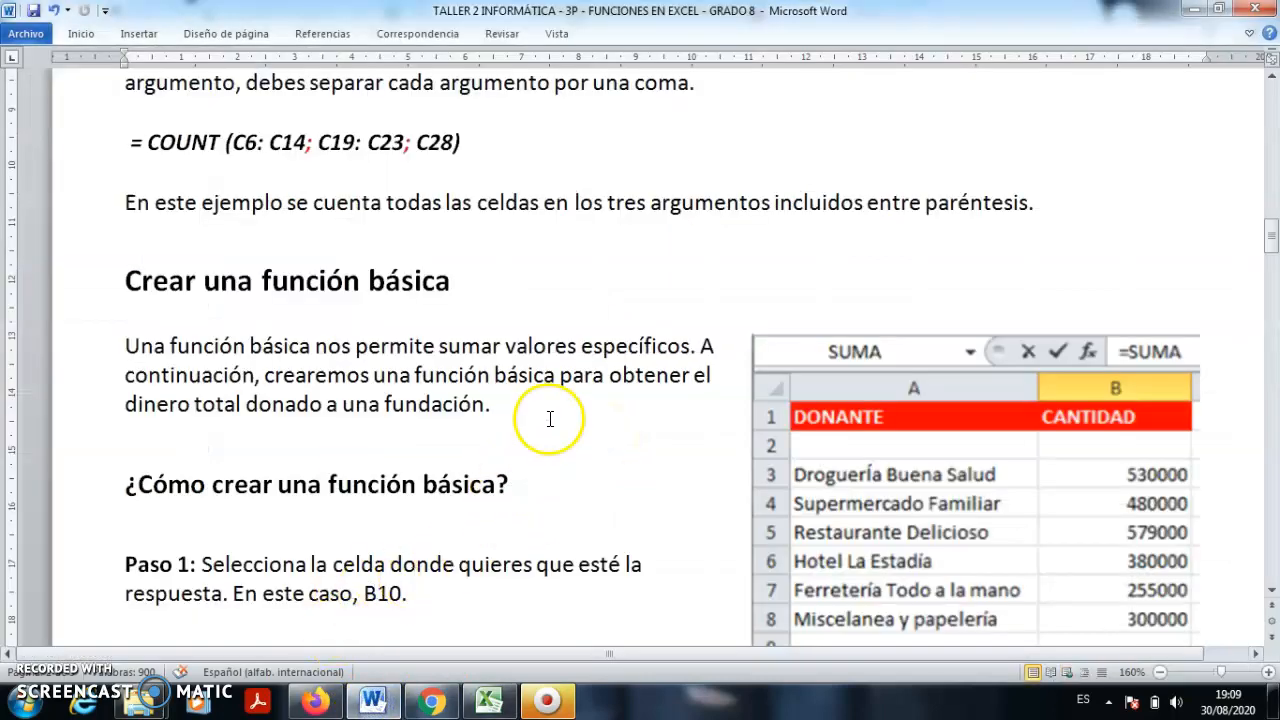
- Read Paso 1 through Paso 3 in the Word guide, highlighting the Paso 1 paragraph
scroll(519, 387, down, 1)
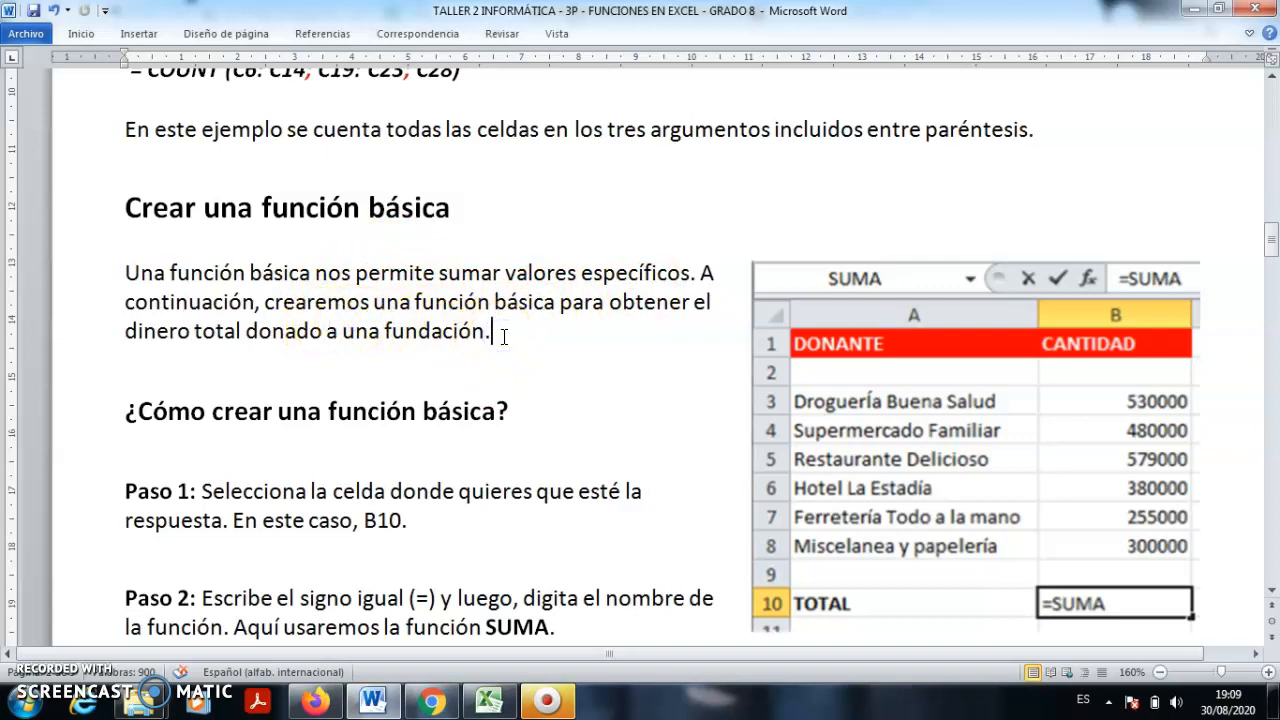
scroll(504, 337, down, 3)
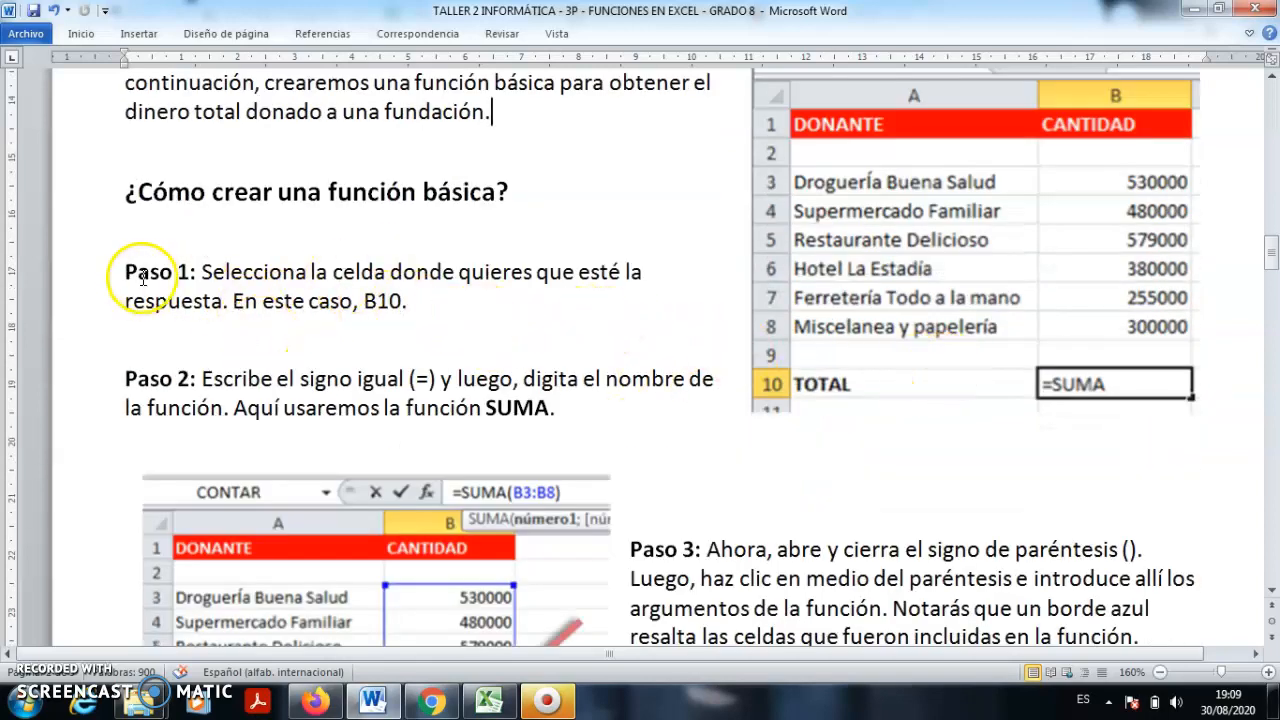
drag(146, 258, 420, 328)
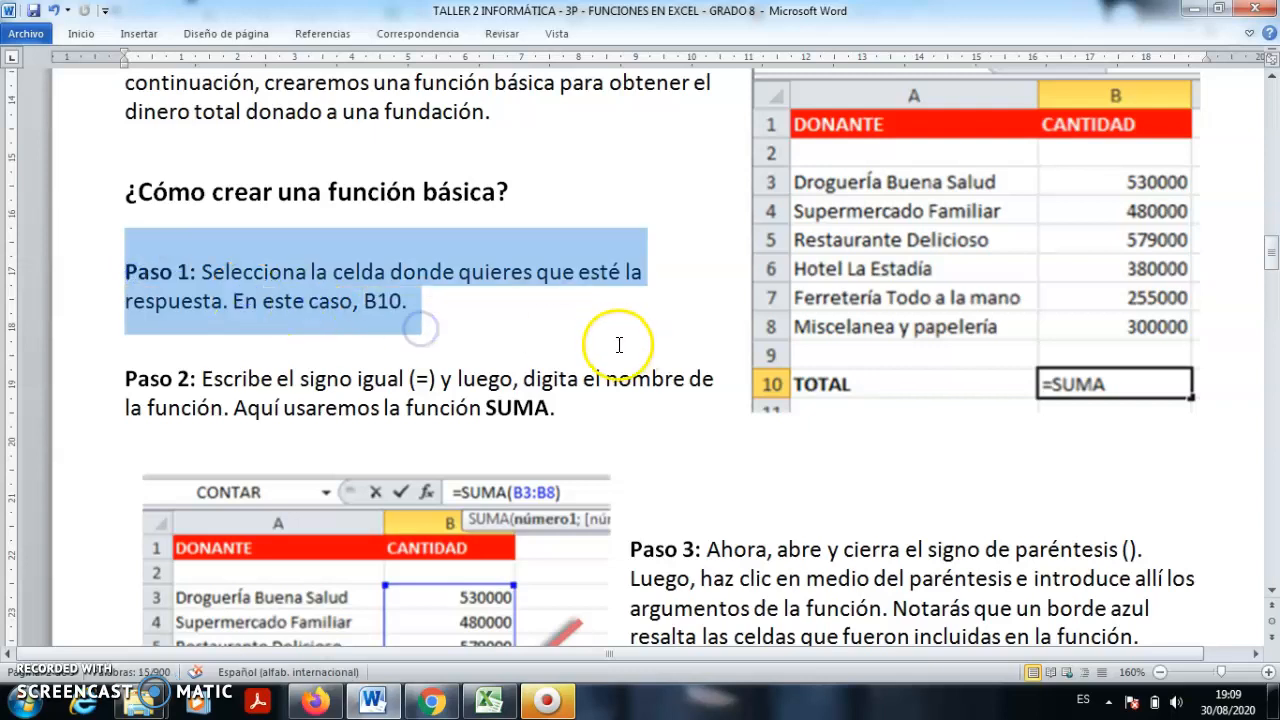
click(618, 379)
scroll(886, 215, up, 1)
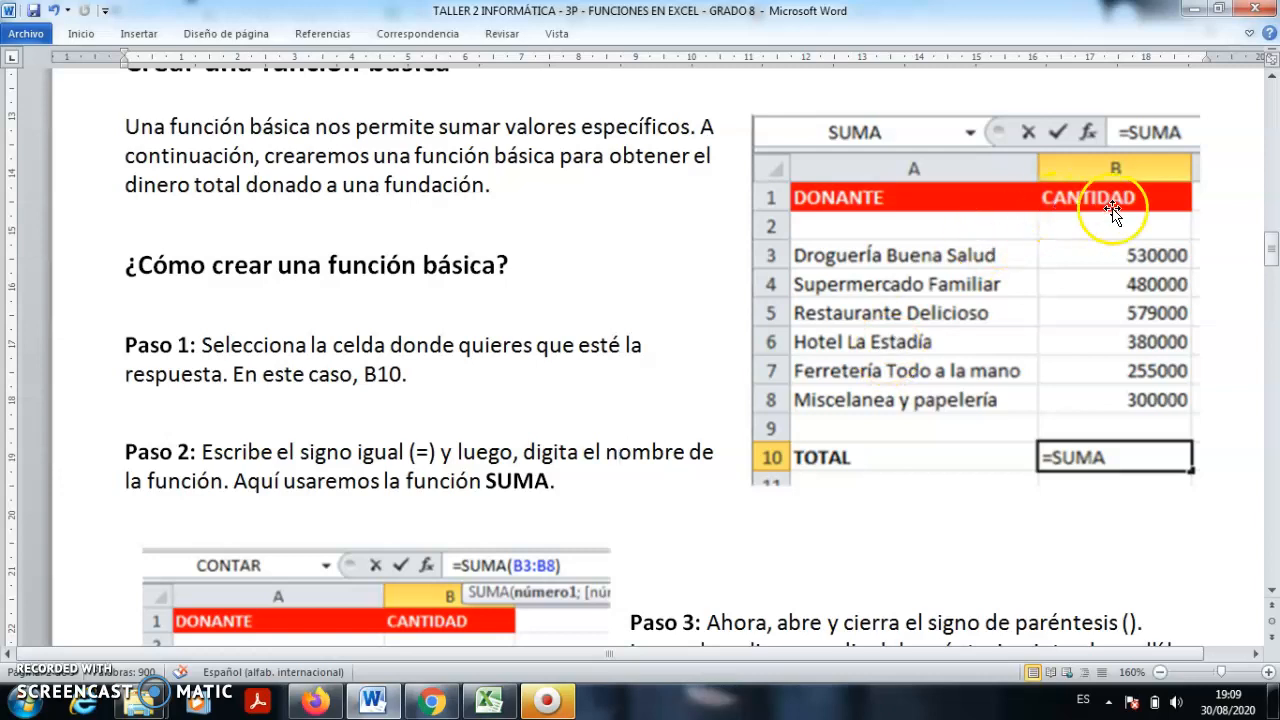
scroll(1076, 455, down, 1)
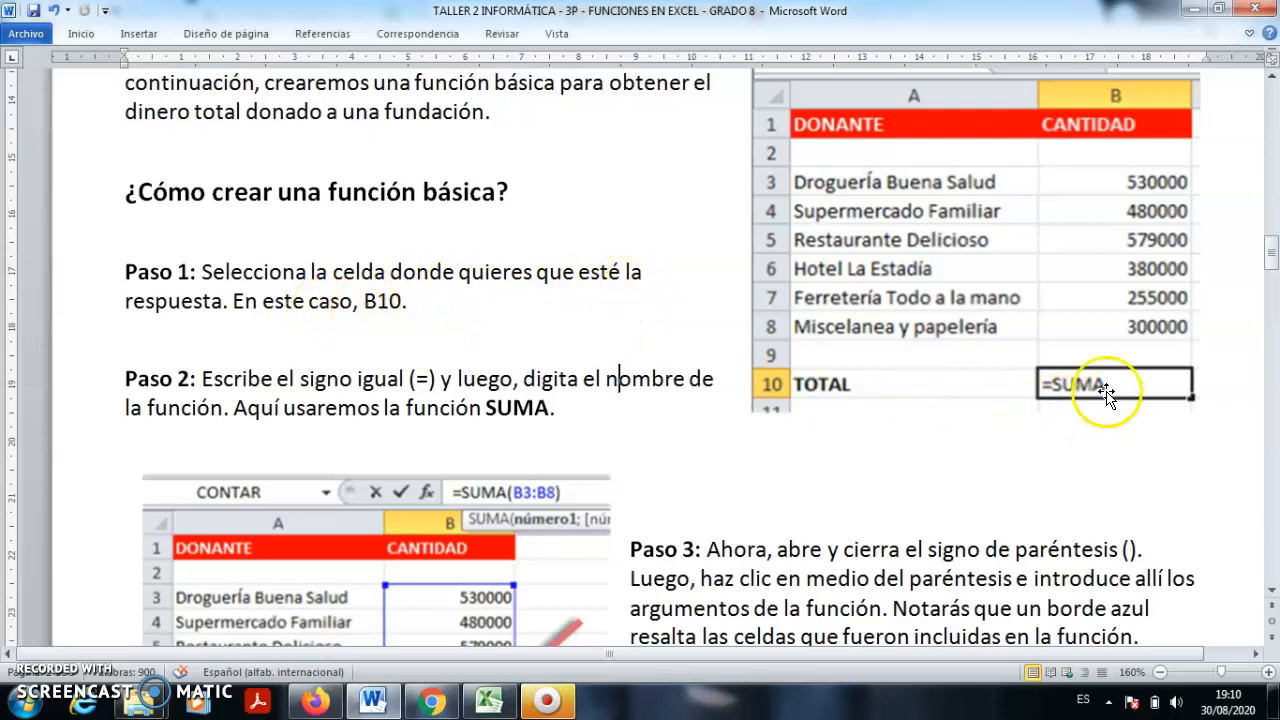
click(489, 700)
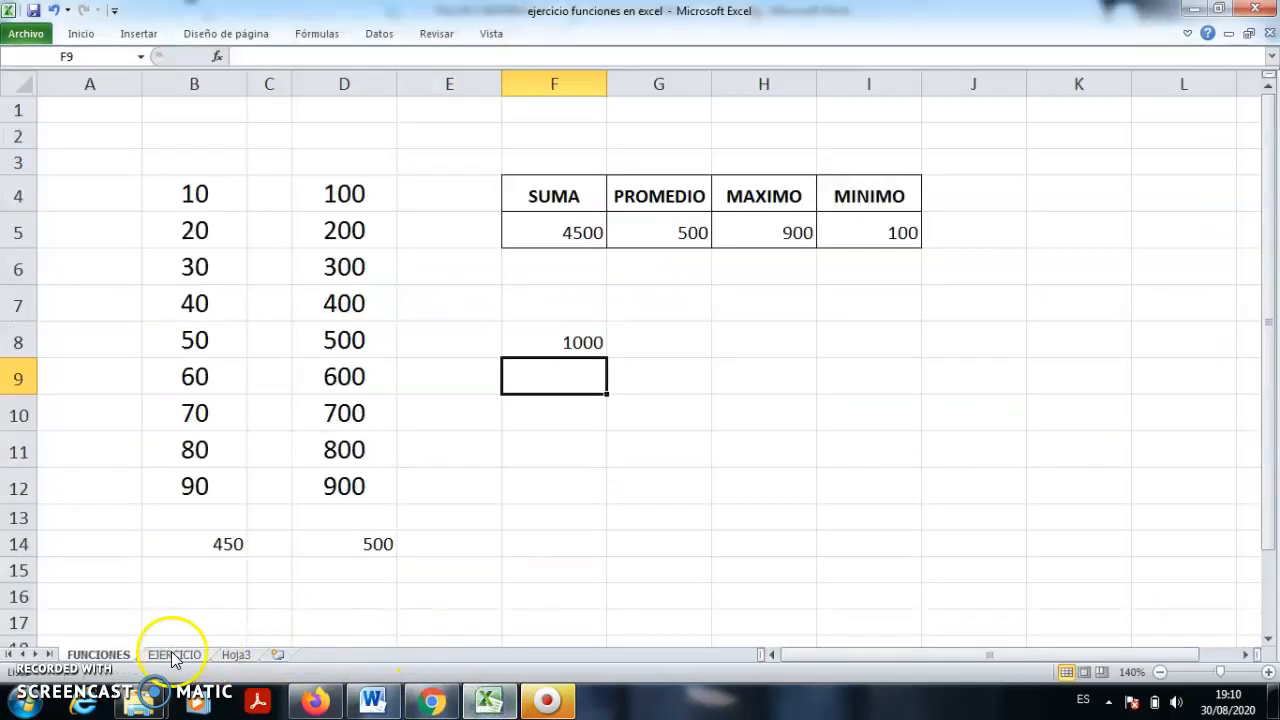
- Switch to the EJERCICIO sheet and zoom in on the donor table
click(173, 656)
click(636, 462)
click(1266, 672)
click(1263, 672)
click(1263, 672)
click(1263, 672)
click(1263, 672)
click(1263, 672)
click(1263, 672)
click(751, 557)
scroll(751, 557, up, 1)
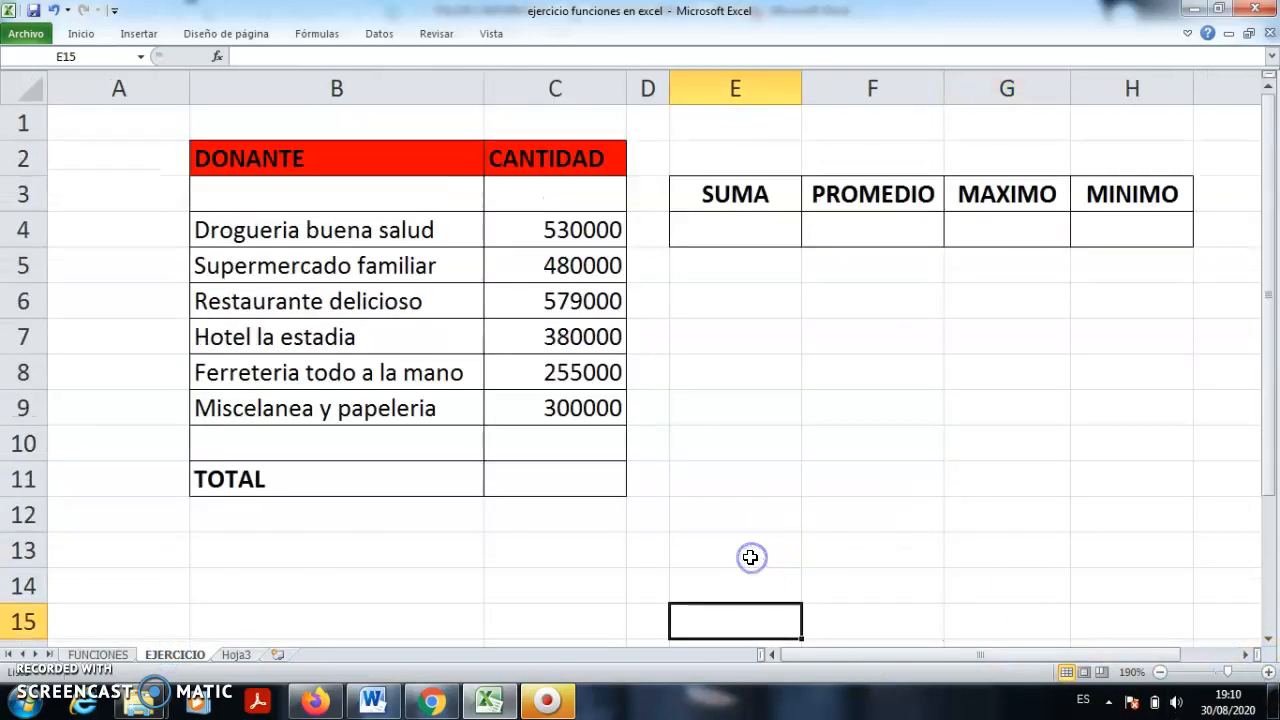
- Total the donations in C11 with =SUMA(C4:C9), giving 2524000
click(559, 477)
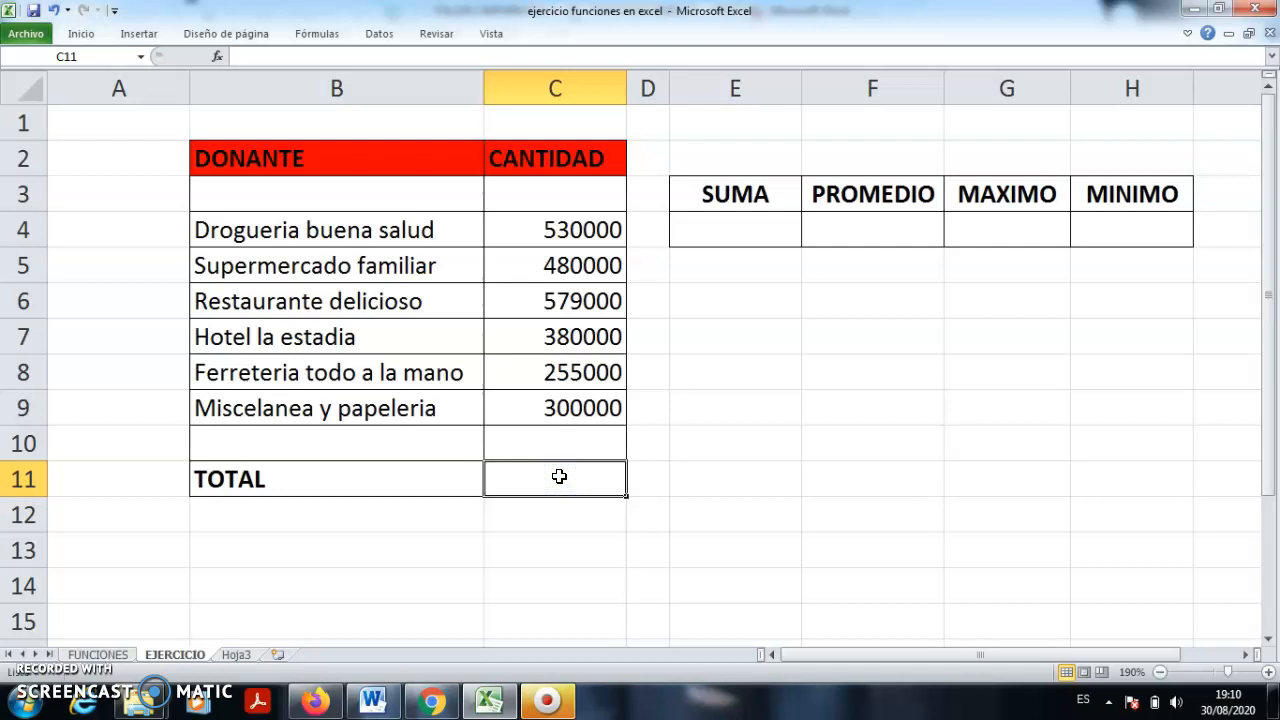
text(=)
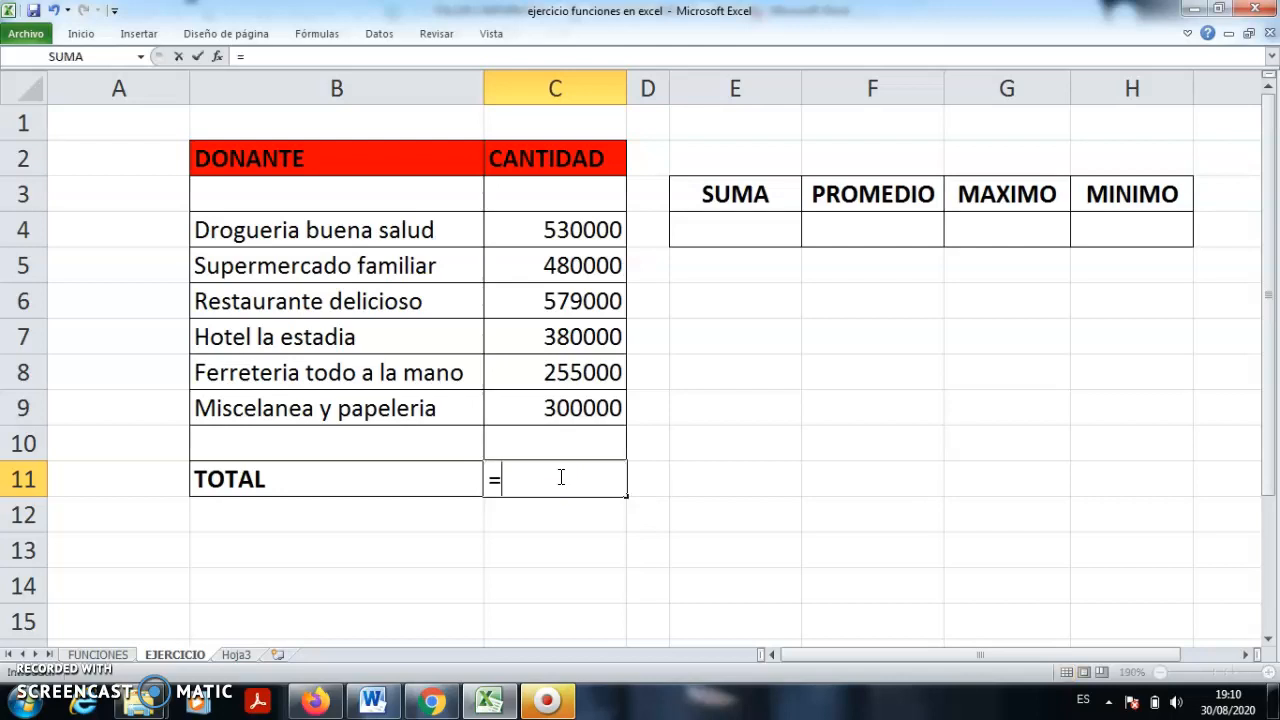
text(sum)
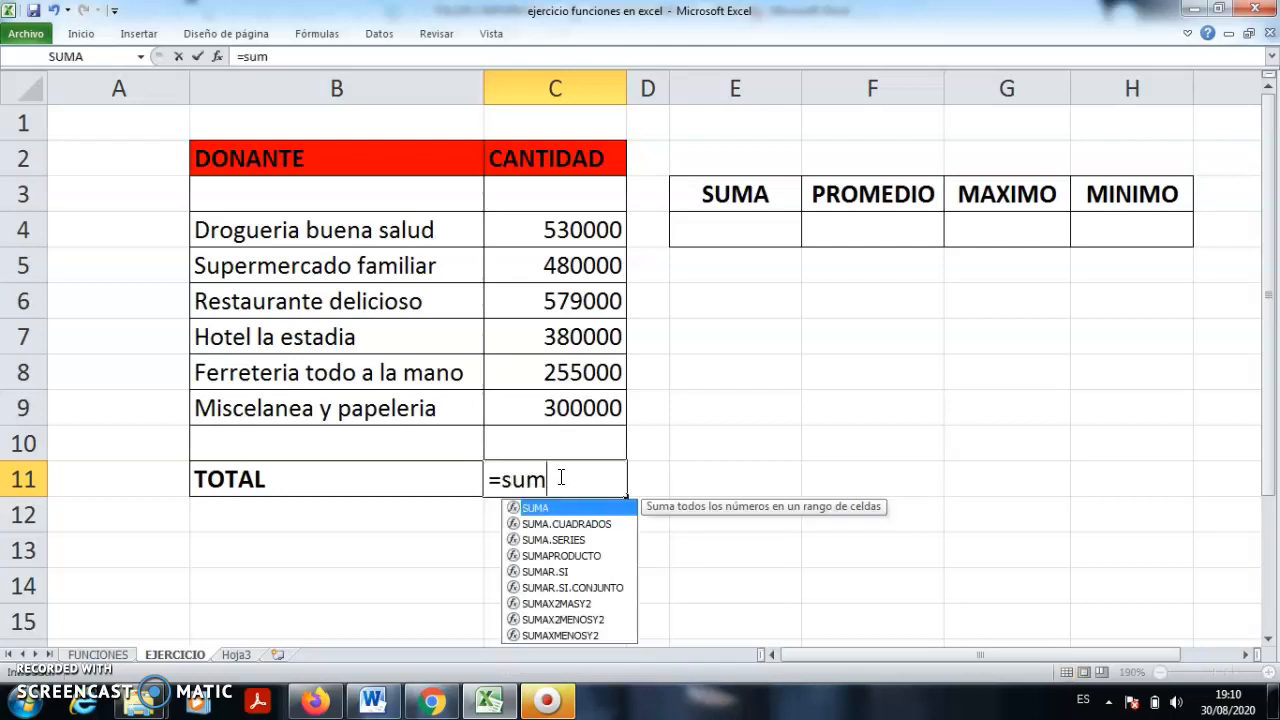
text(a()
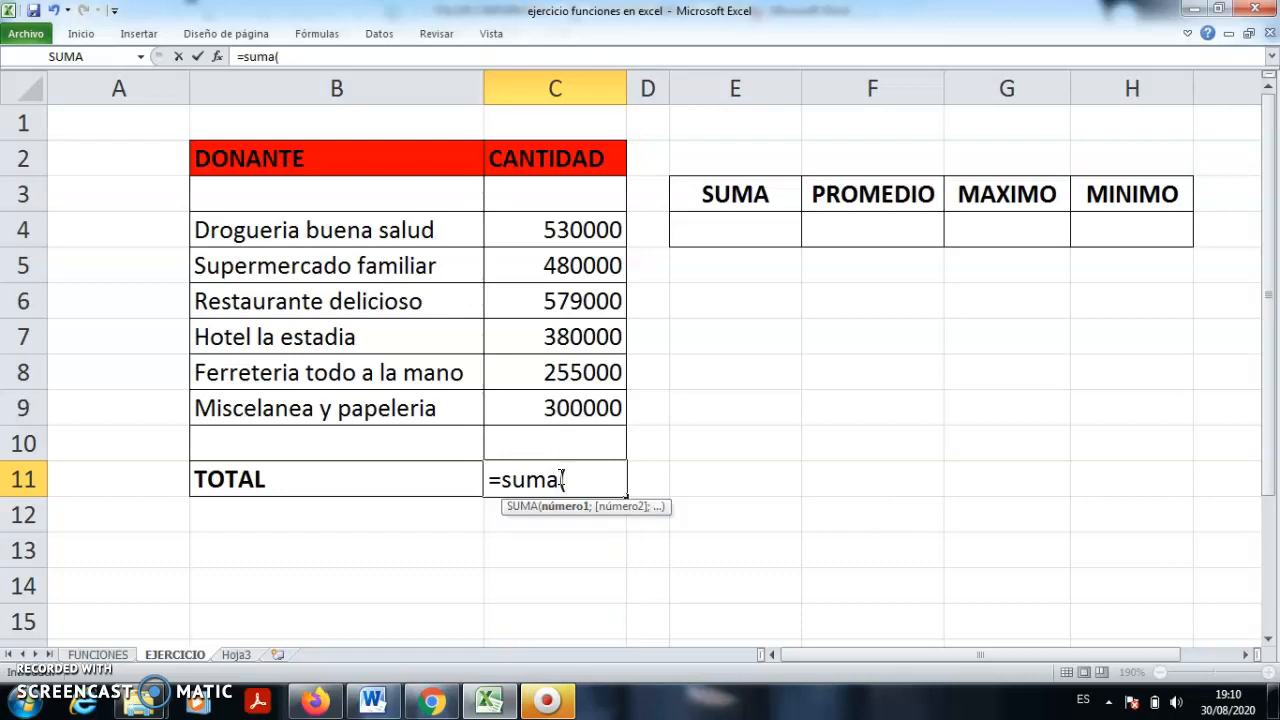
drag(563, 225, 577, 404)
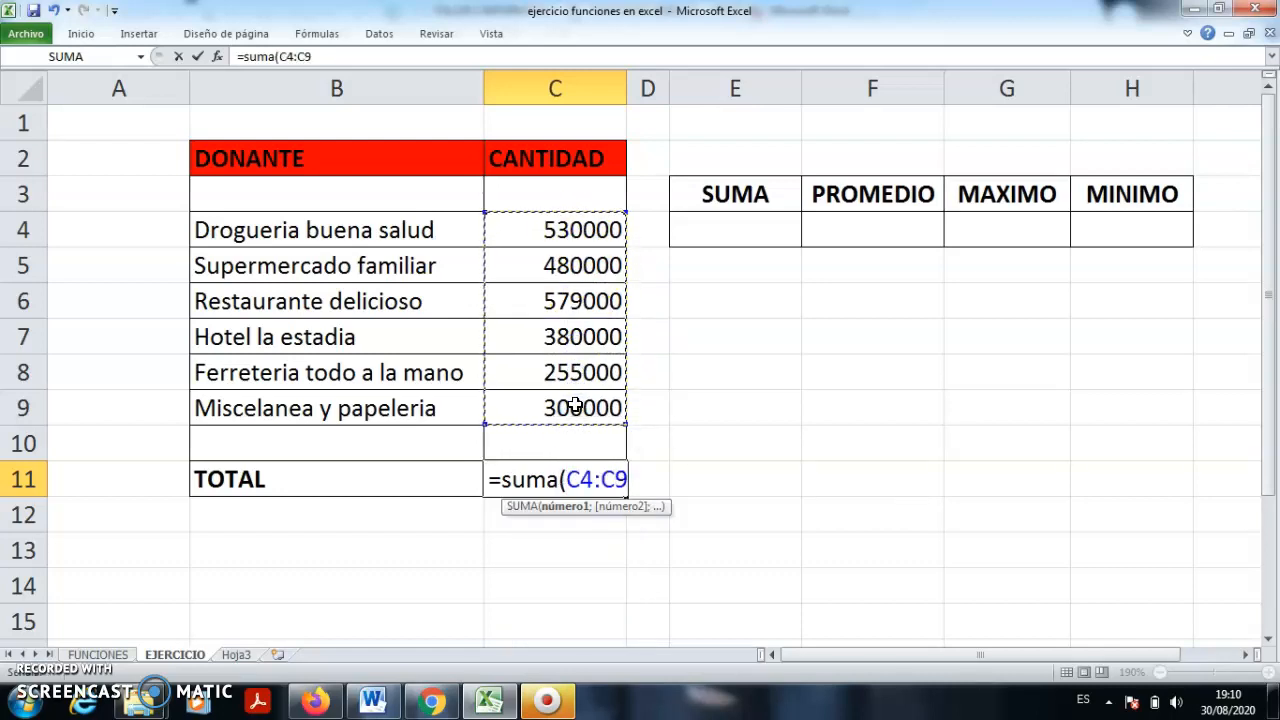
text())
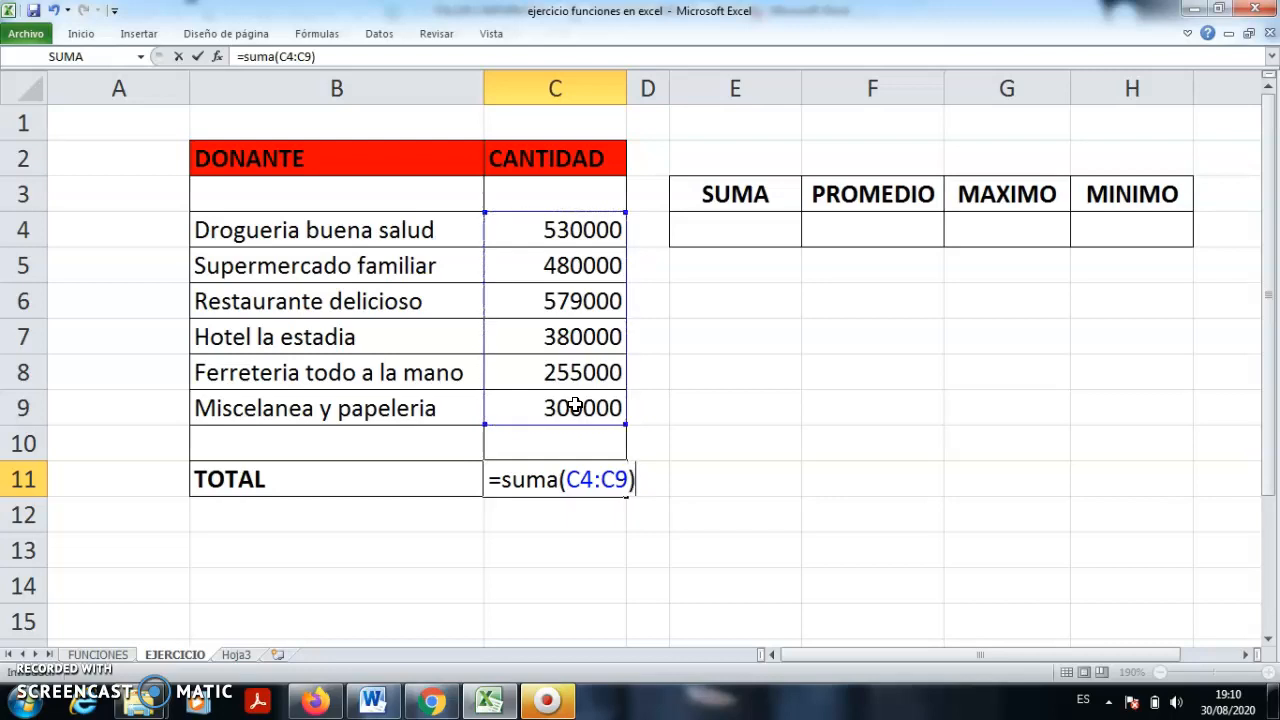
key(Return)
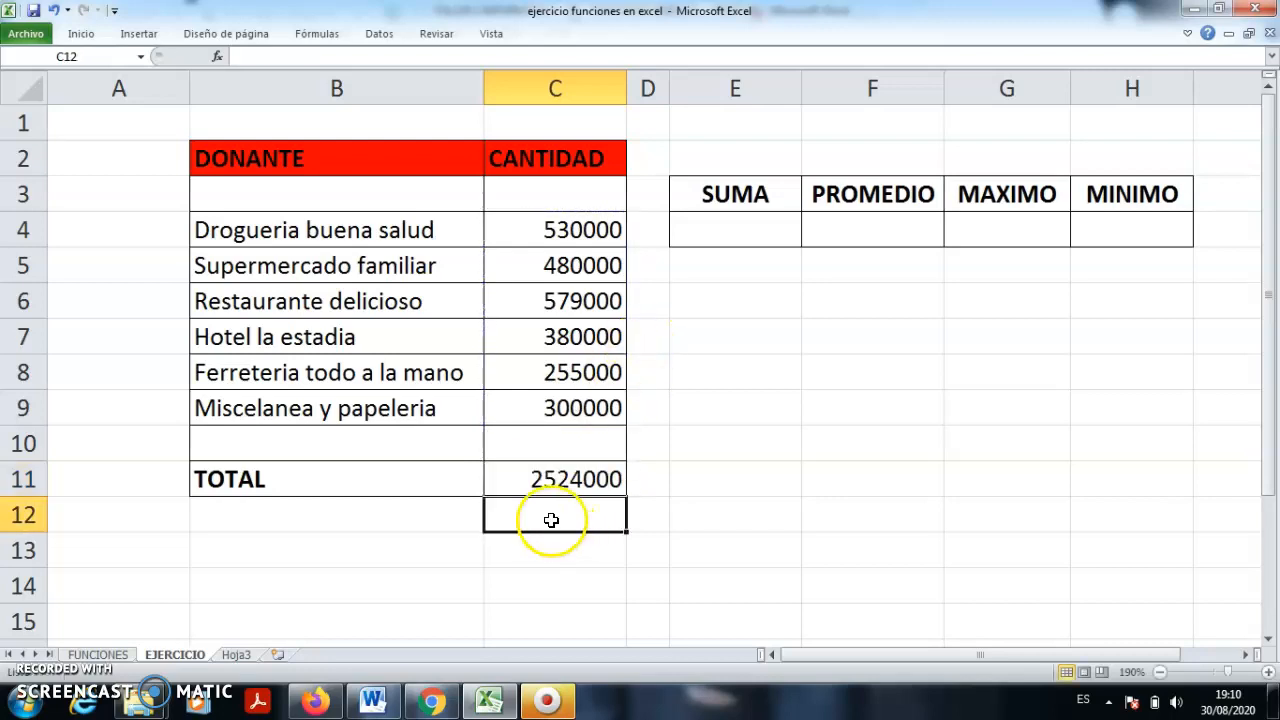
click(557, 478)
double_click(557, 478)
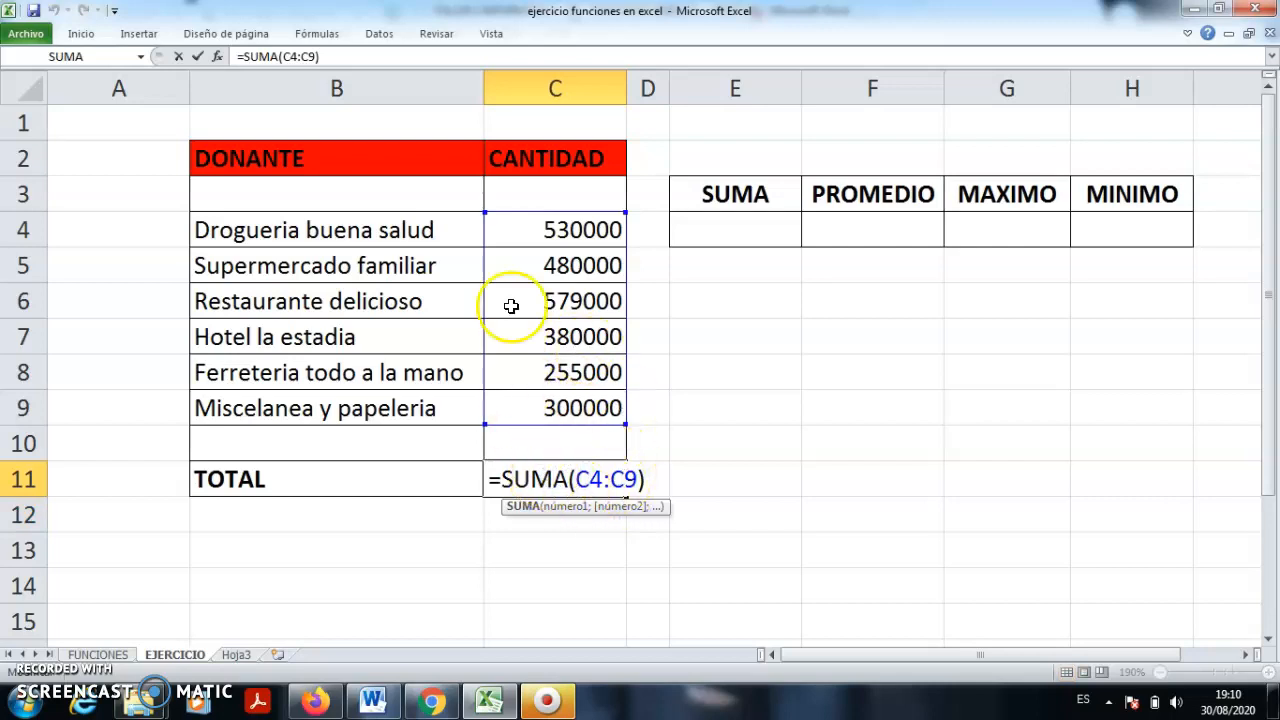
drag(488, 289, 484, 291)
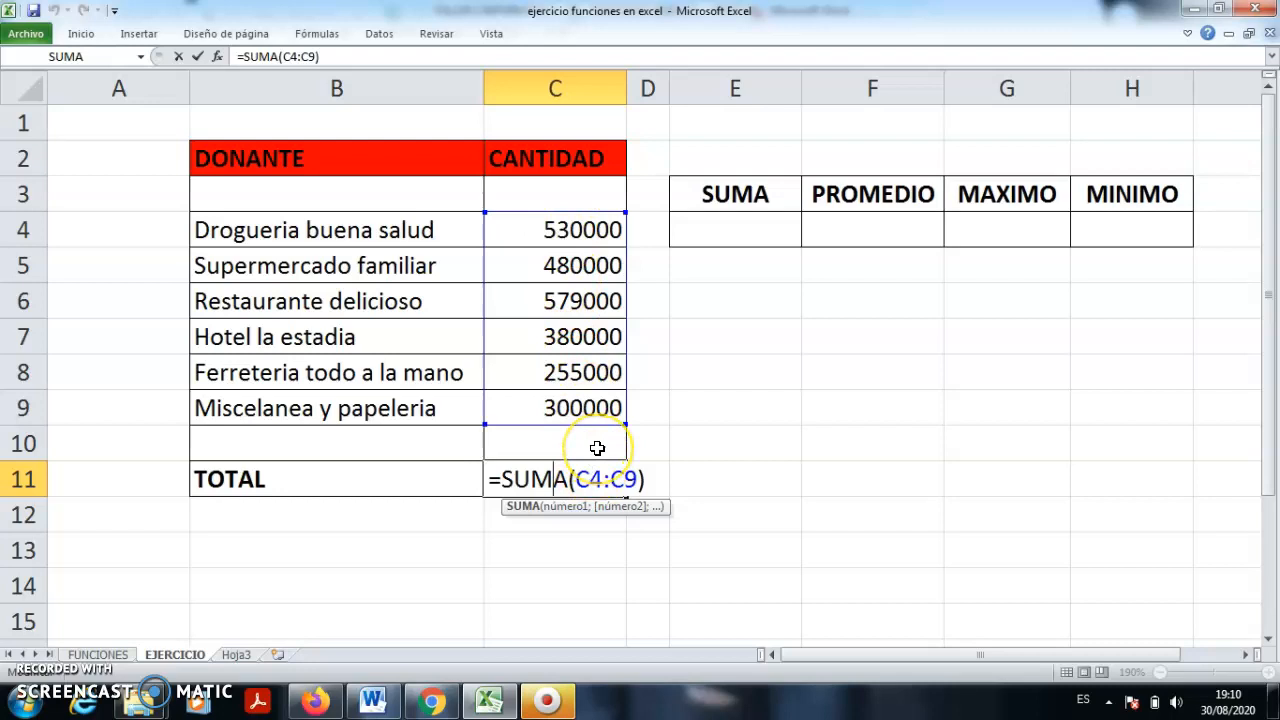
key(Return)
click(373, 700)
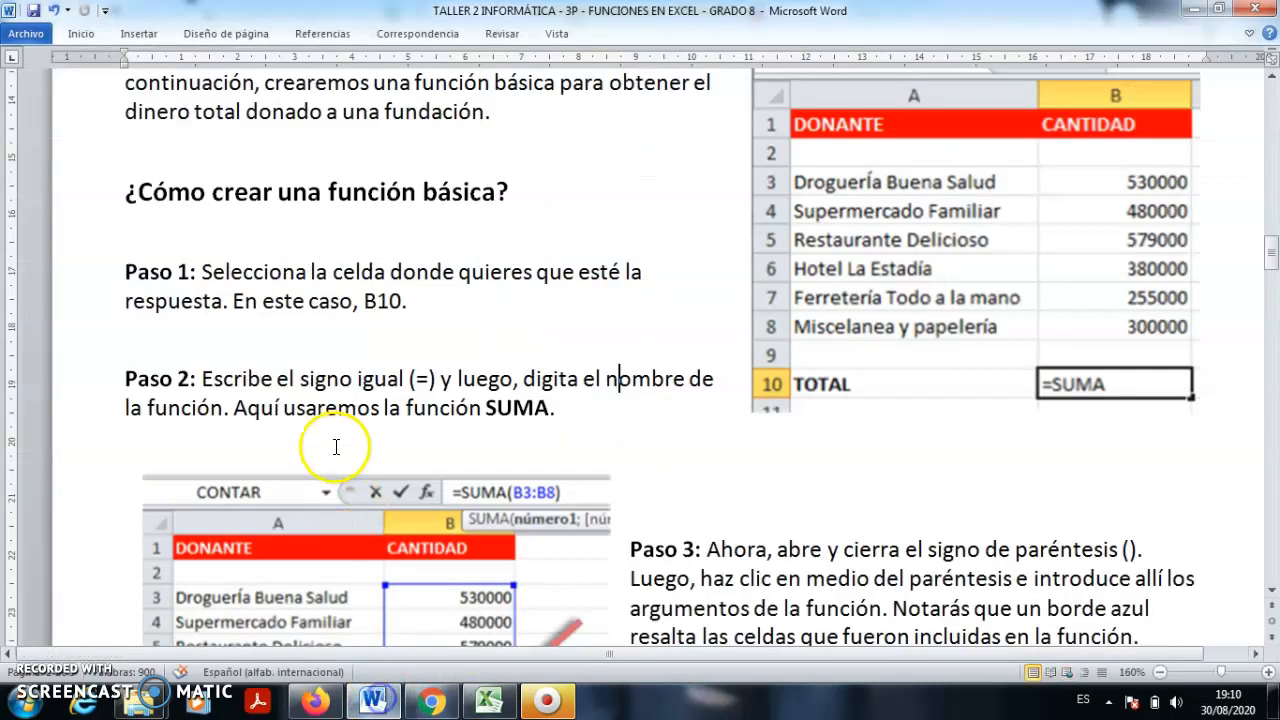
- Read the Word guide from Paso 3 through Paso 4 and the Autosuma section, then switch back to Excel
scroll(600, 430, down, 5)
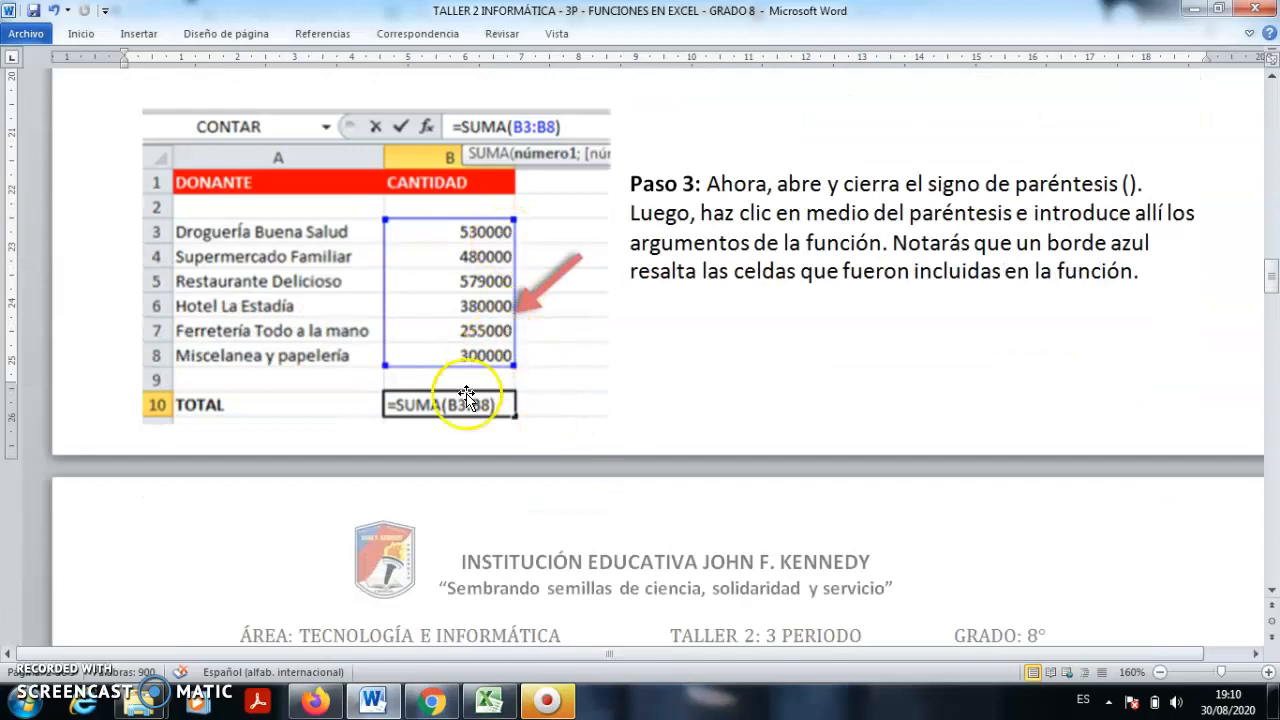
scroll(640, 390, down, 2)
scroll(670, 330, down, 1)
scroll(674, 366, up, 2)
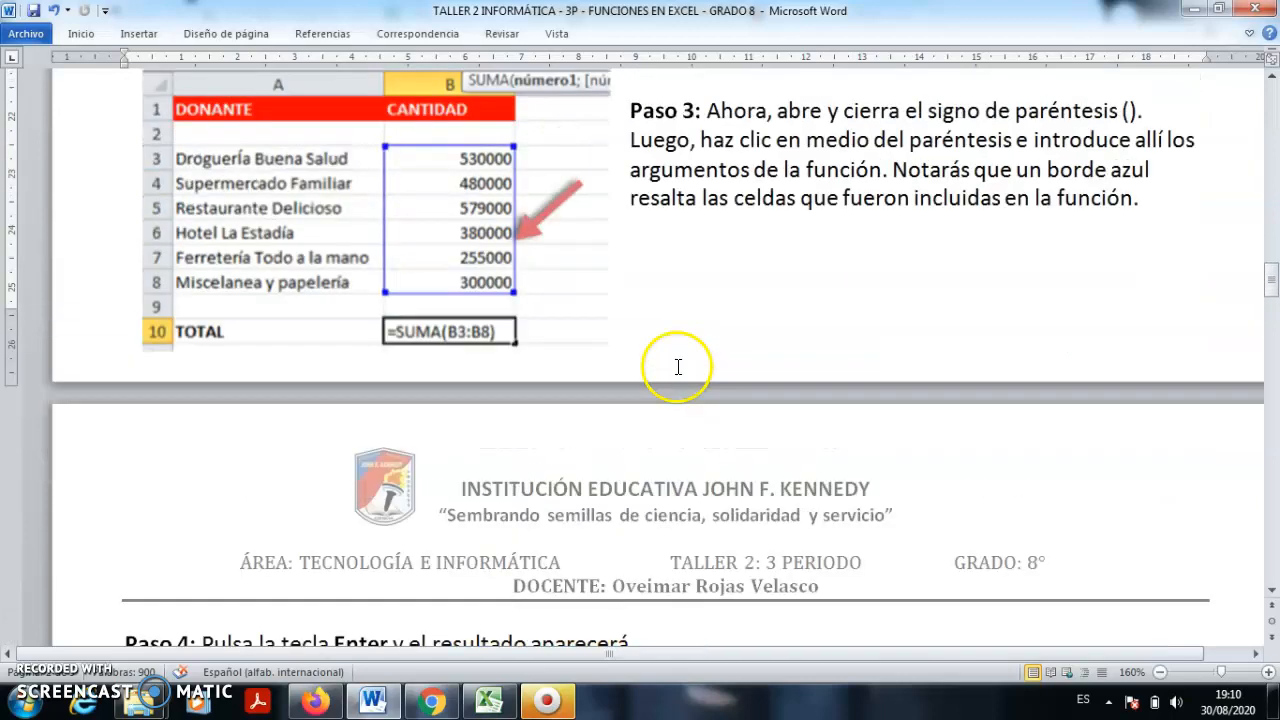
scroll(737, 321, up, 5)
scroll(638, 459, down, 3)
scroll(638, 457, down, 2)
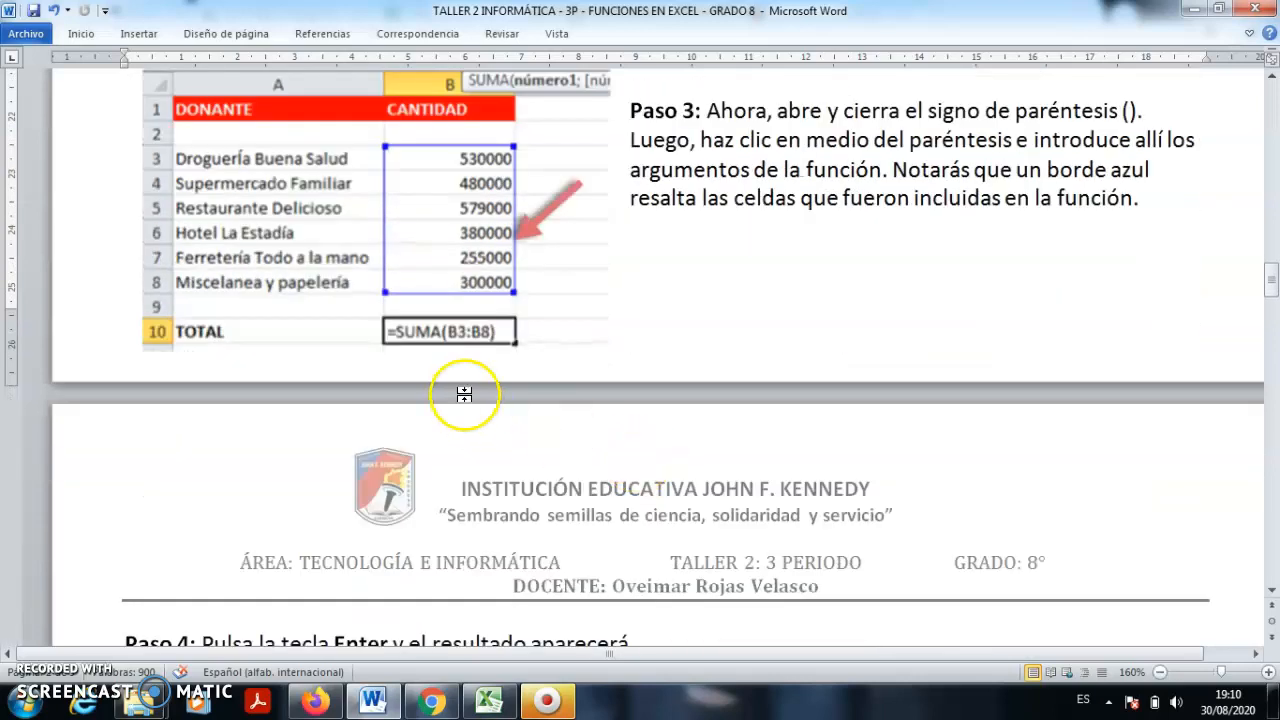
click(708, 329)
scroll(708, 329, down, 7)
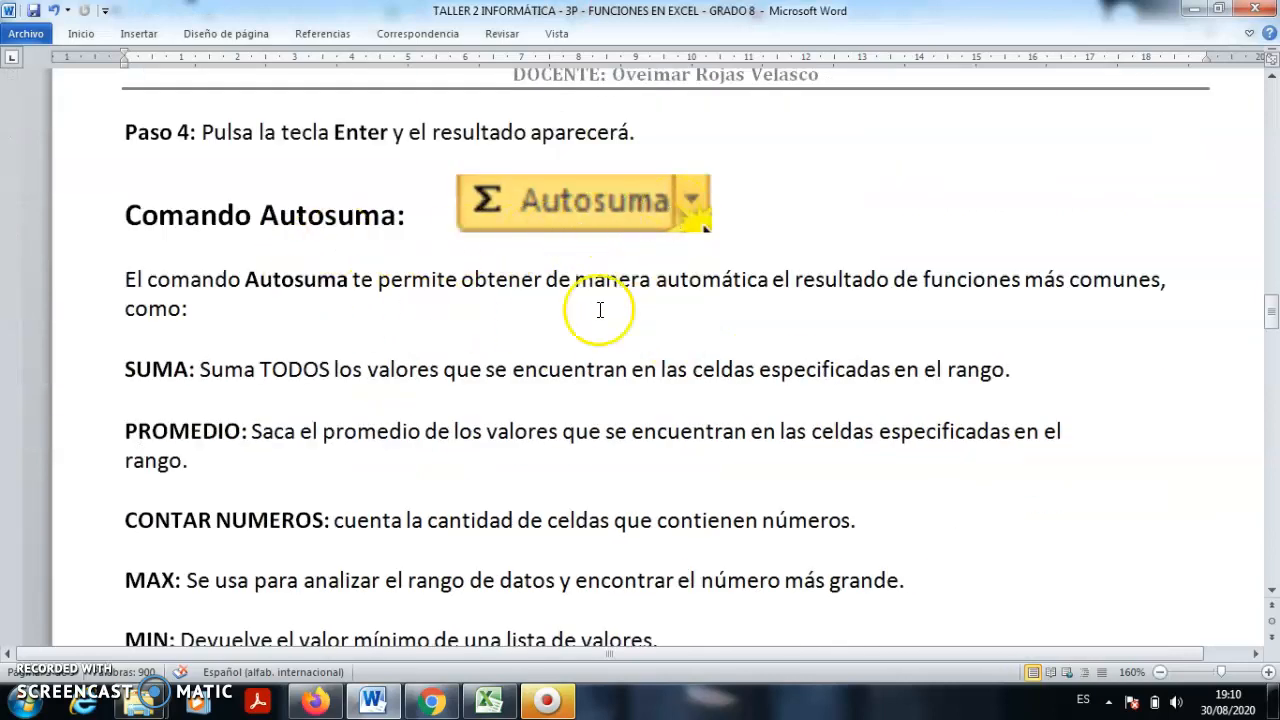
click(489, 708)
click(787, 436)
- Pin the Excel ribbon open and select the TOTAL cell C11
click(572, 481)
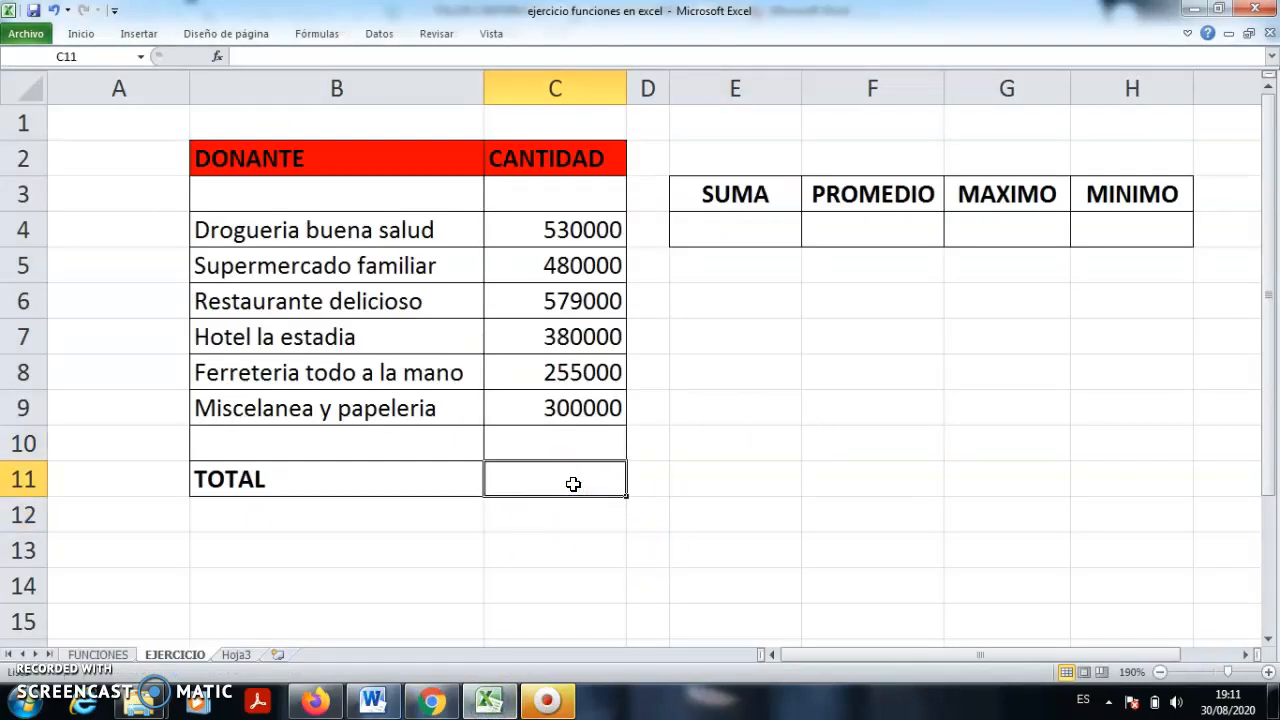
click(1187, 35)
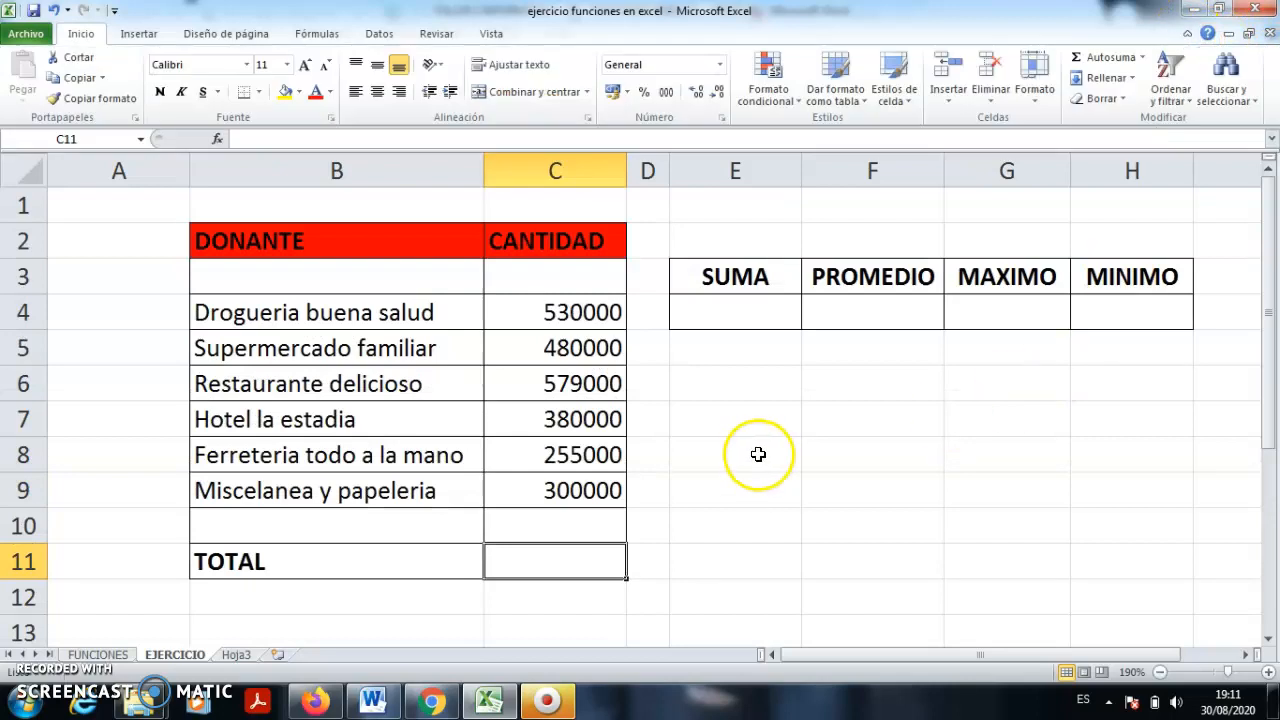
click(872, 583)
drag(575, 305, 571, 490)
click(852, 513)
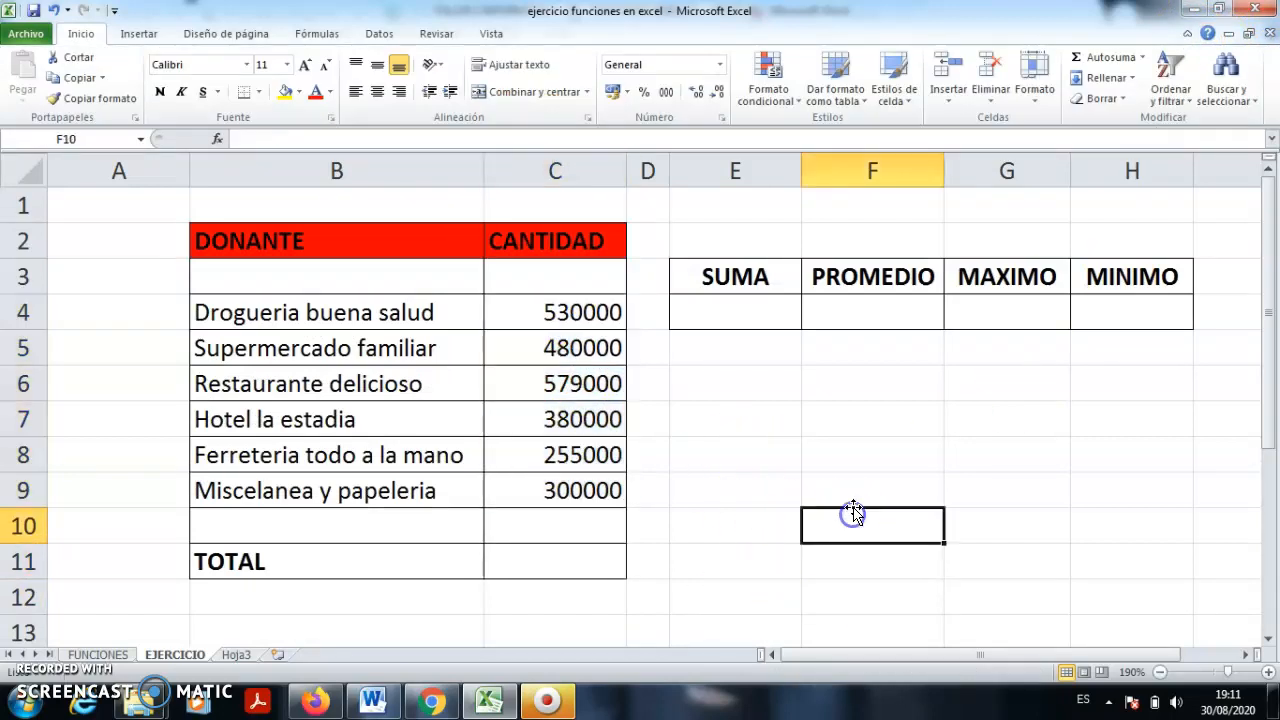
click(550, 560)
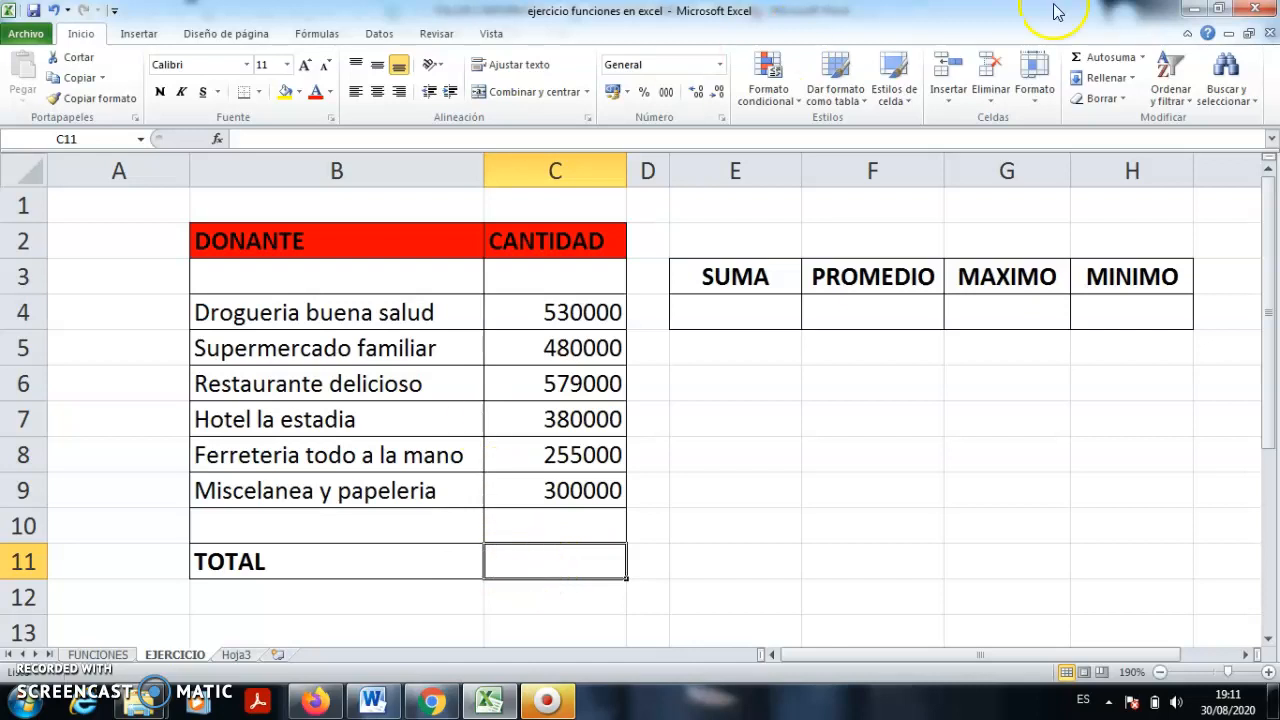
- Fill C11 with Autosuma's =SUMA(C4:C10), giving 2524000, then select E4 under SUMA
click(1143, 58)
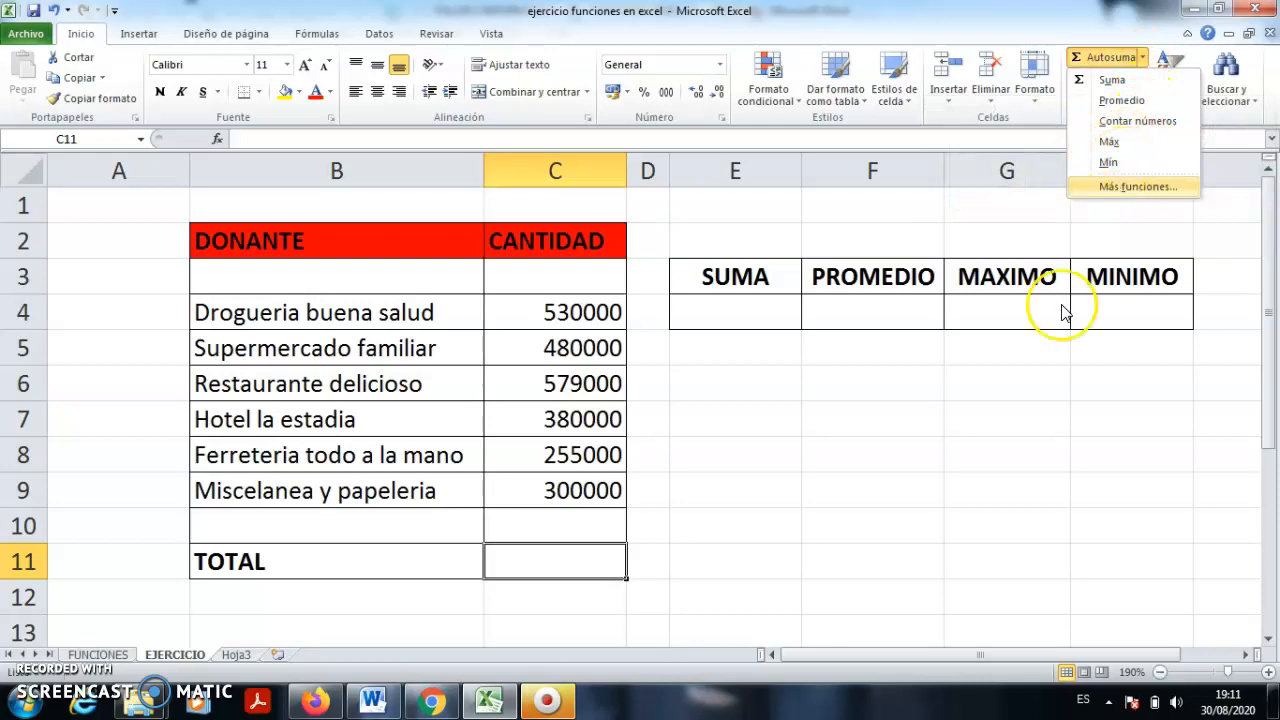
click(735, 597)
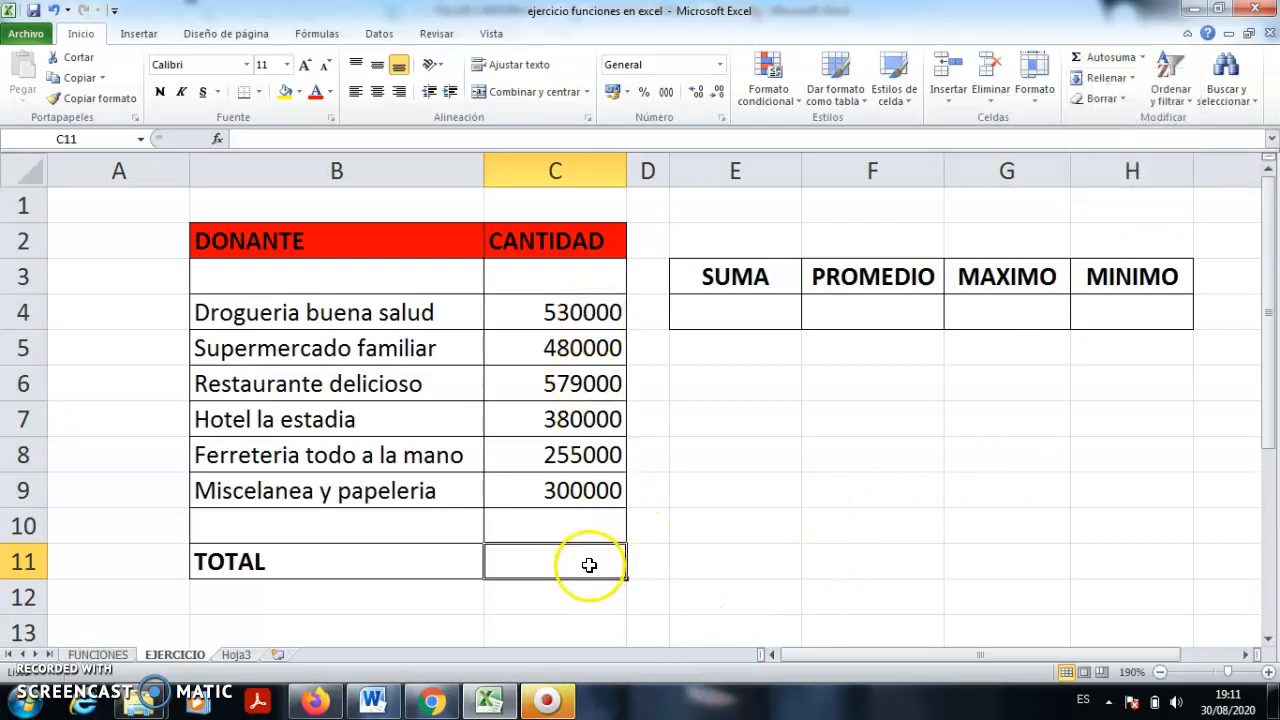
click(691, 557)
click(588, 565)
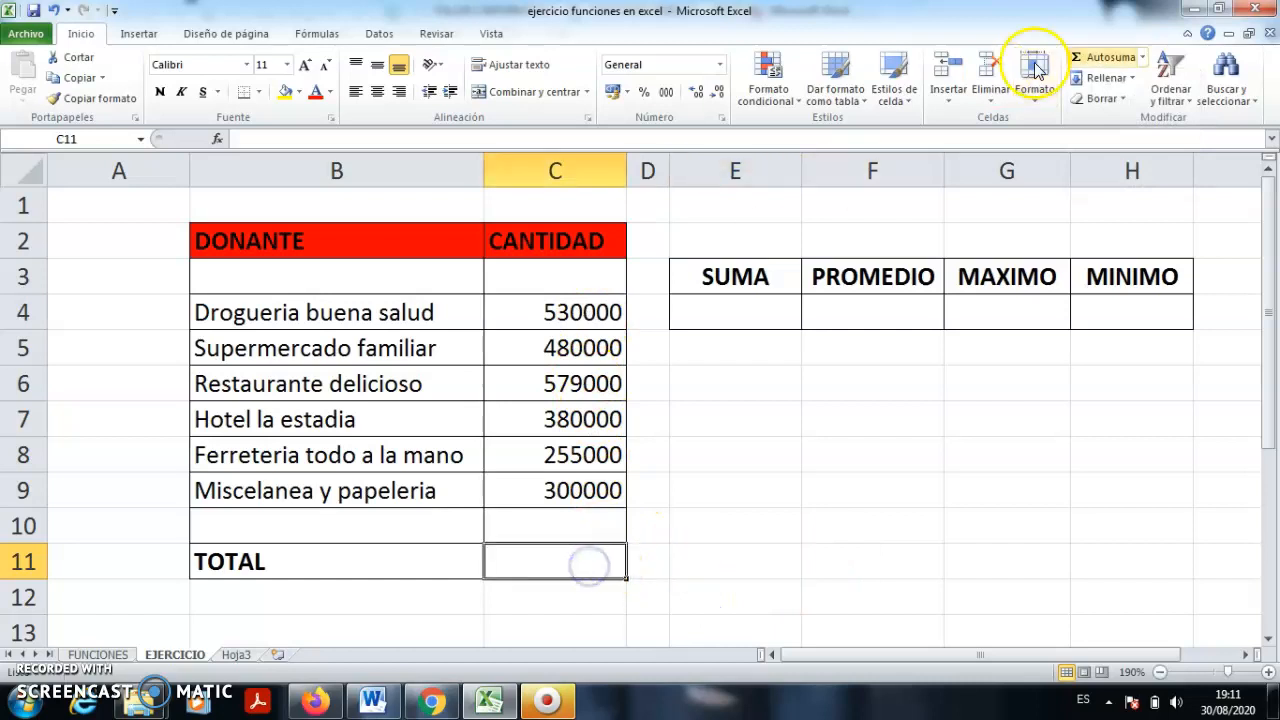
click(1142, 57)
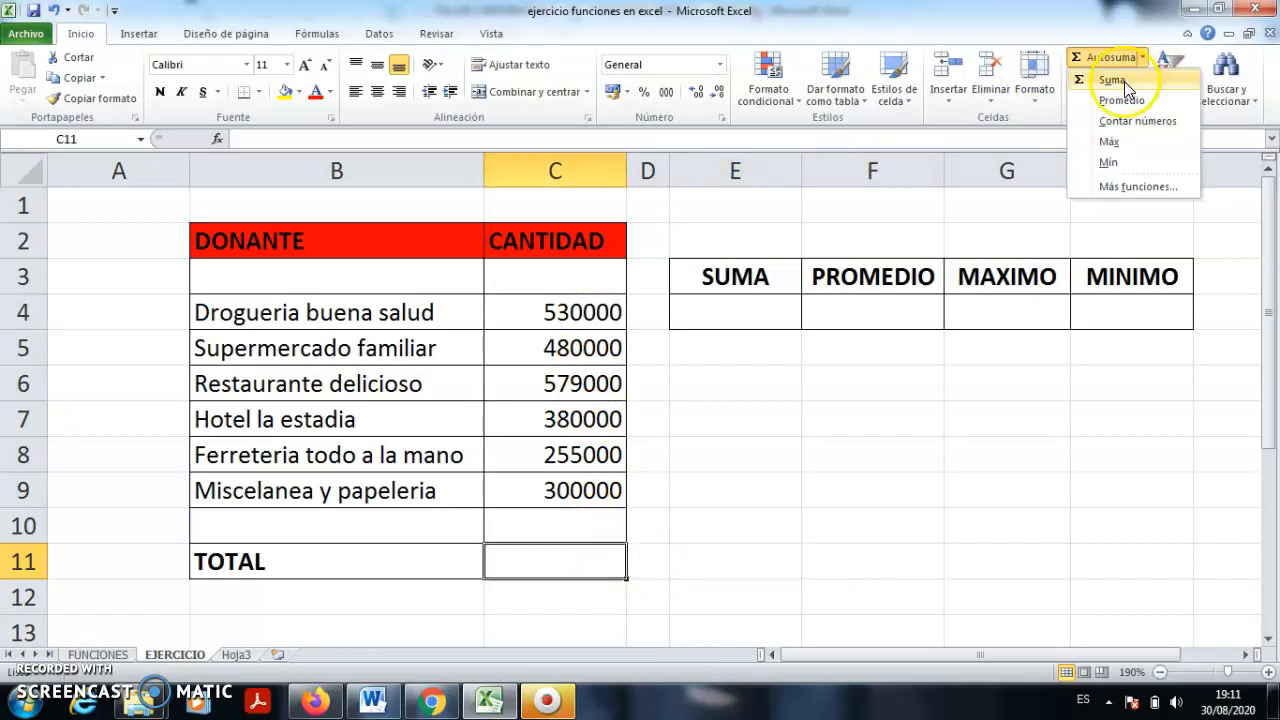
click(1112, 80)
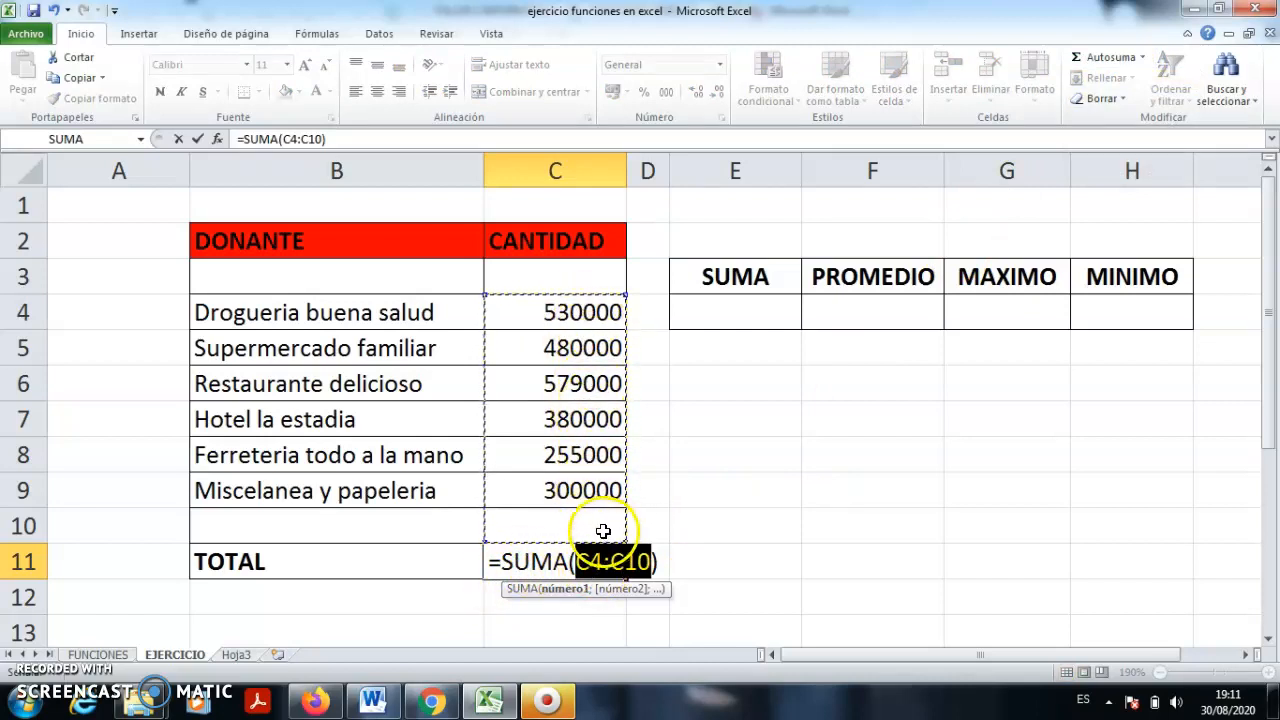
key(Return)
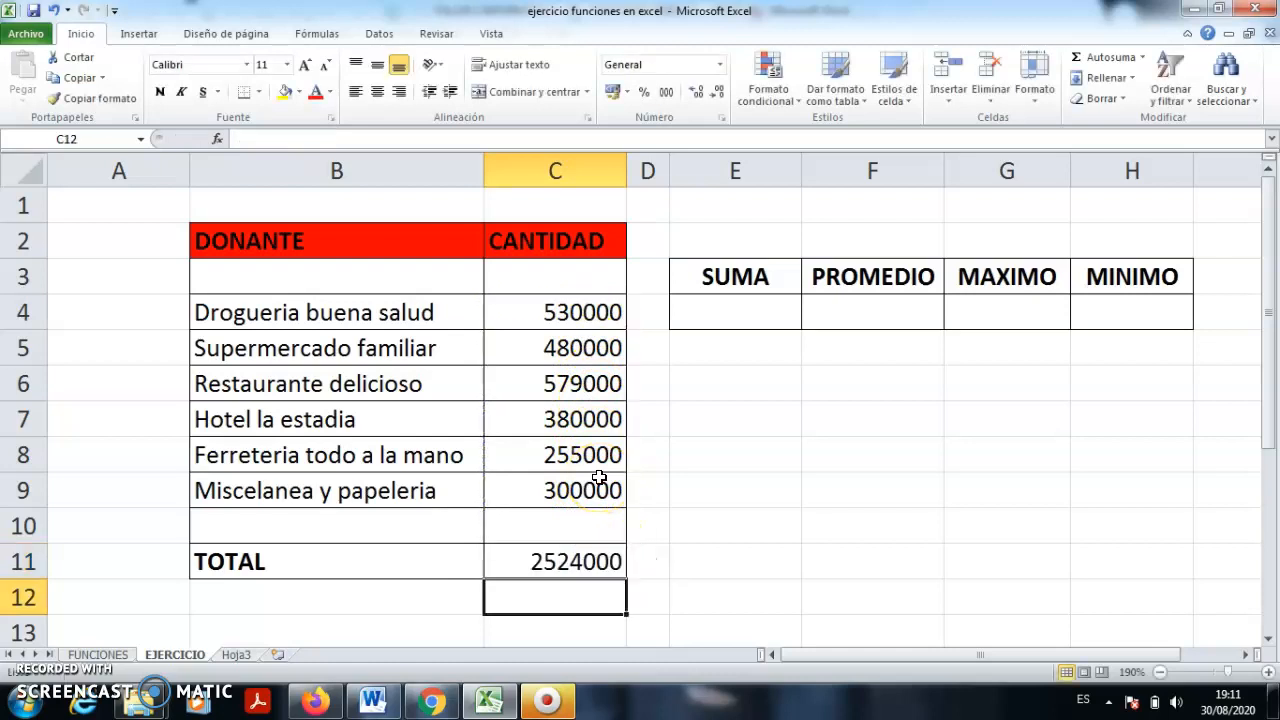
double_click(557, 562)
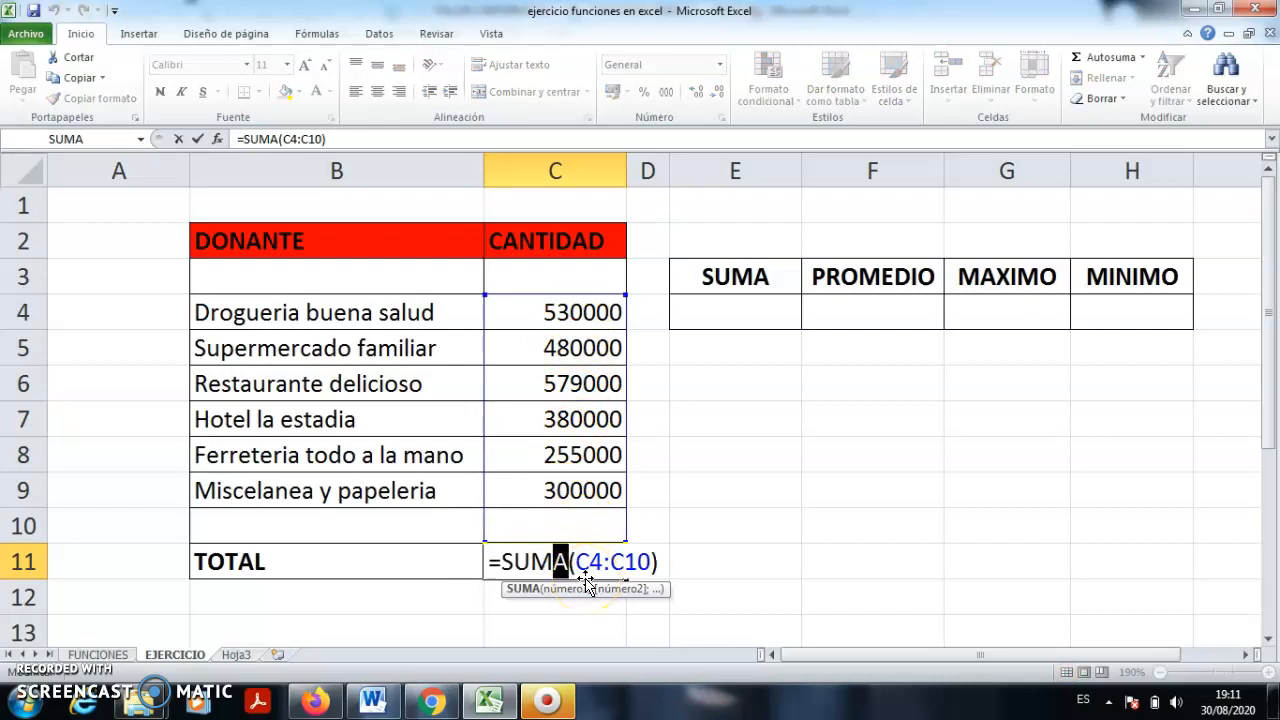
key(Return)
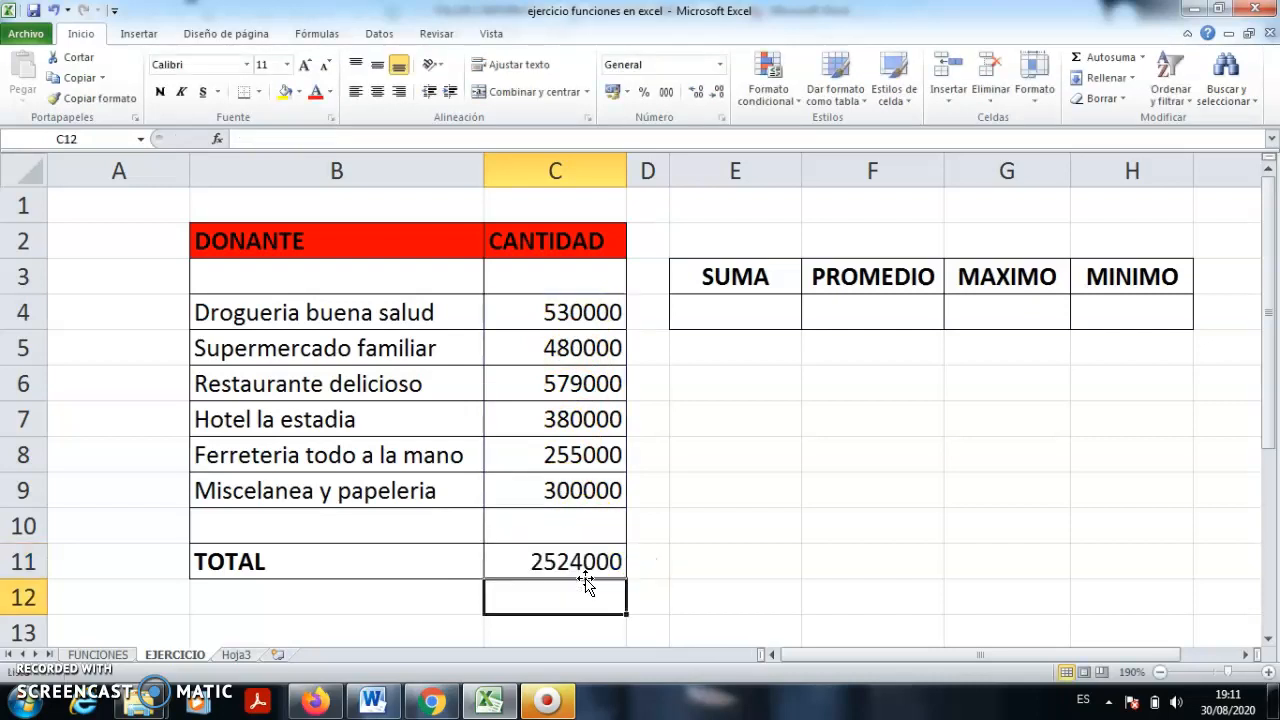
click(686, 482)
click(750, 315)
double_click(750, 315)
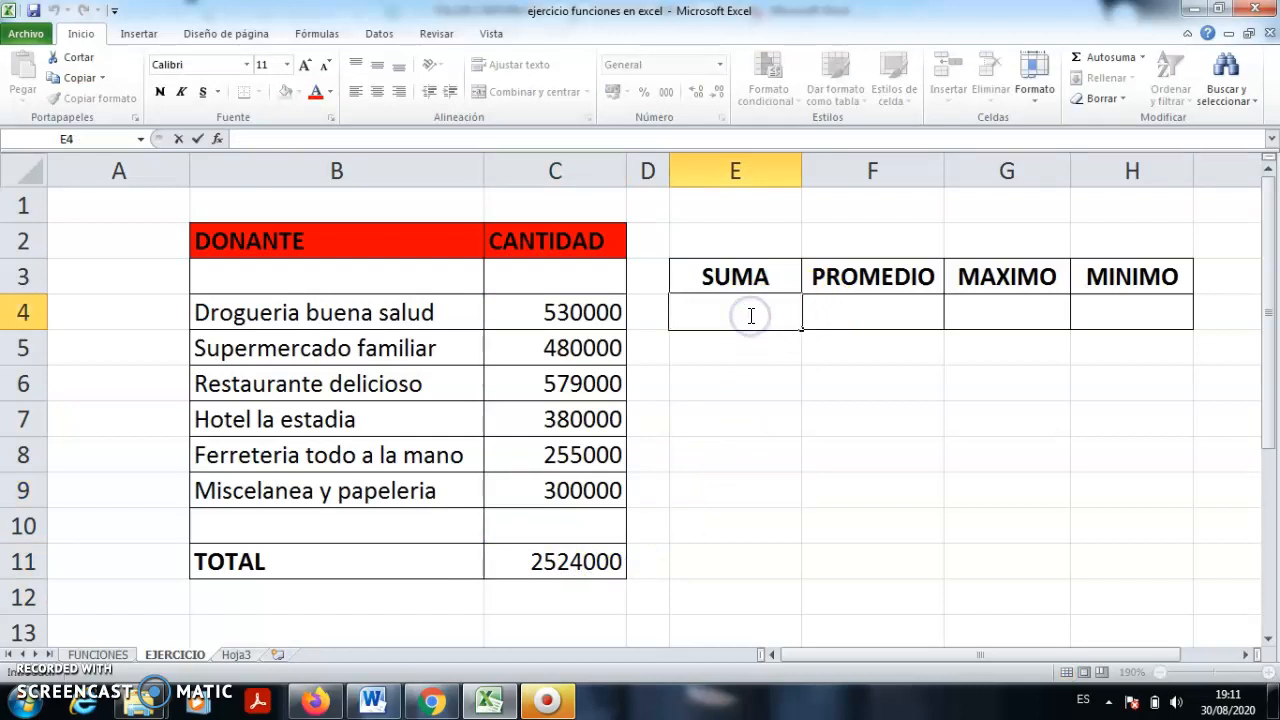
- Start an Autosuma sum in E4, then abandon it and reselect E4
click(1142, 57)
click(1129, 82)
click(749, 317)
click(749, 317)
click(781, 366)
click(760, 305)
- Enter =SUMA(C4:C9) in E4, replacing the suggested C4:D4 range, to show 2524000
click(1142, 57)
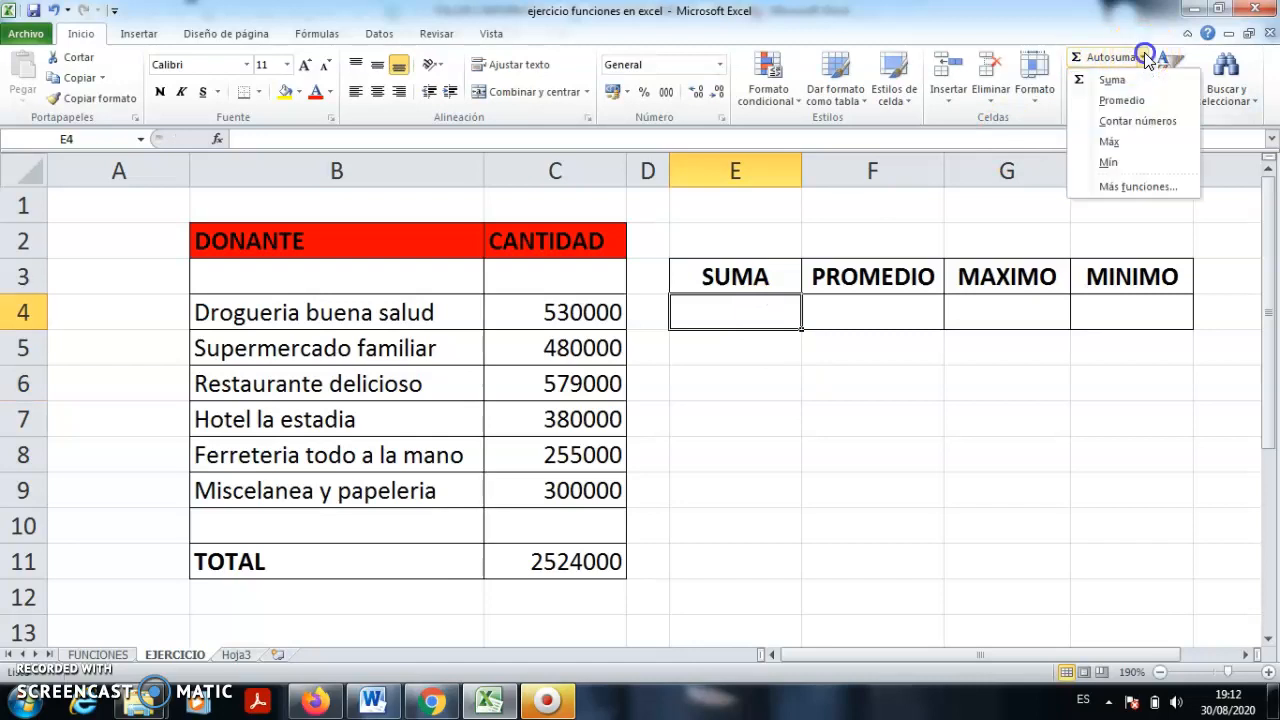
click(1120, 81)
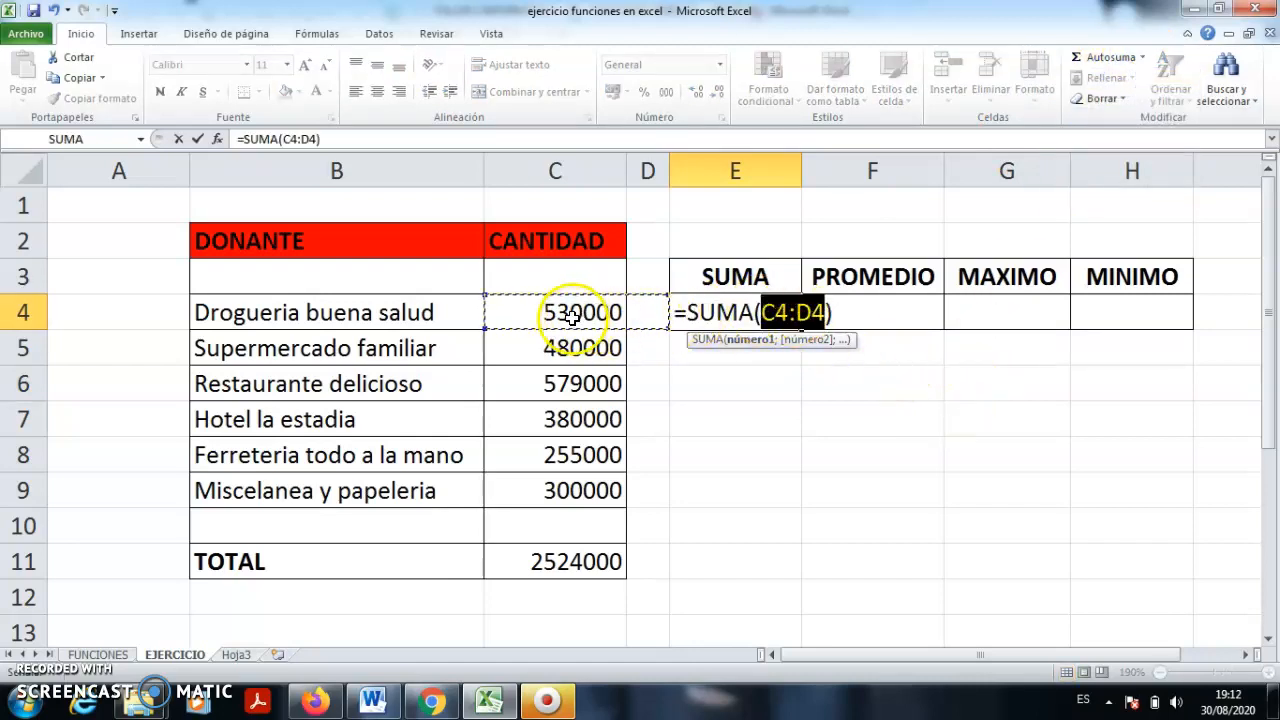
click(826, 315)
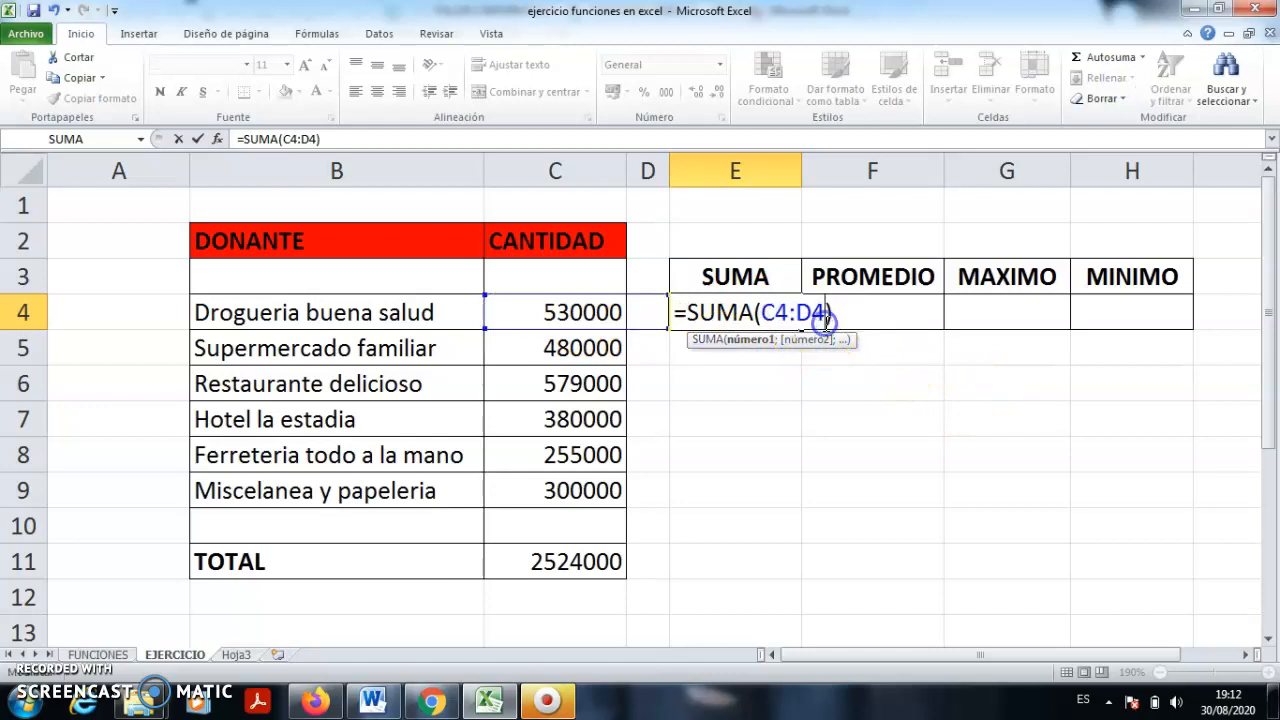
key(BackSpace)
key(BackSpace)
key(BackSpace)
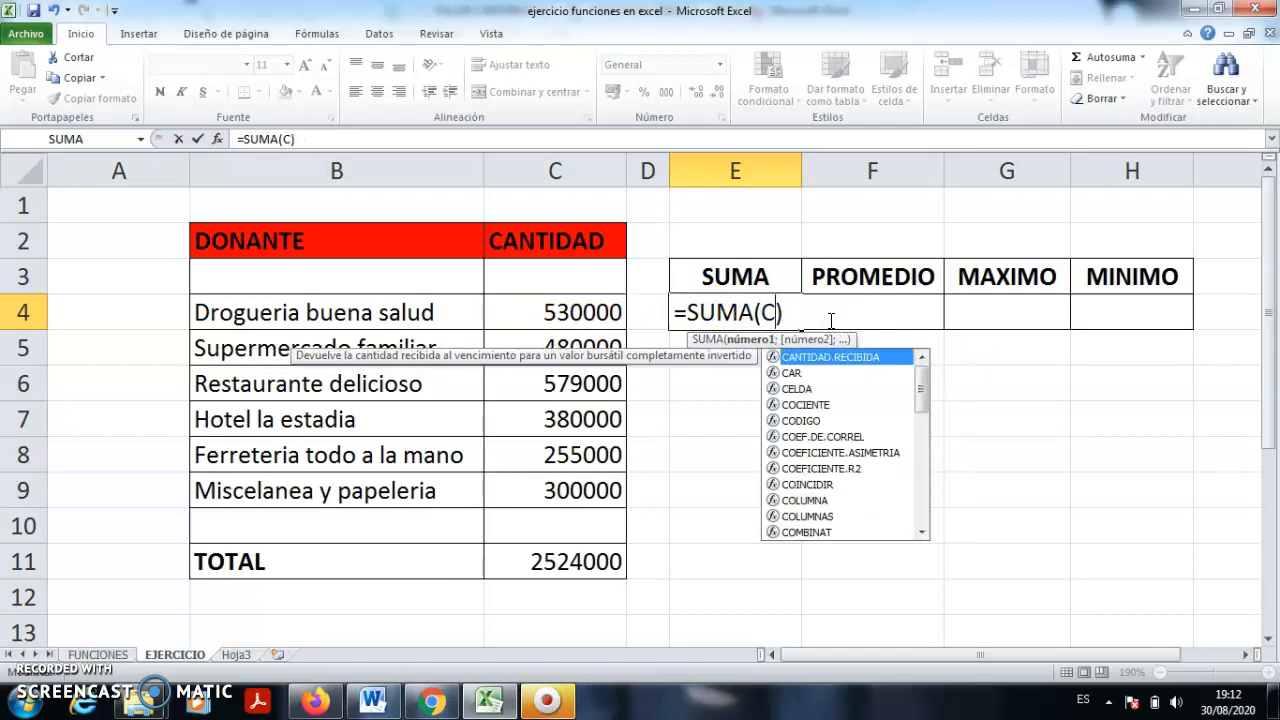
drag(586, 310, 592, 484)
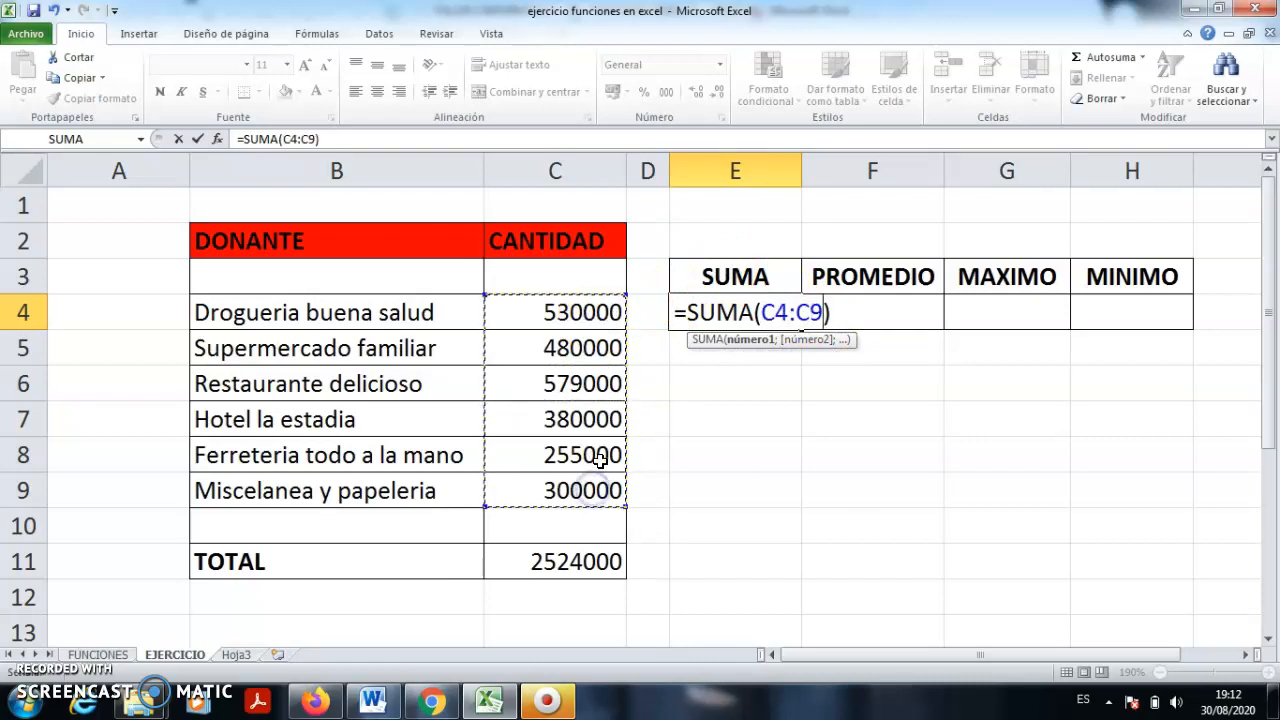
key(Return)
click(675, 605)
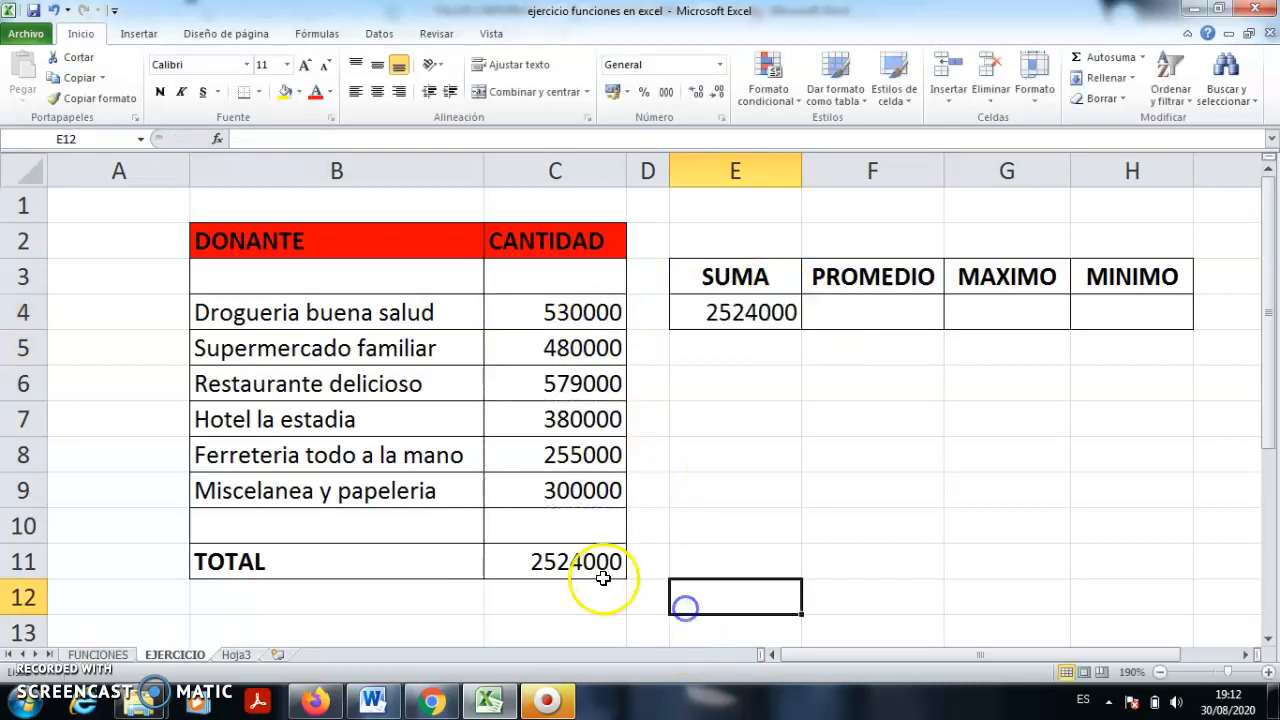
click(602, 572)
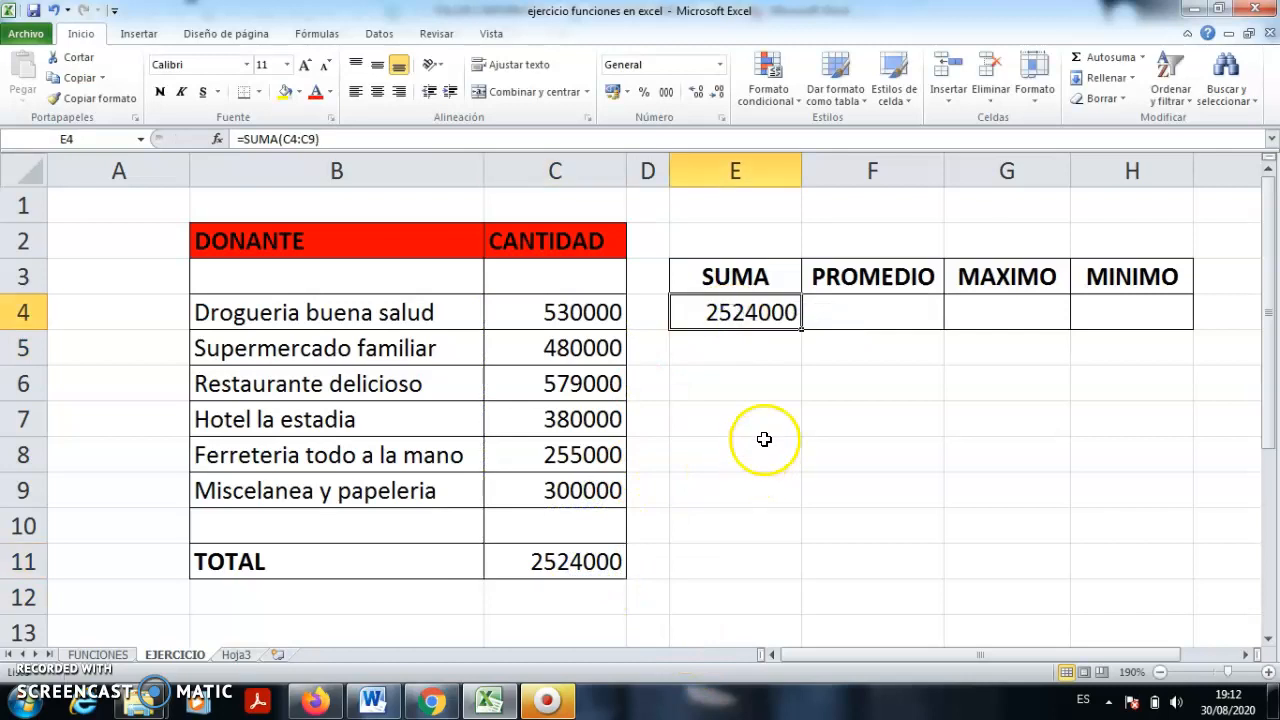
click(869, 313)
- Enter an Autosuma average of C4:C9 in F4, giving 420666,667
click(1142, 57)
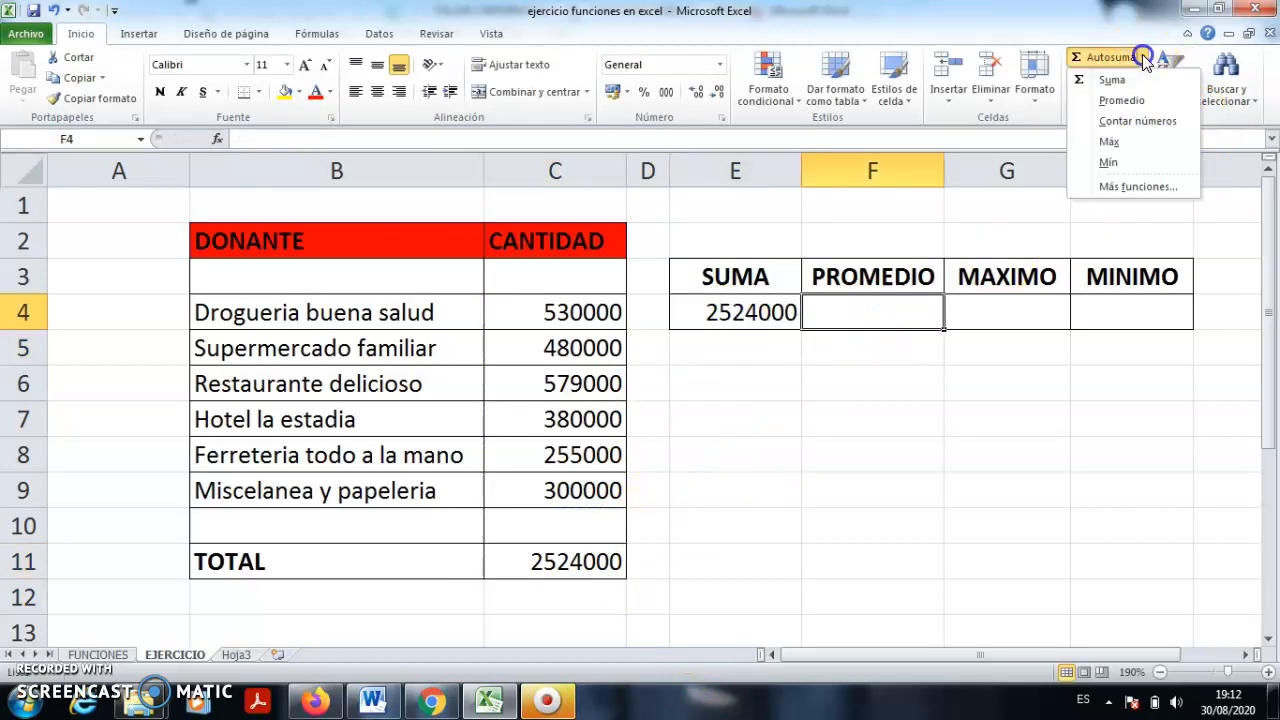
click(1135, 102)
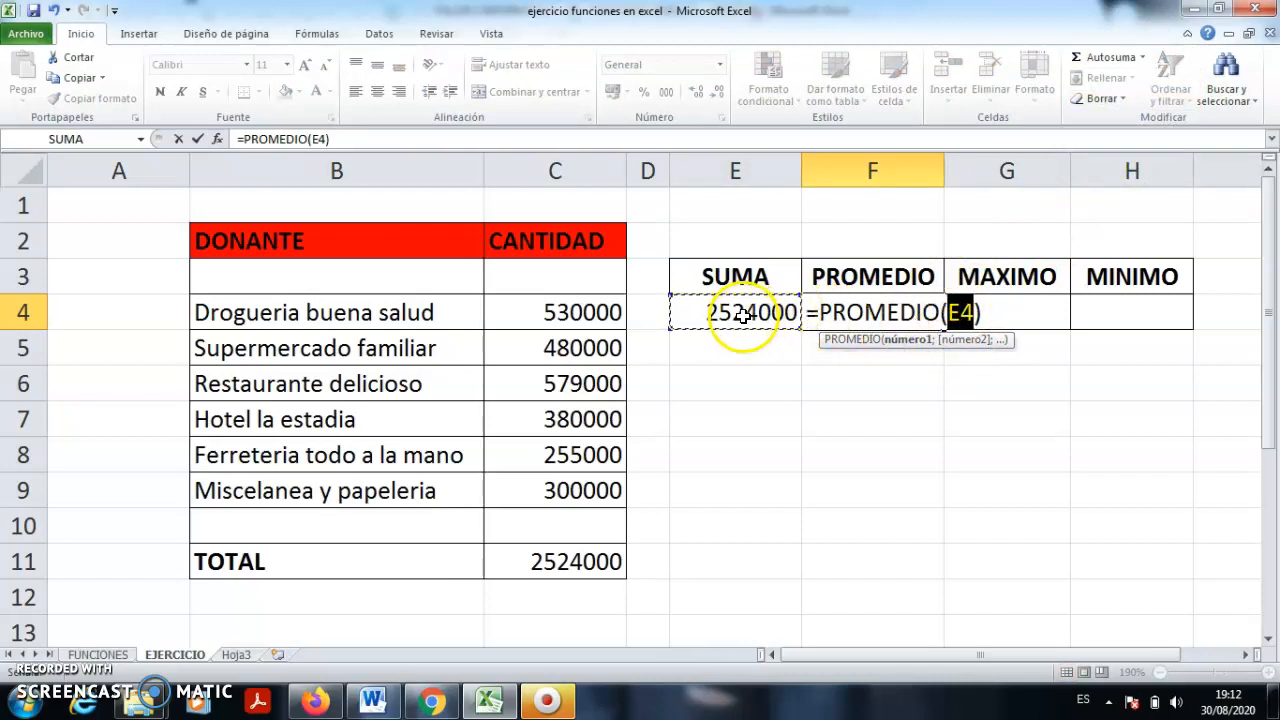
click(975, 313)
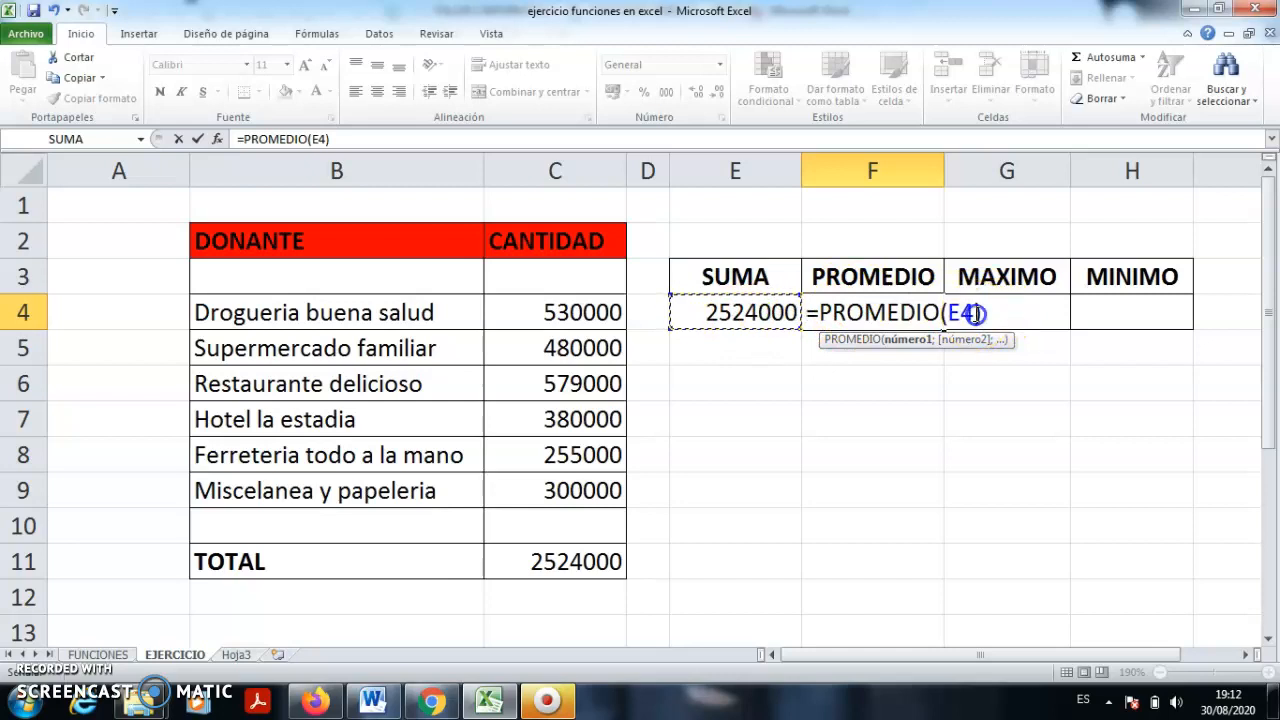
key(BackSpace)
key(BackSpace)
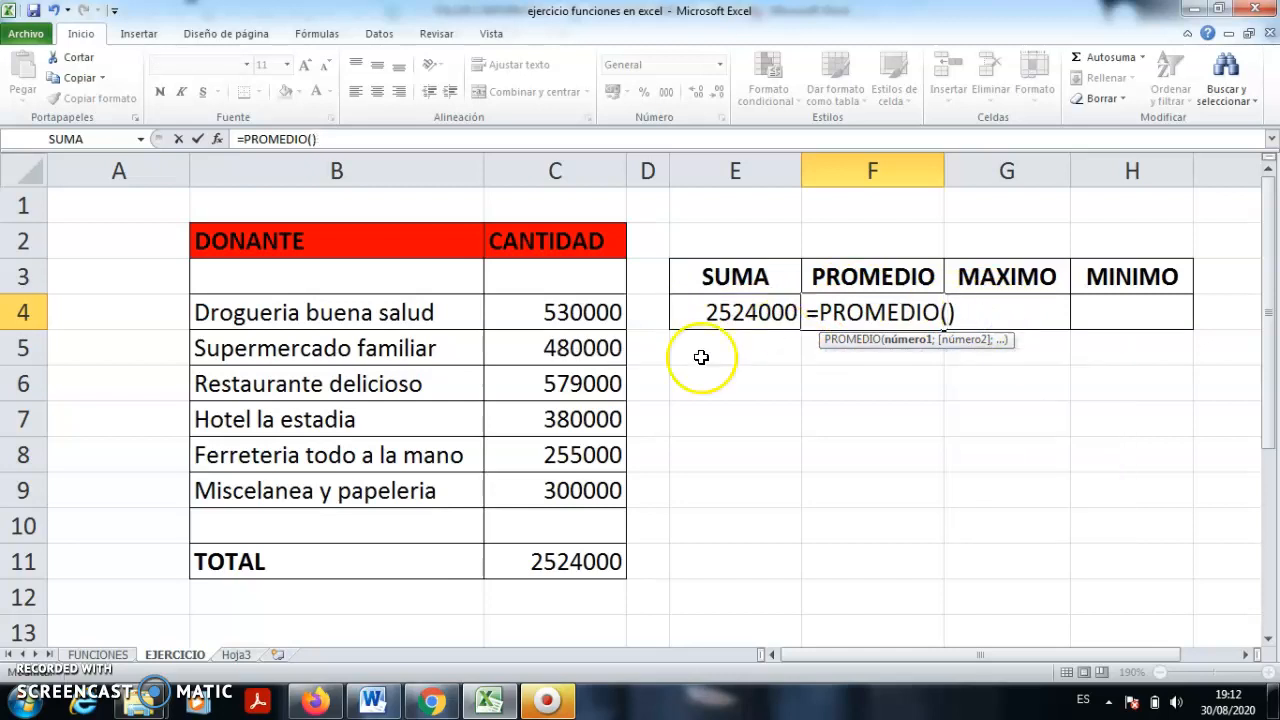
drag(578, 315, 583, 492)
key(Return)
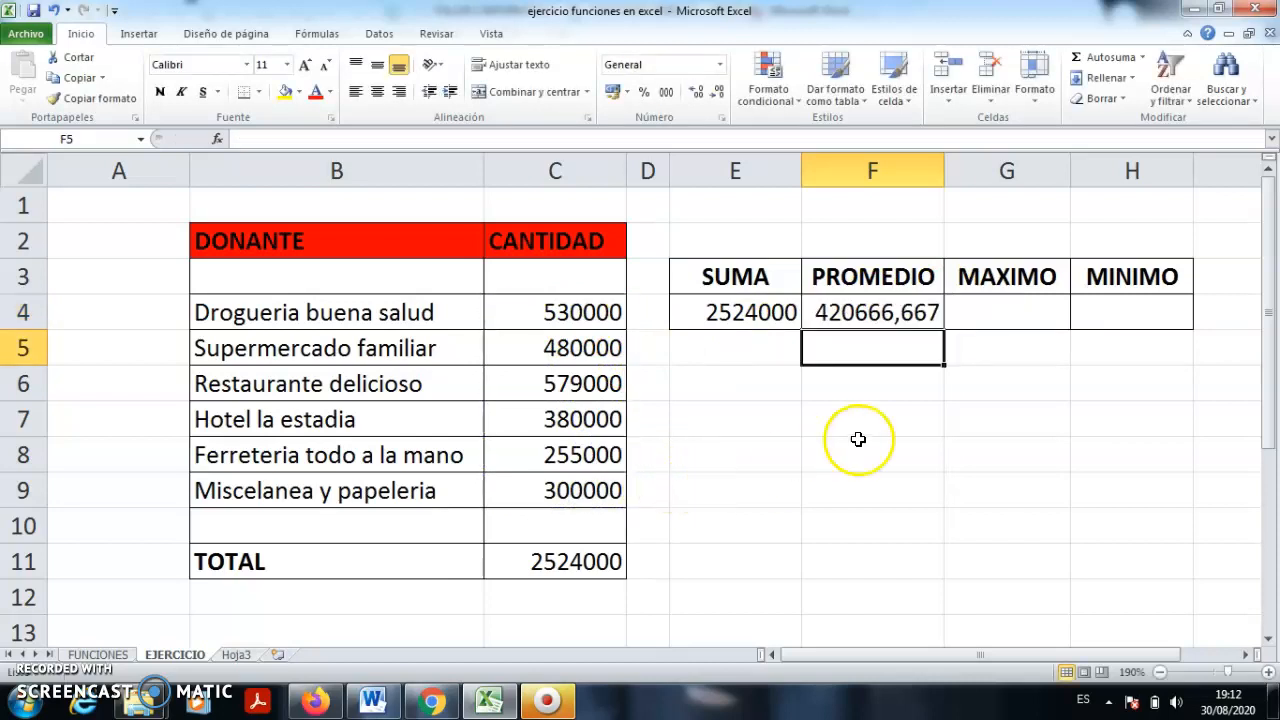
click(882, 313)
click(1012, 312)
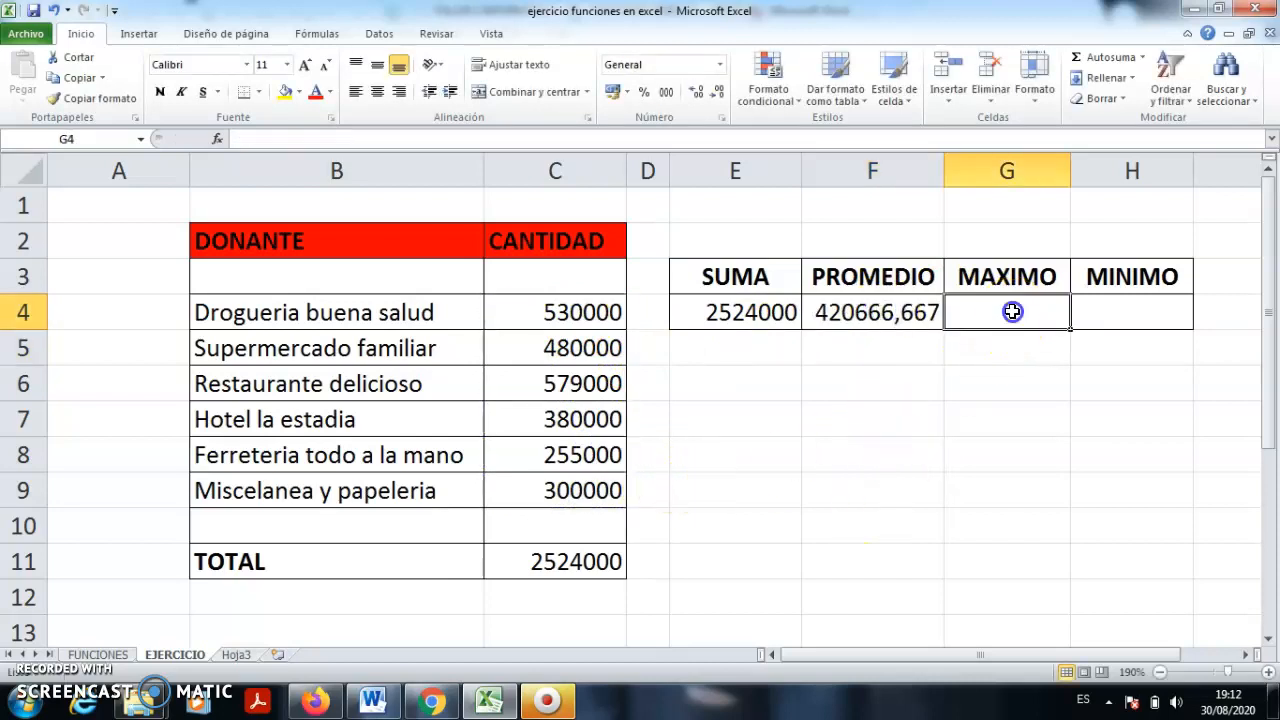
- Put the maximum of C4:C9 in G4, replacing E4:F4 and dismissing the error, giving 579000
click(1142, 57)
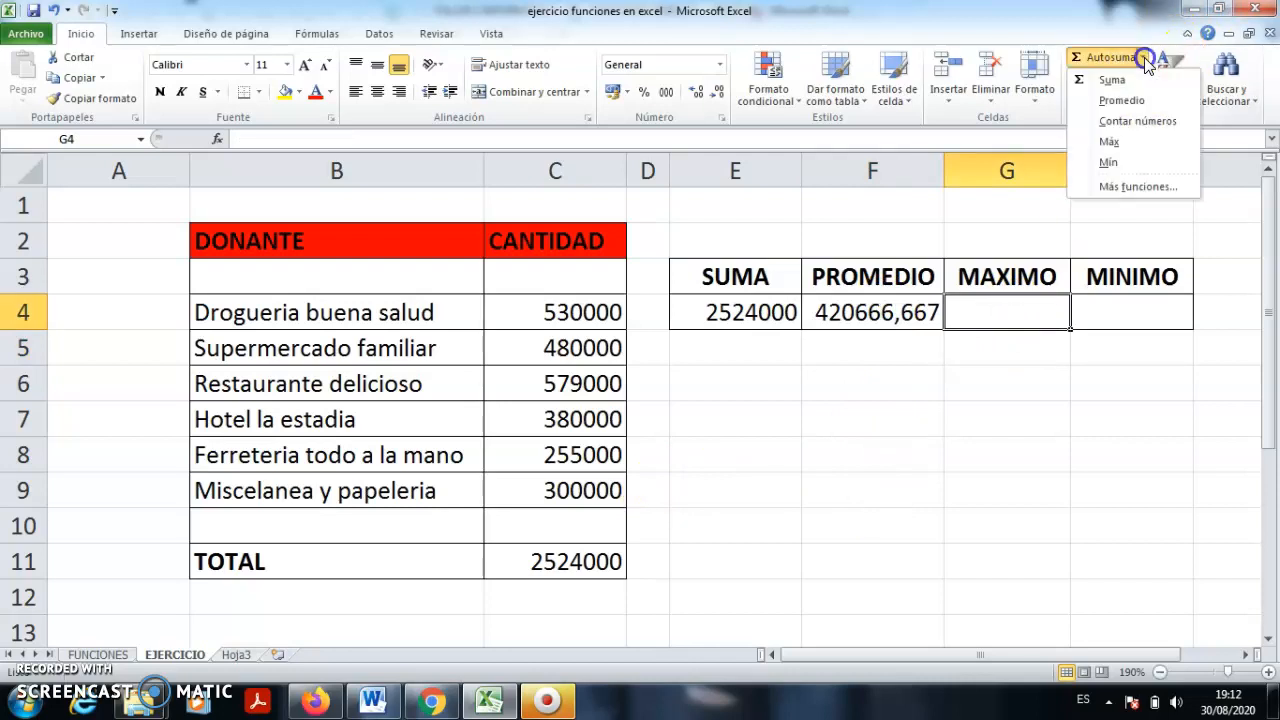
click(1110, 141)
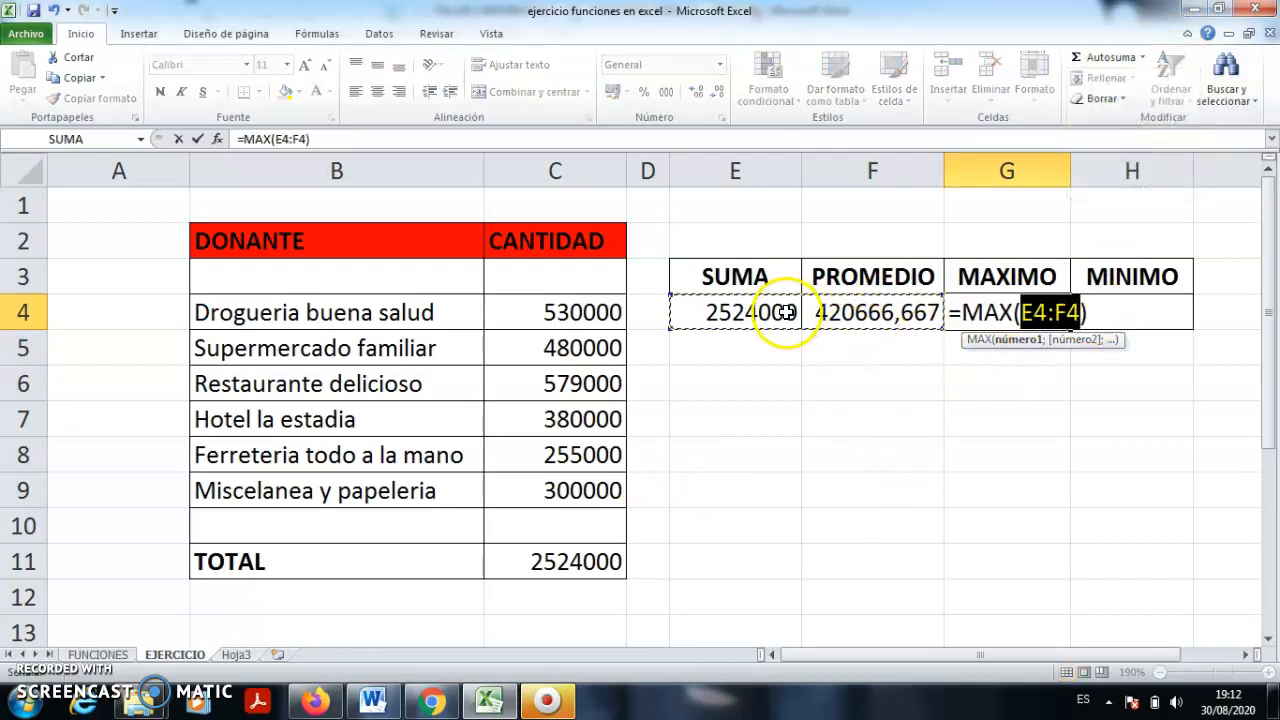
click(1081, 313)
key(BackSpace)
key(BackSpace)
key(BackSpace)
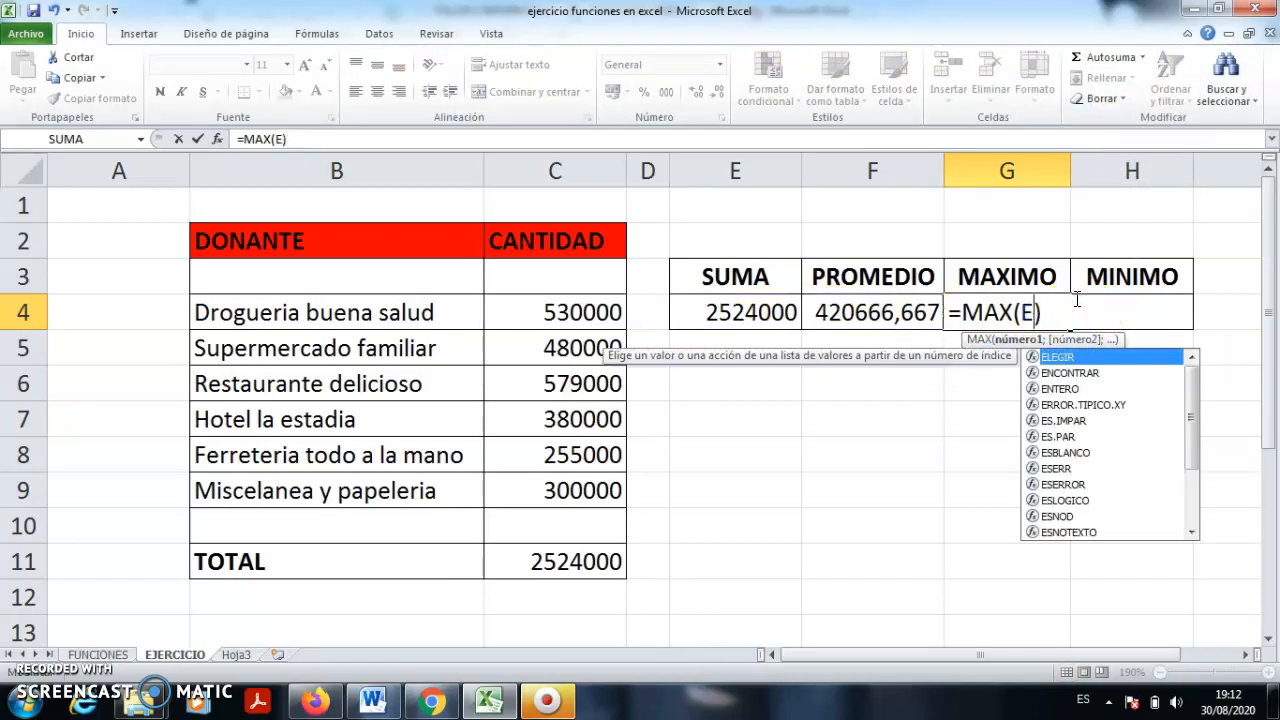
click(983, 263)
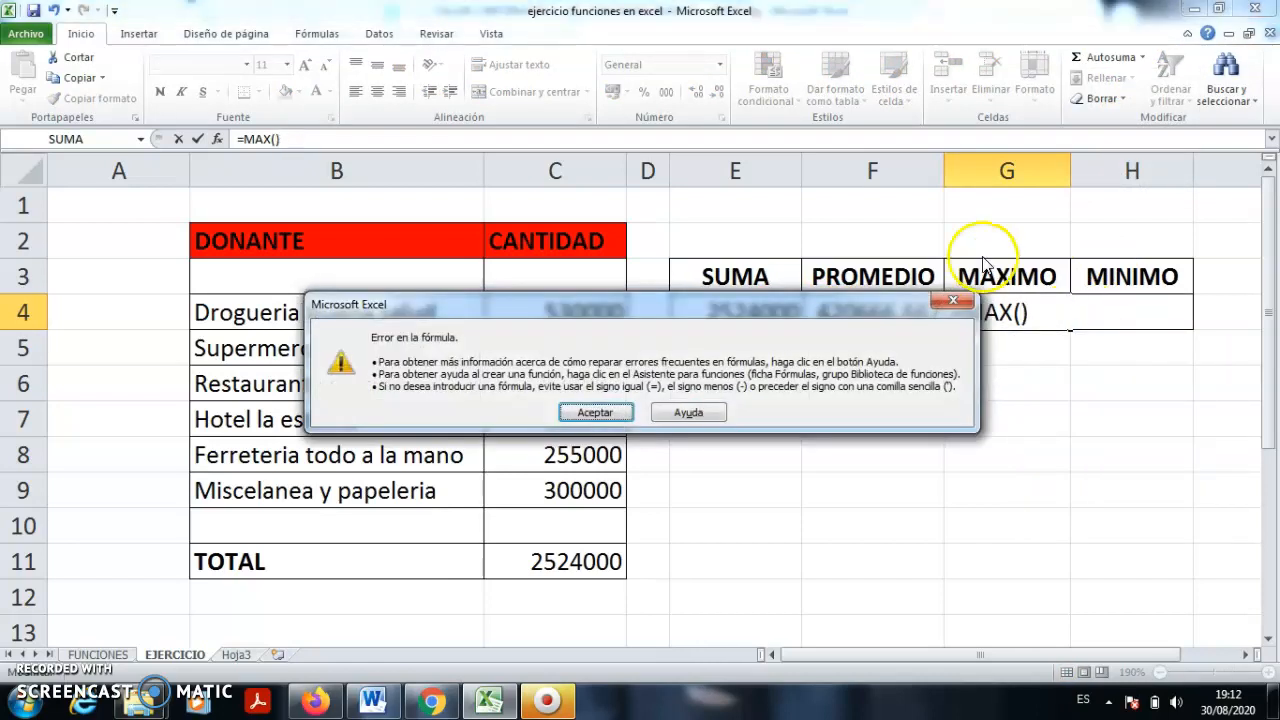
click(596, 412)
drag(592, 308, 590, 488)
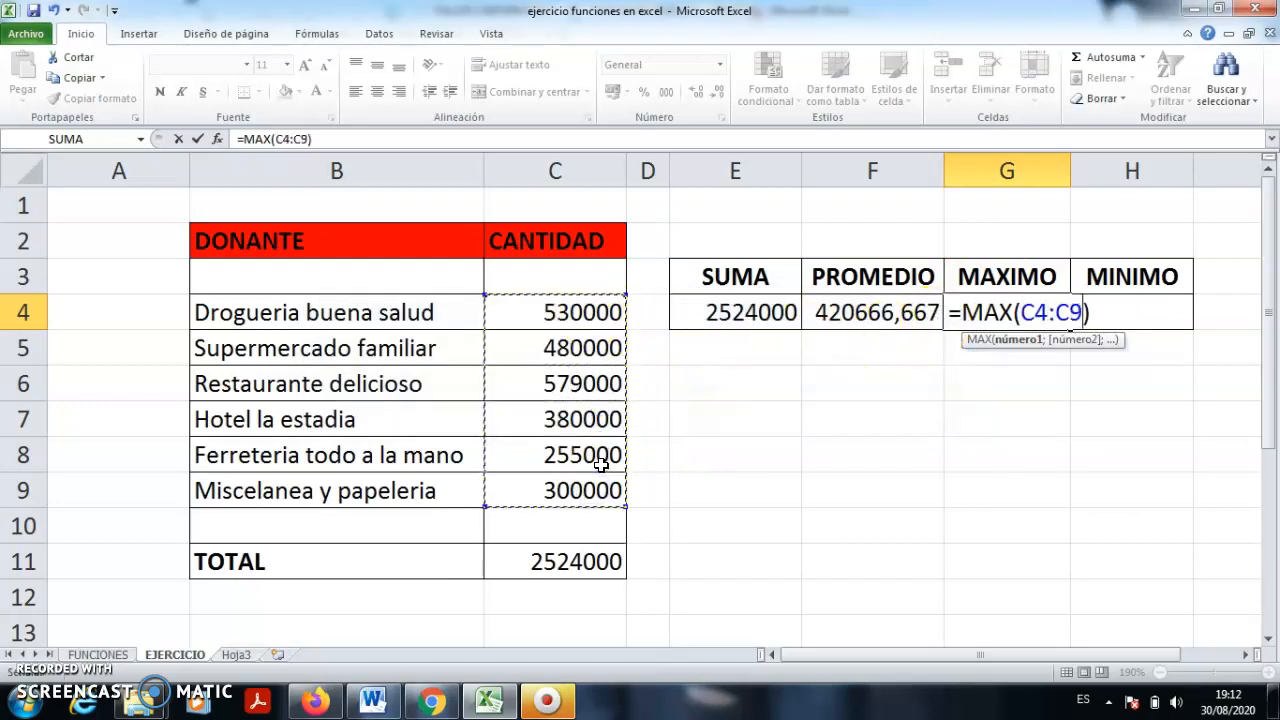
key(Return)
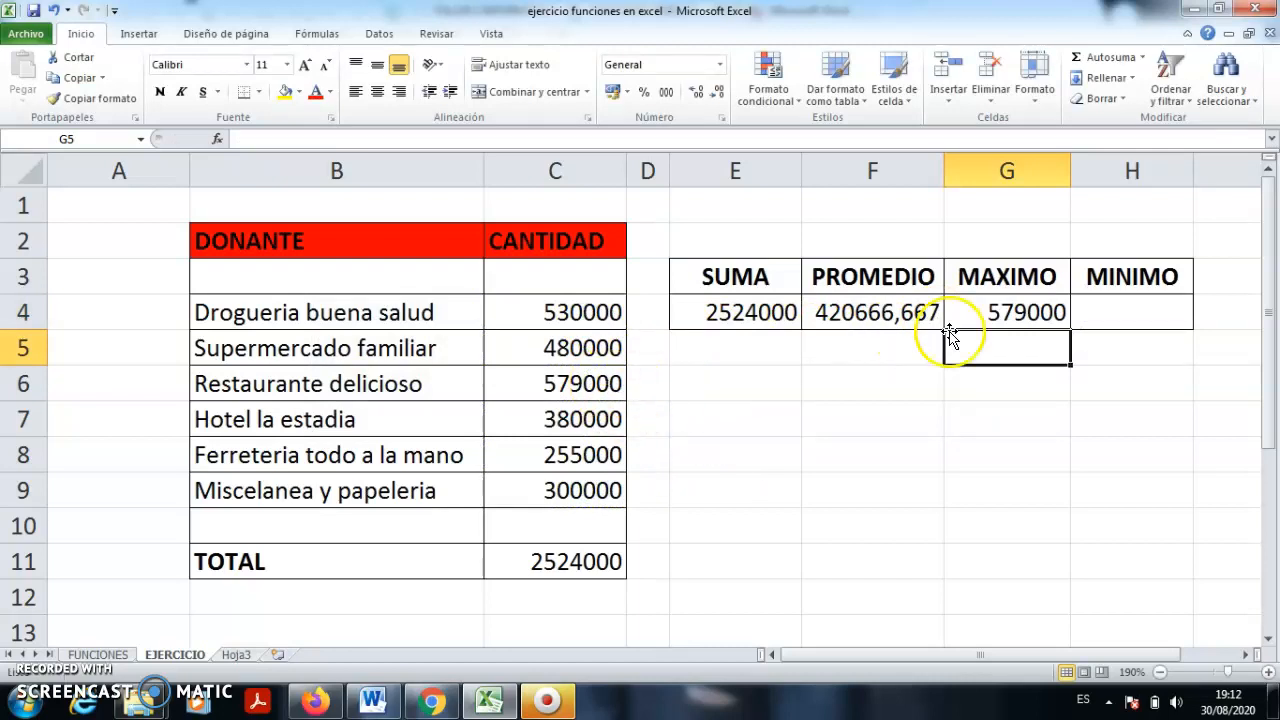
click(1116, 312)
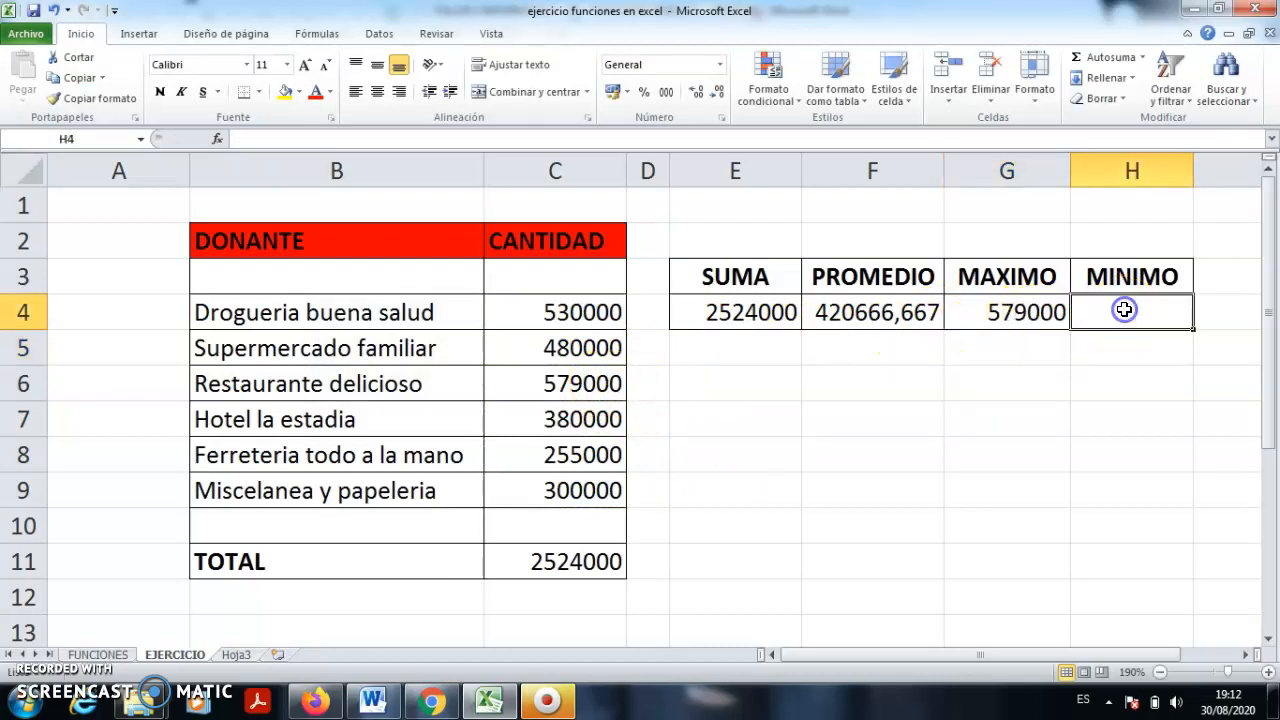
- Enter =MIN(C4:C9) in H4, giving 255000, and check it against the donations
click(1143, 58)
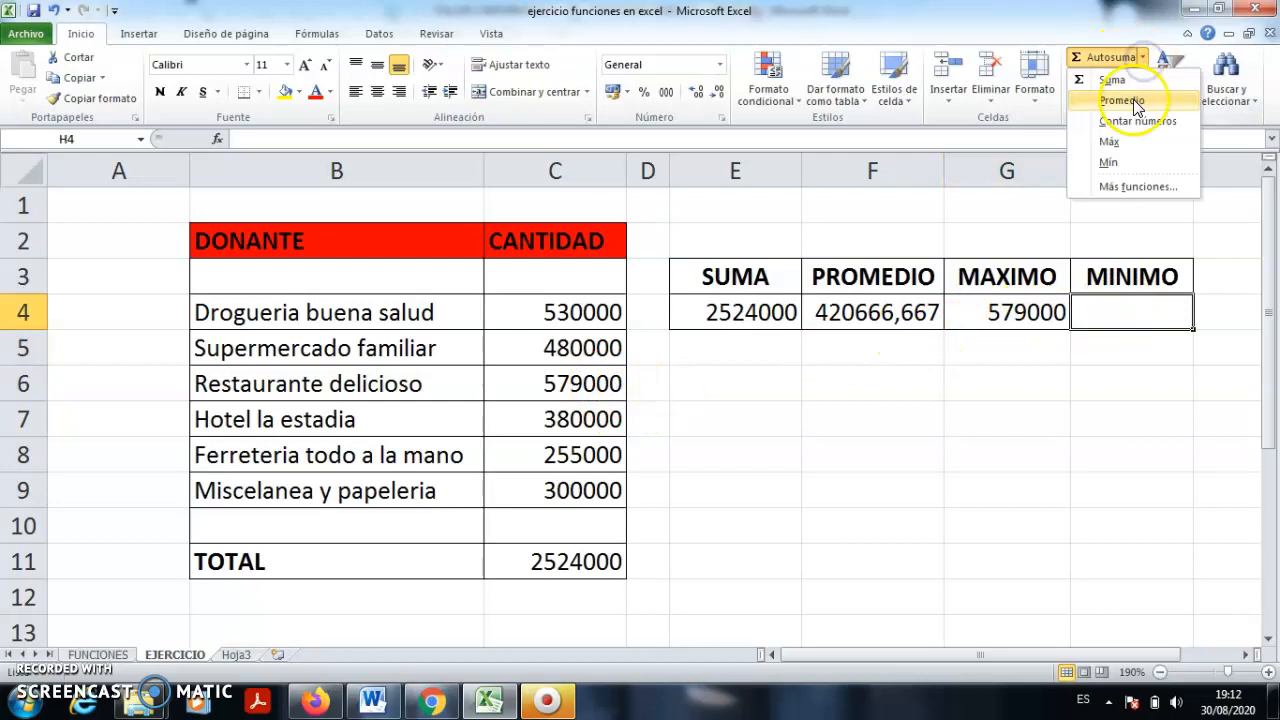
click(1112, 162)
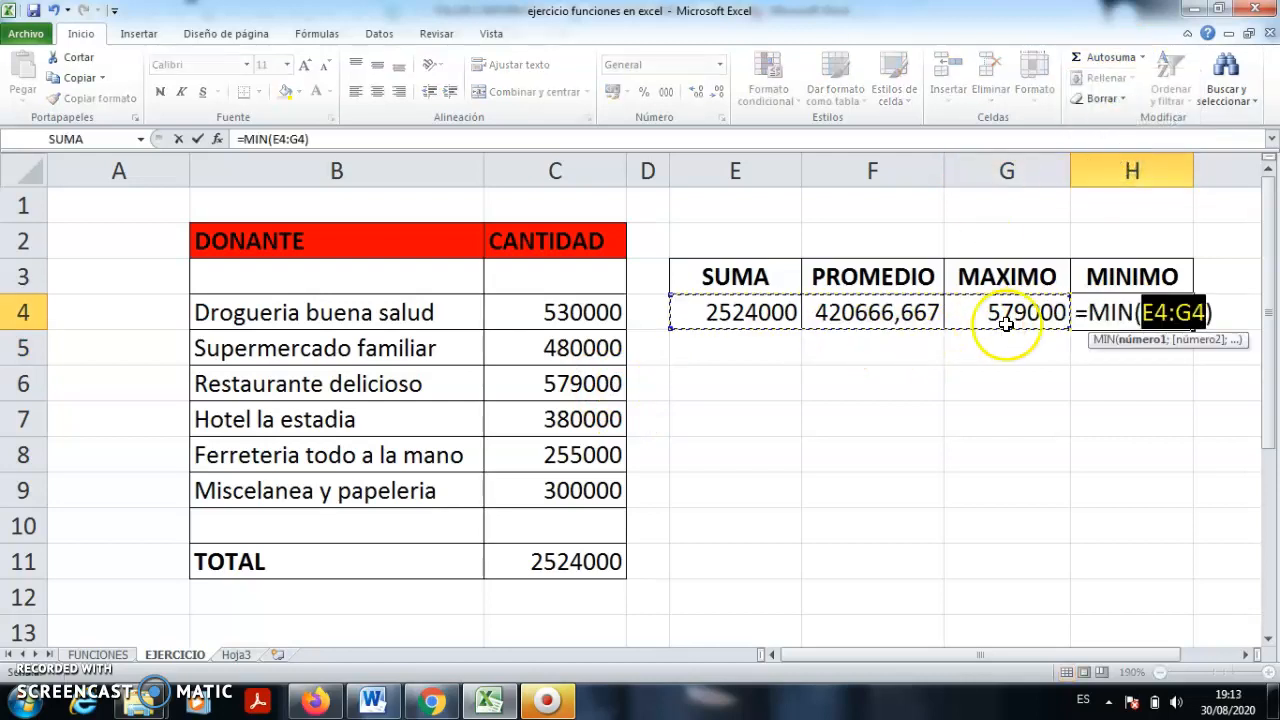
drag(585, 318, 600, 502)
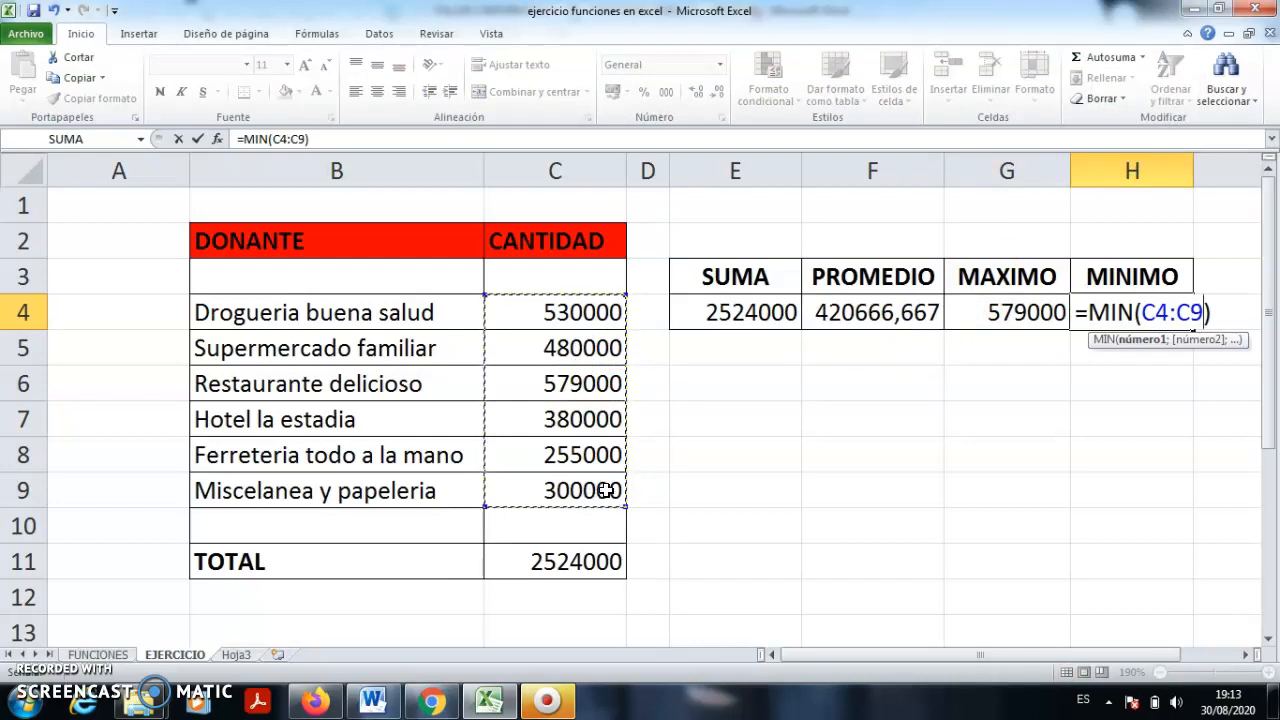
key(Return)
click(1014, 498)
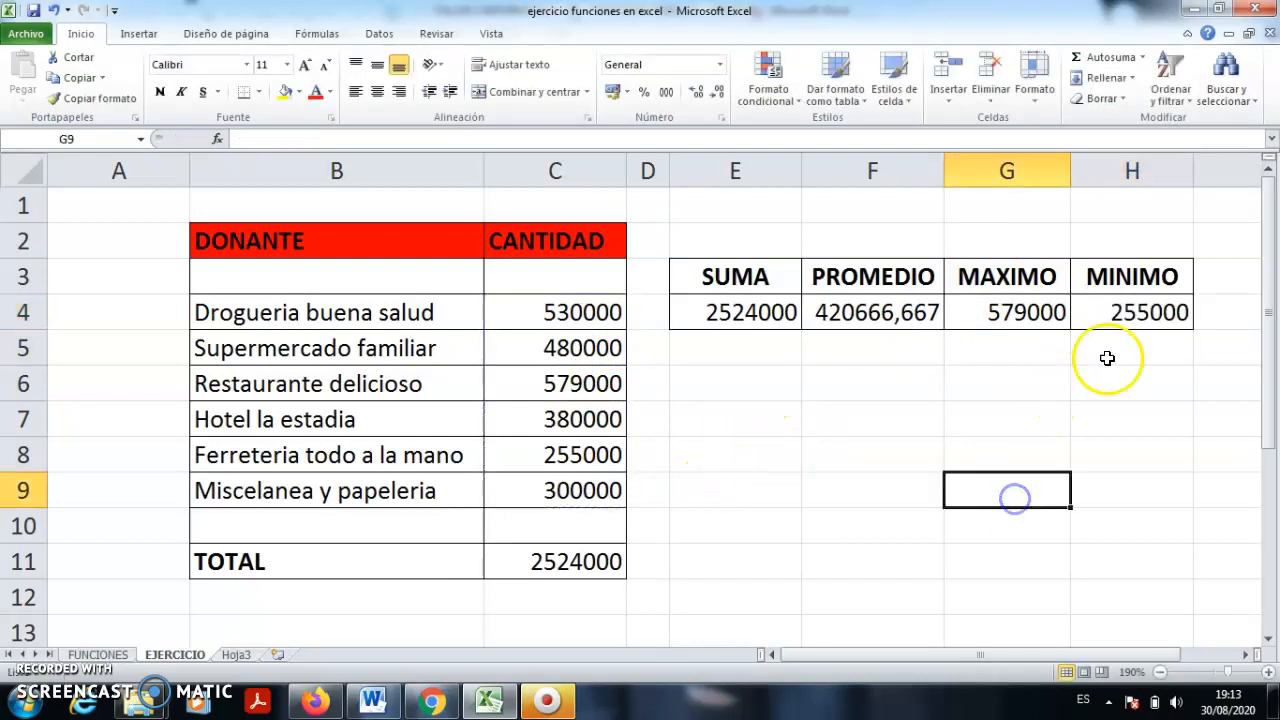
click(1127, 318)
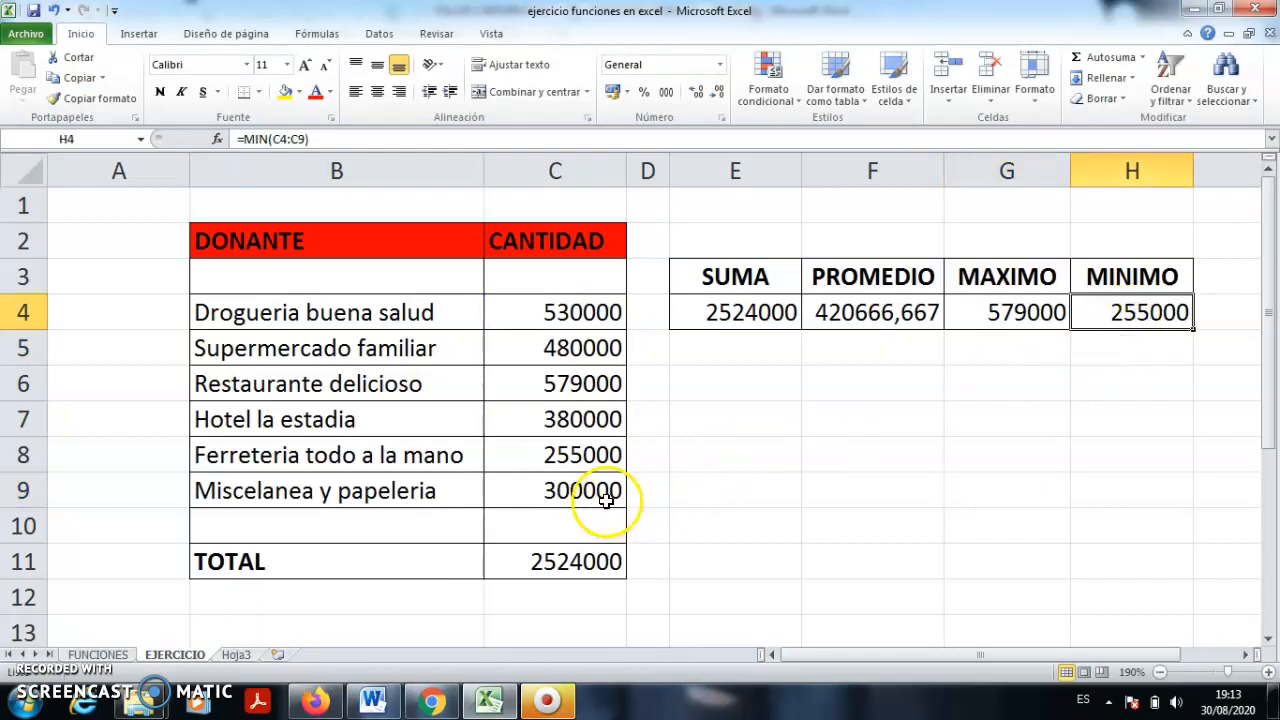
click(594, 456)
click(846, 459)
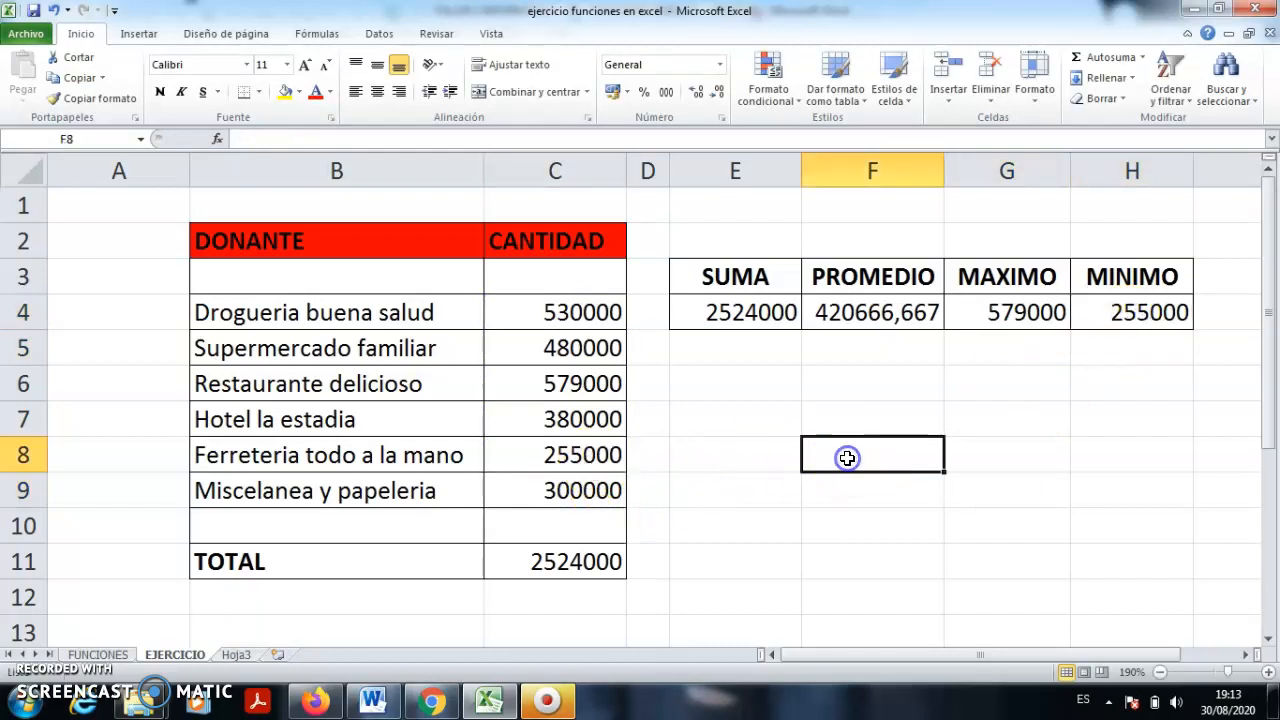
click(395, 708)
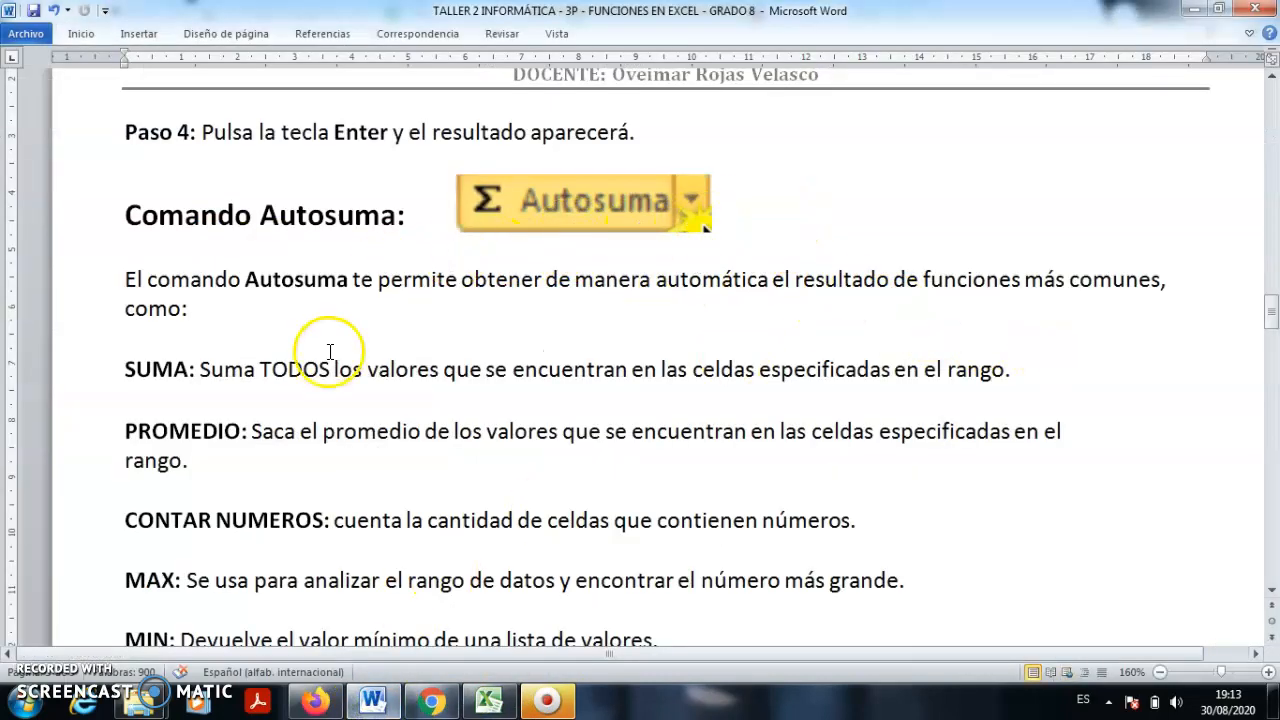
- Scroll the Word guide down to the Ejercicio Práctico task list and zoom out to 140%
scroll(333, 330, down, 1)
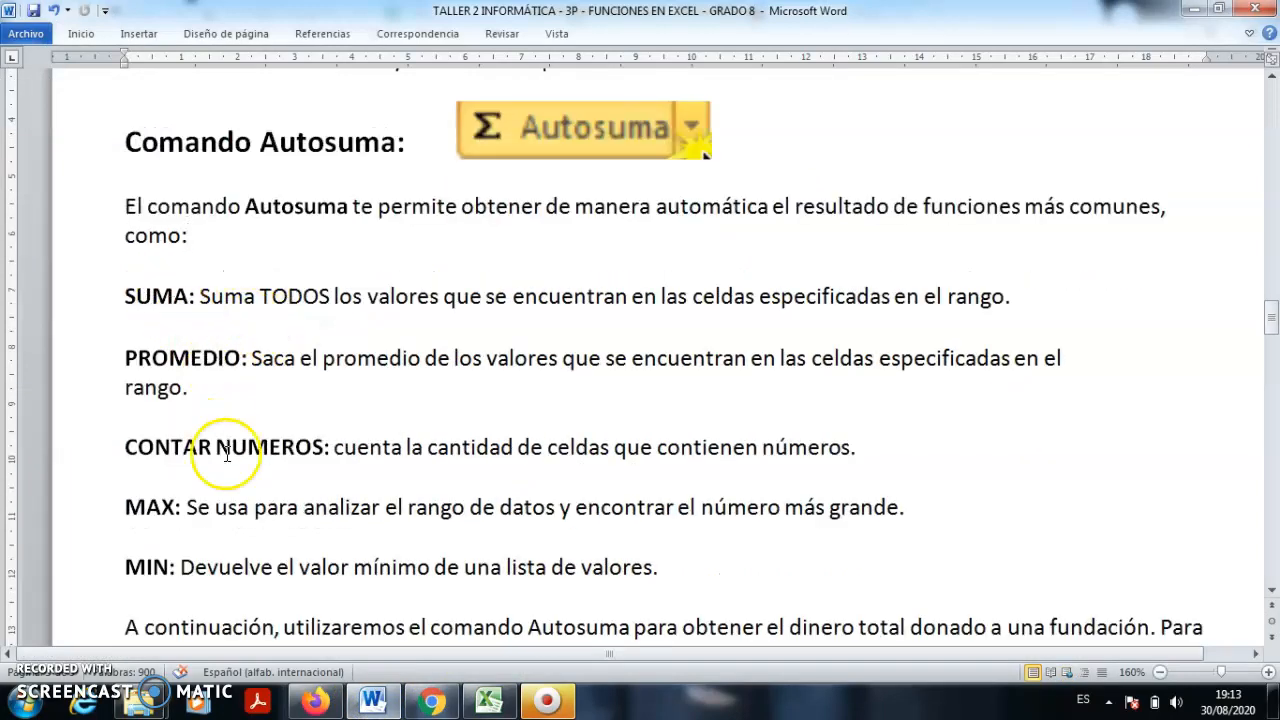
scroll(230, 452, down, 1)
click(813, 432)
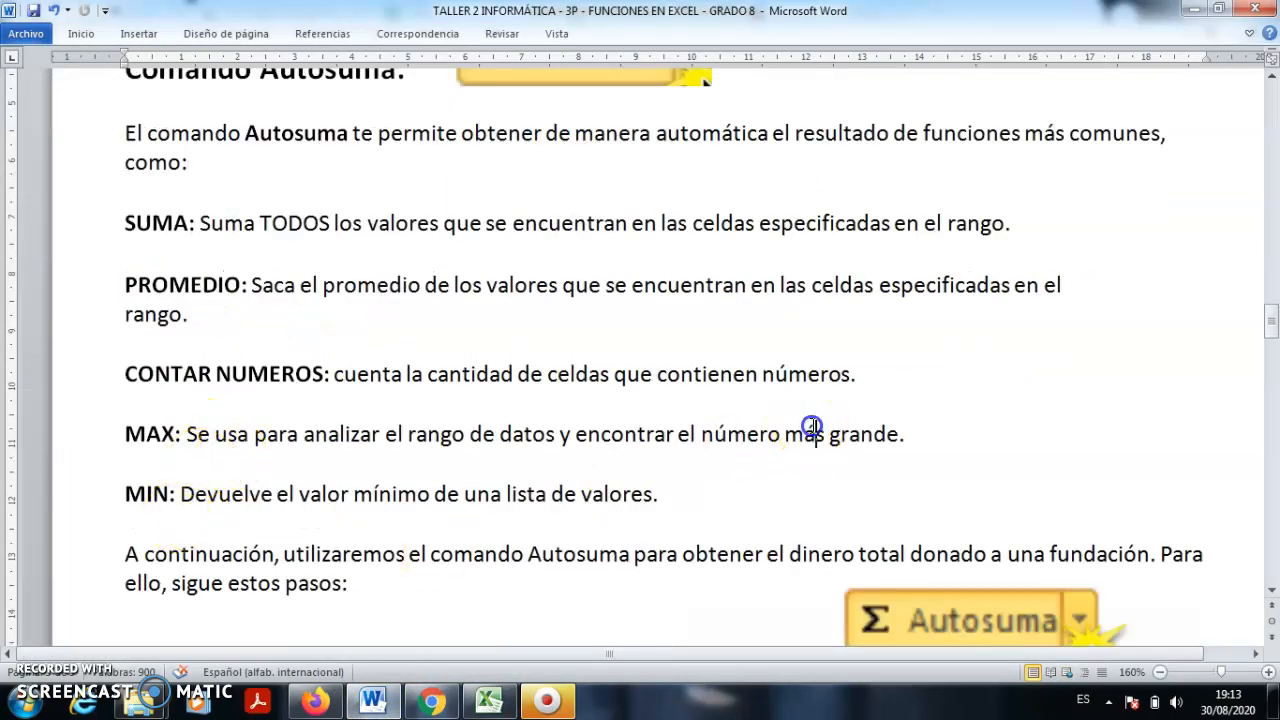
scroll(813, 427, down, 6)
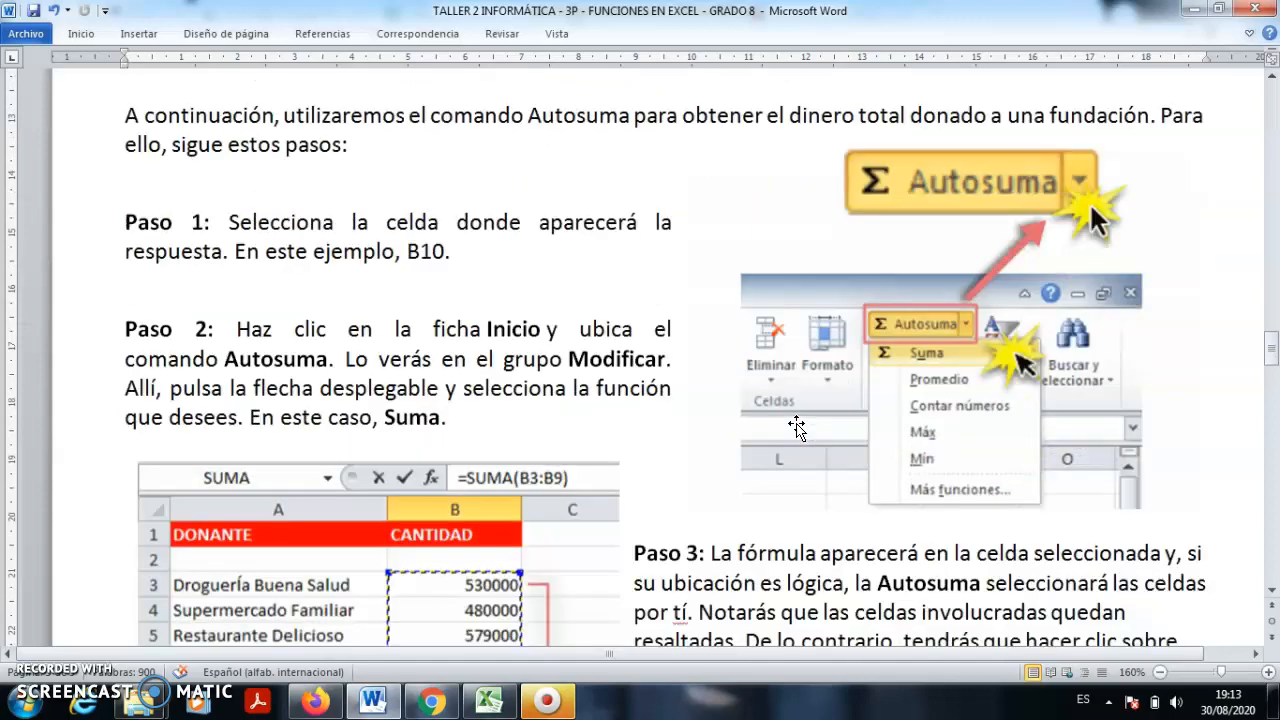
scroll(797, 427, down, 1)
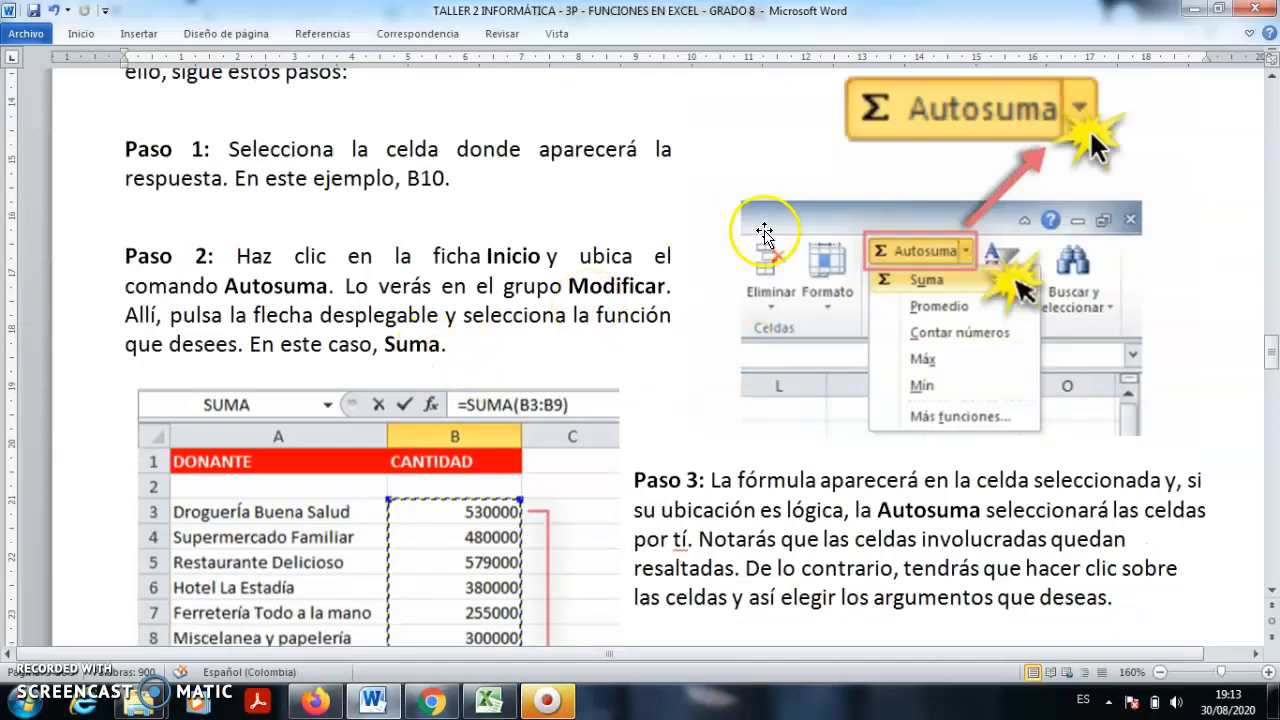
scroll(580, 235, down, 4)
scroll(573, 243, down, 12)
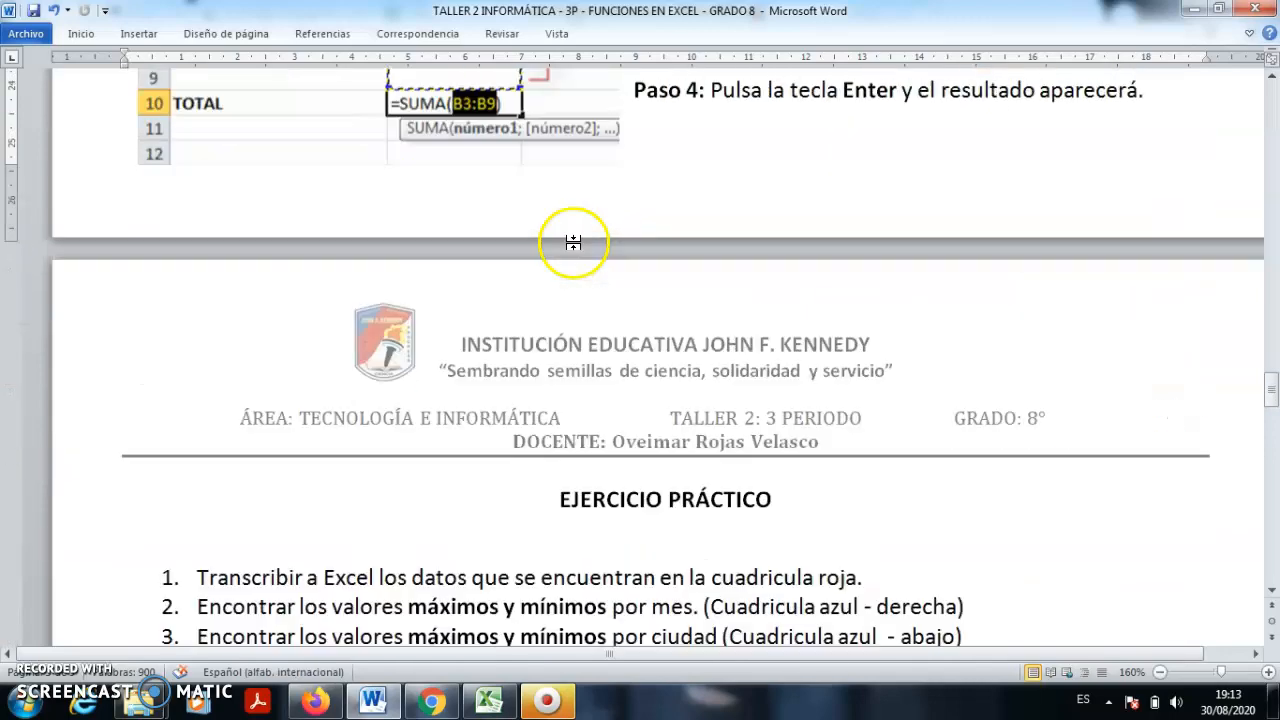
scroll(575, 245, down, 2)
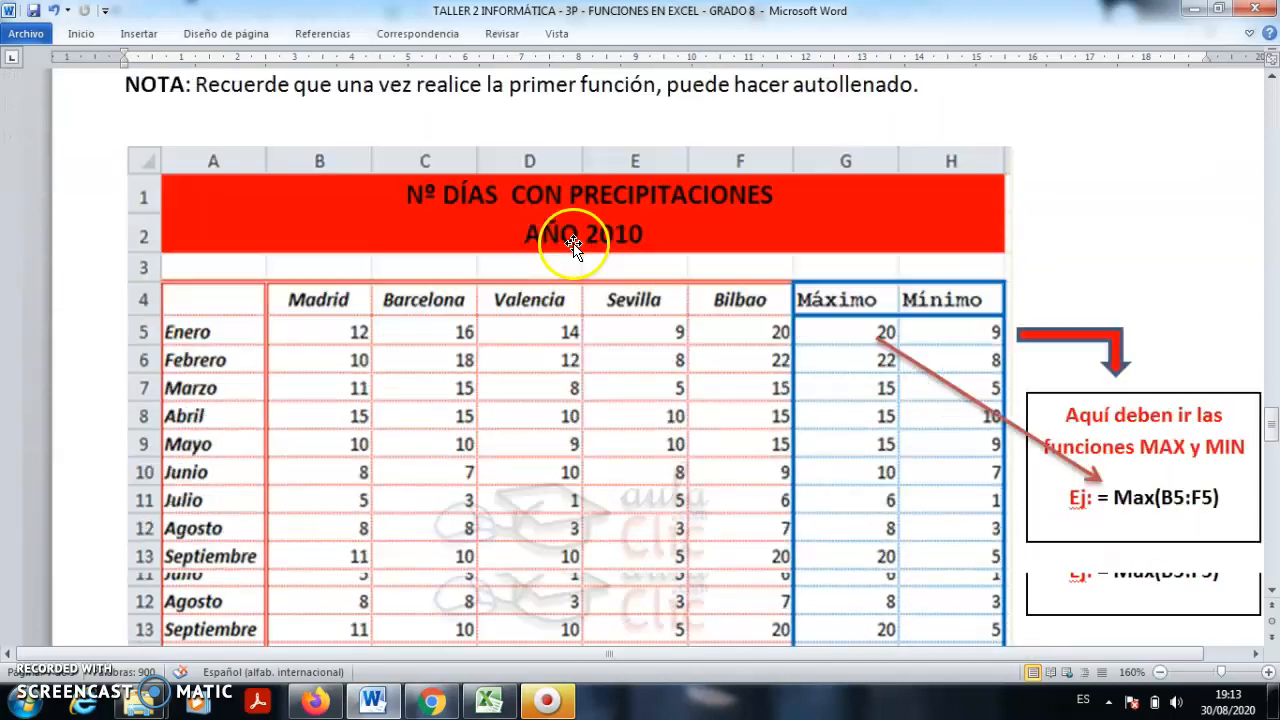
click(1160, 677)
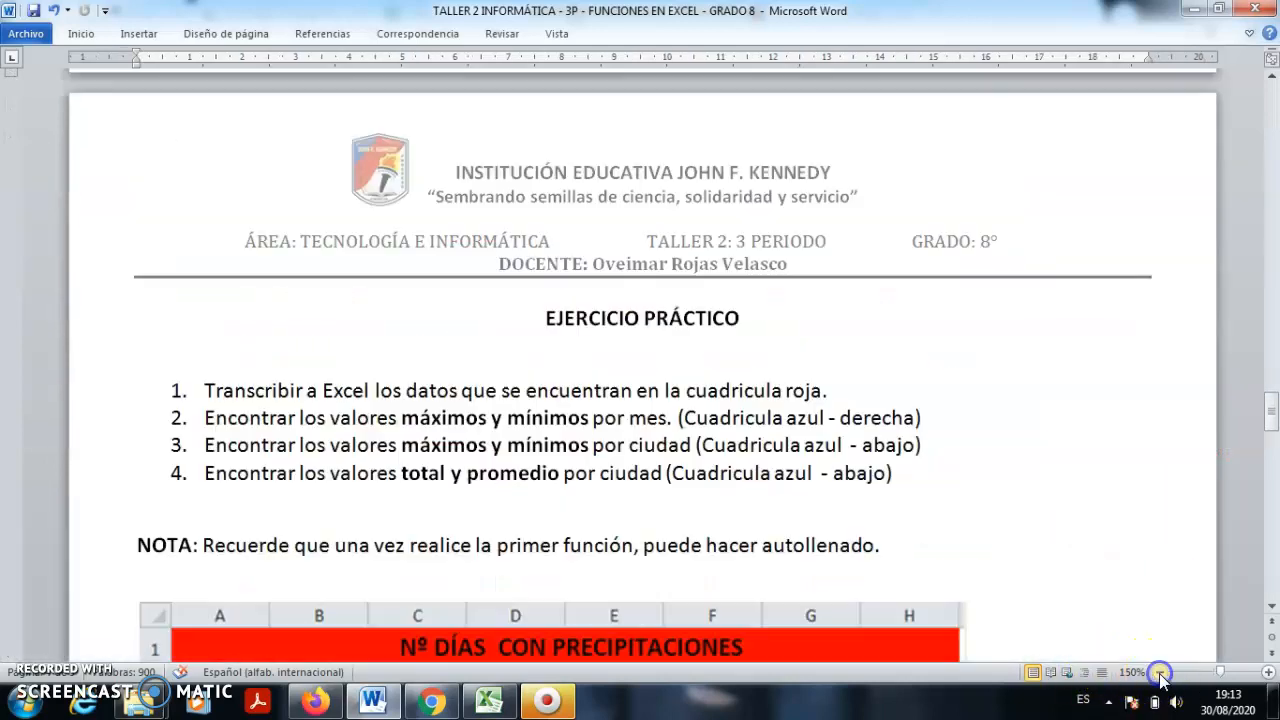
- Scroll to the 2010 precipitation table image and inspect its arrows and MAX/MIN notes
scroll(1000, 423, down, 2)
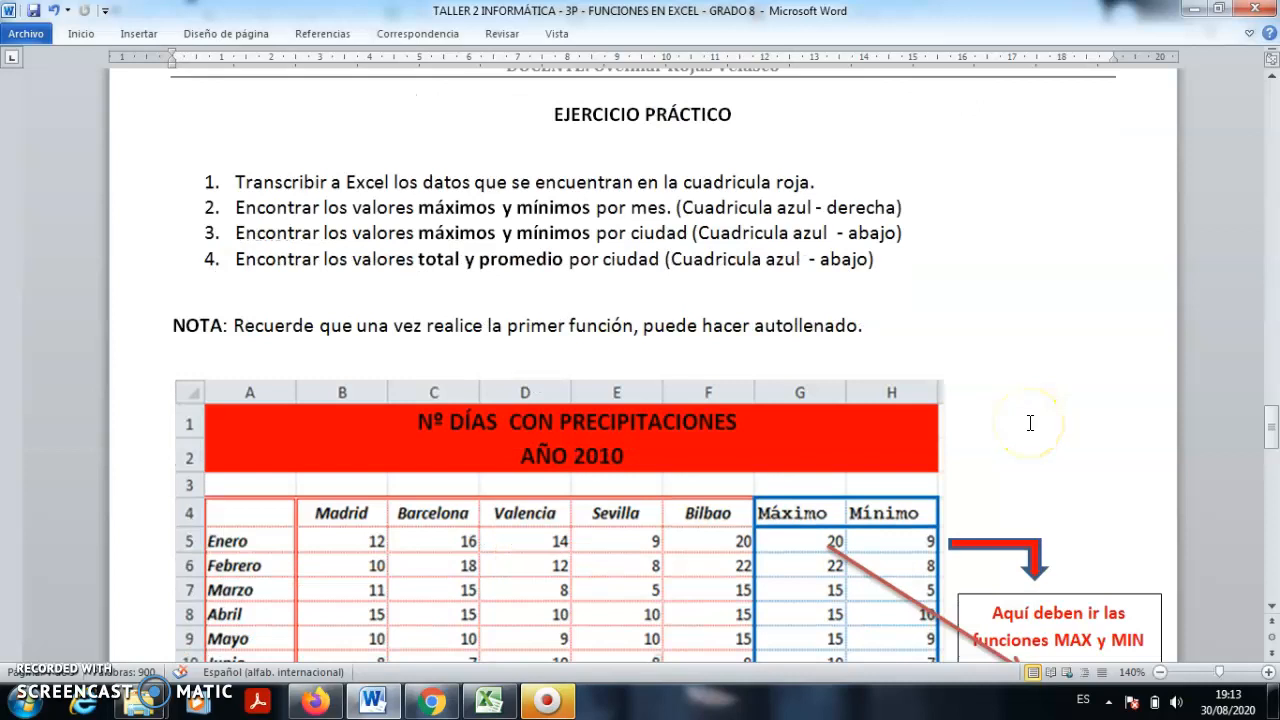
scroll(1030, 423, down, 3)
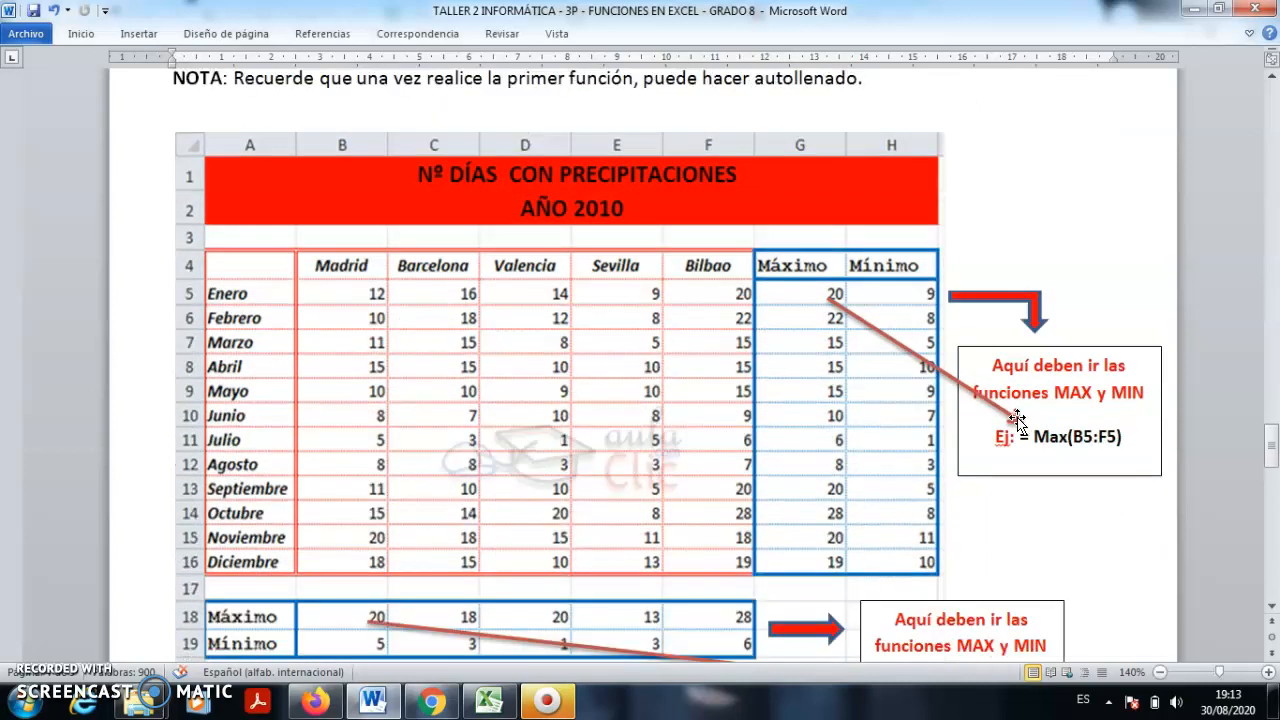
scroll(1017, 420, down, 1)
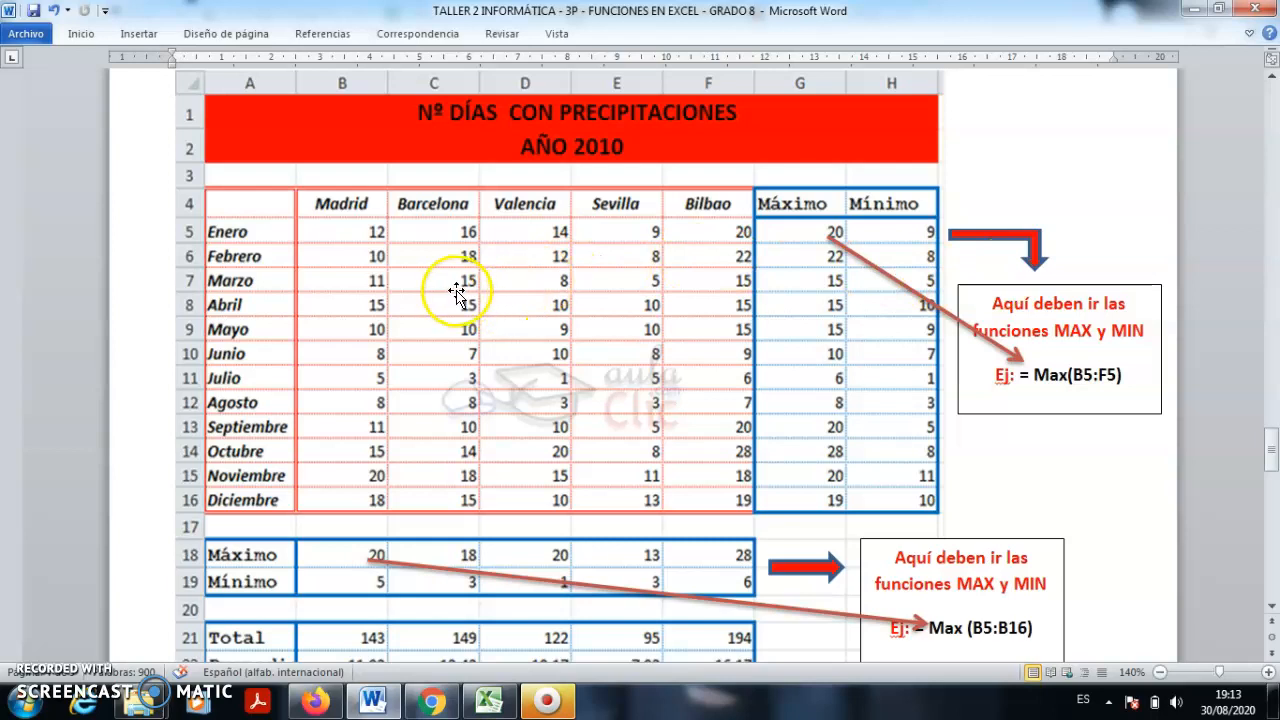
click(400, 352)
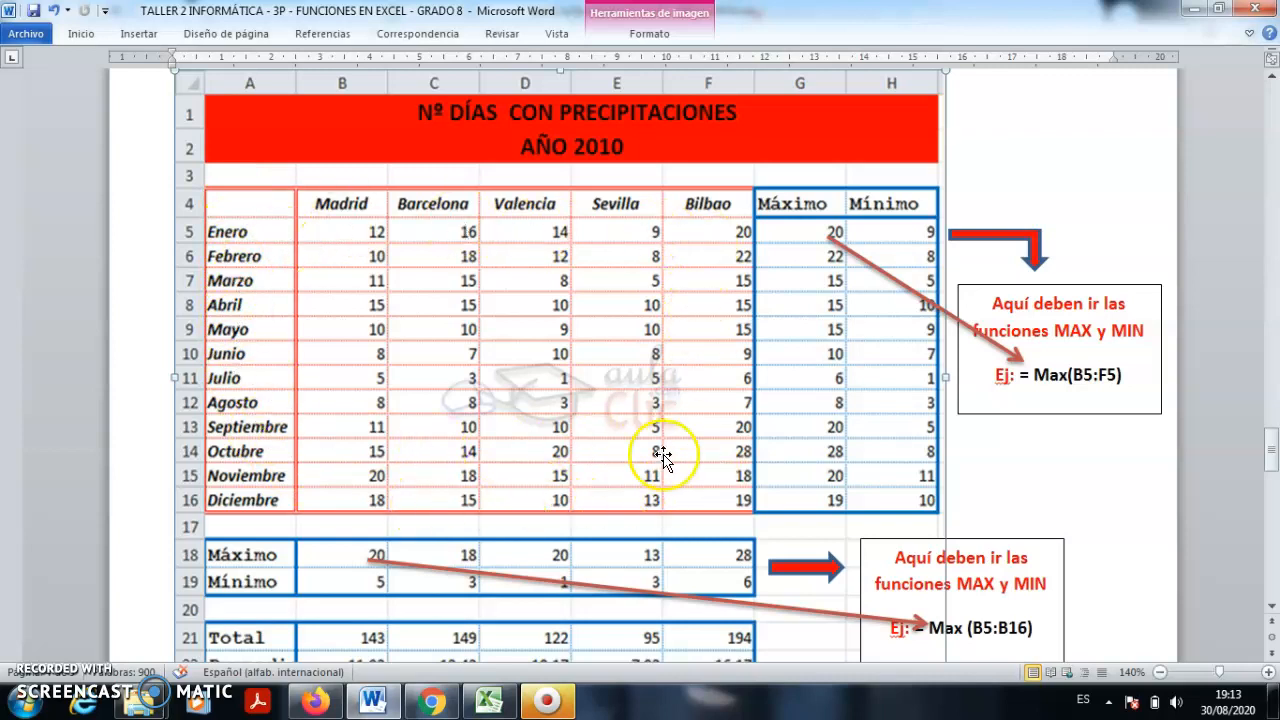
click(828, 250)
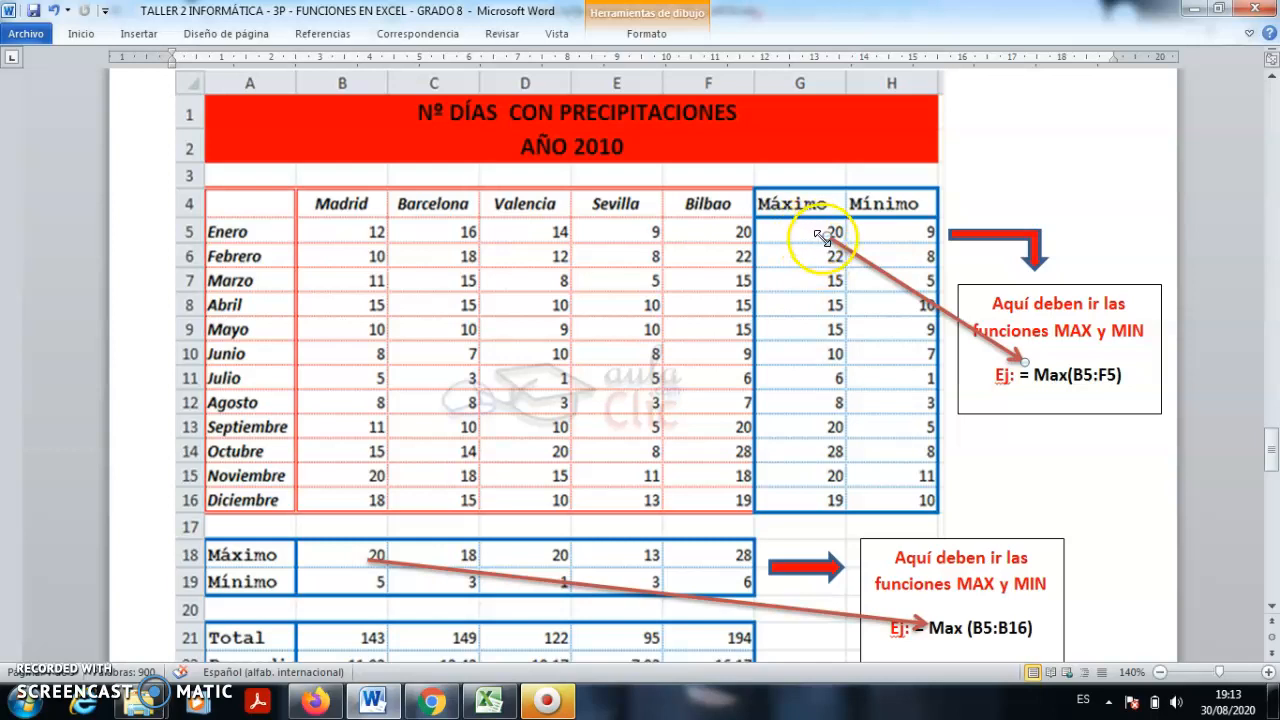
click(796, 231)
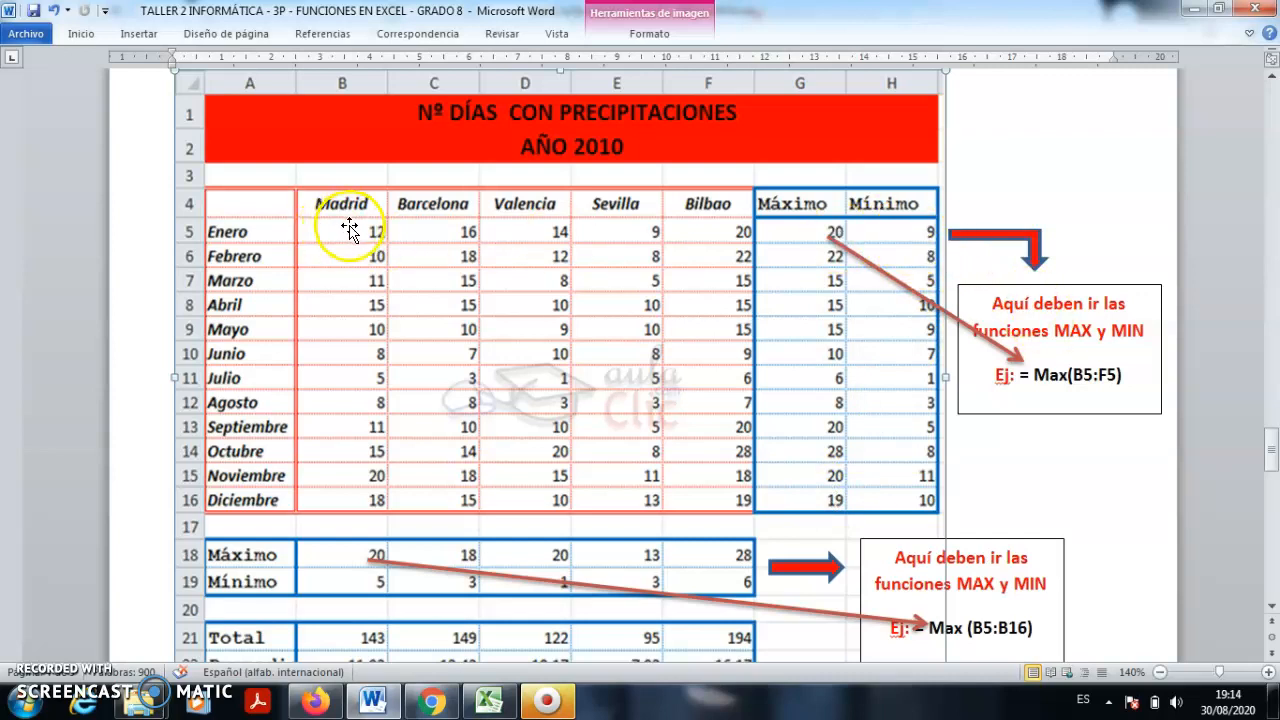
drag(522, 233, 514, 232)
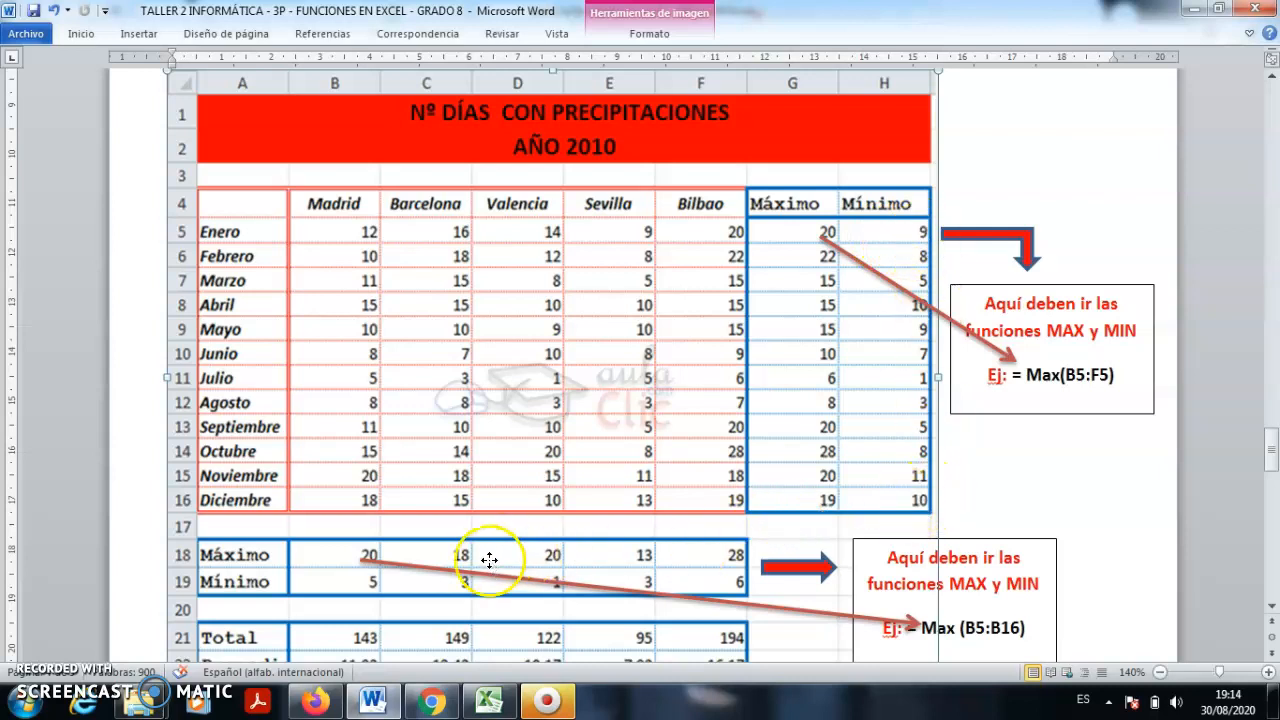
scroll(489, 558, down, 2)
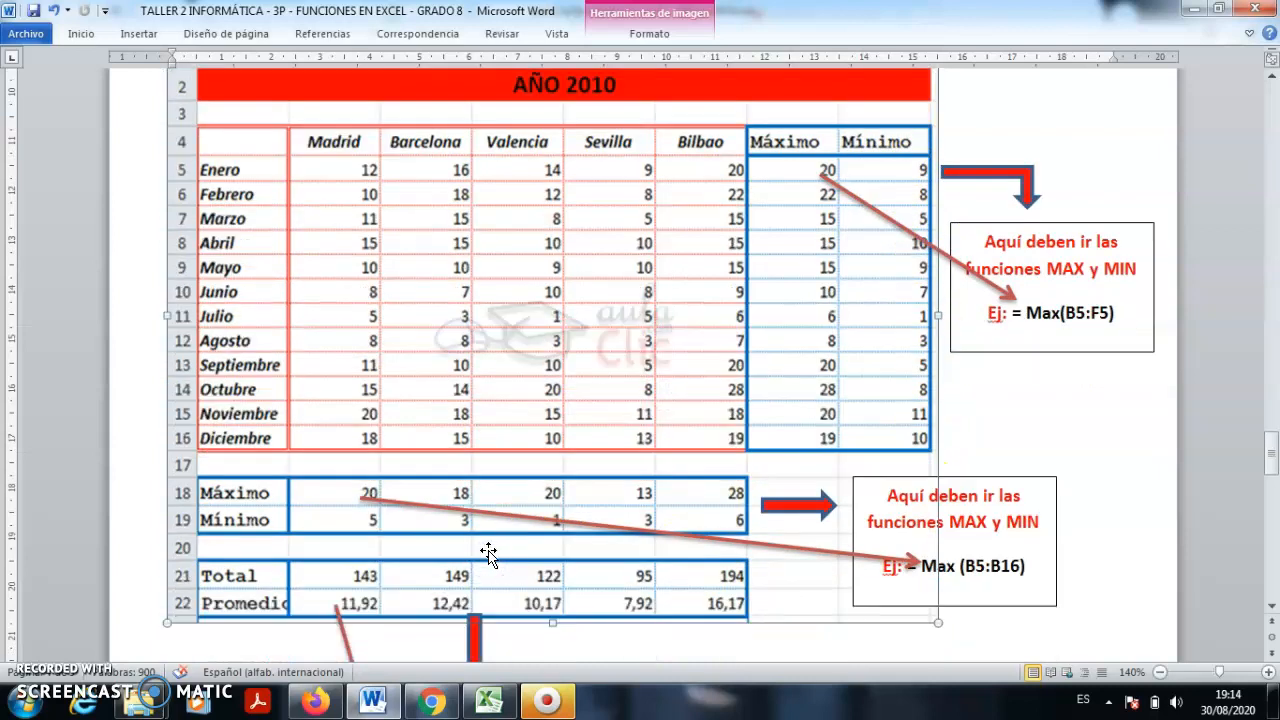
- Zoom the guide out slightly and look over the precipitation table
click(1159, 672)
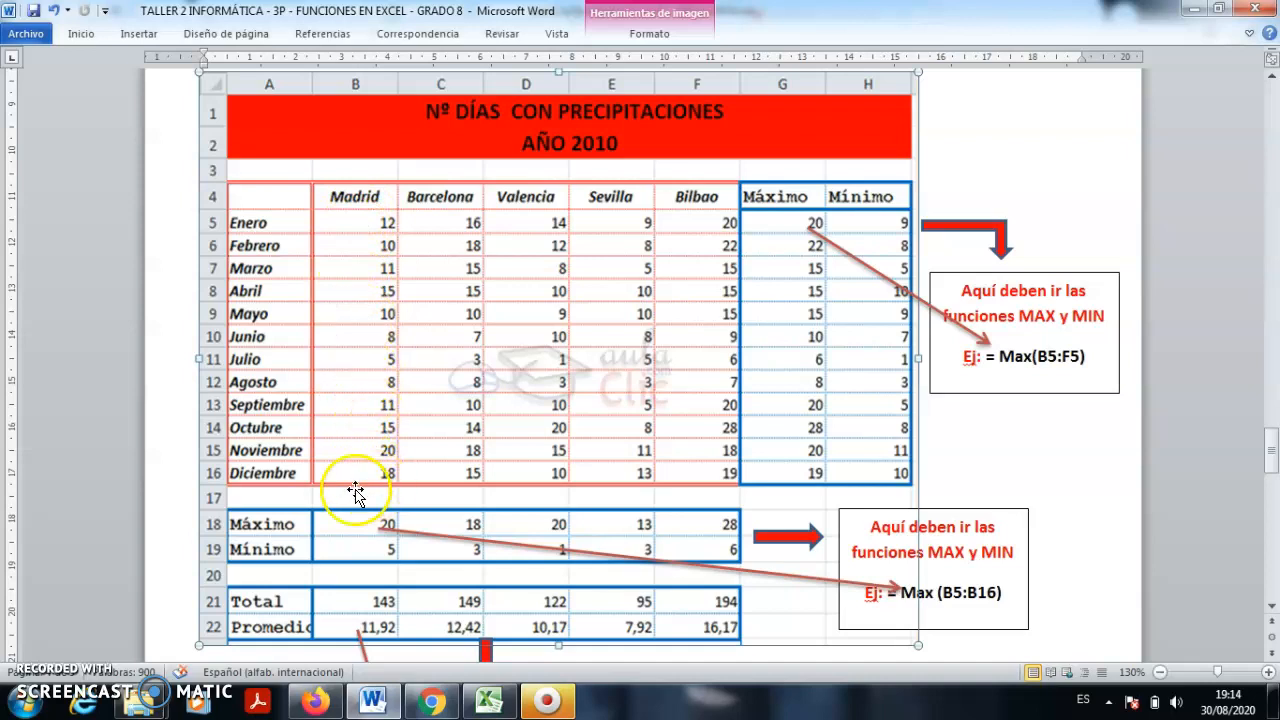
click(364, 550)
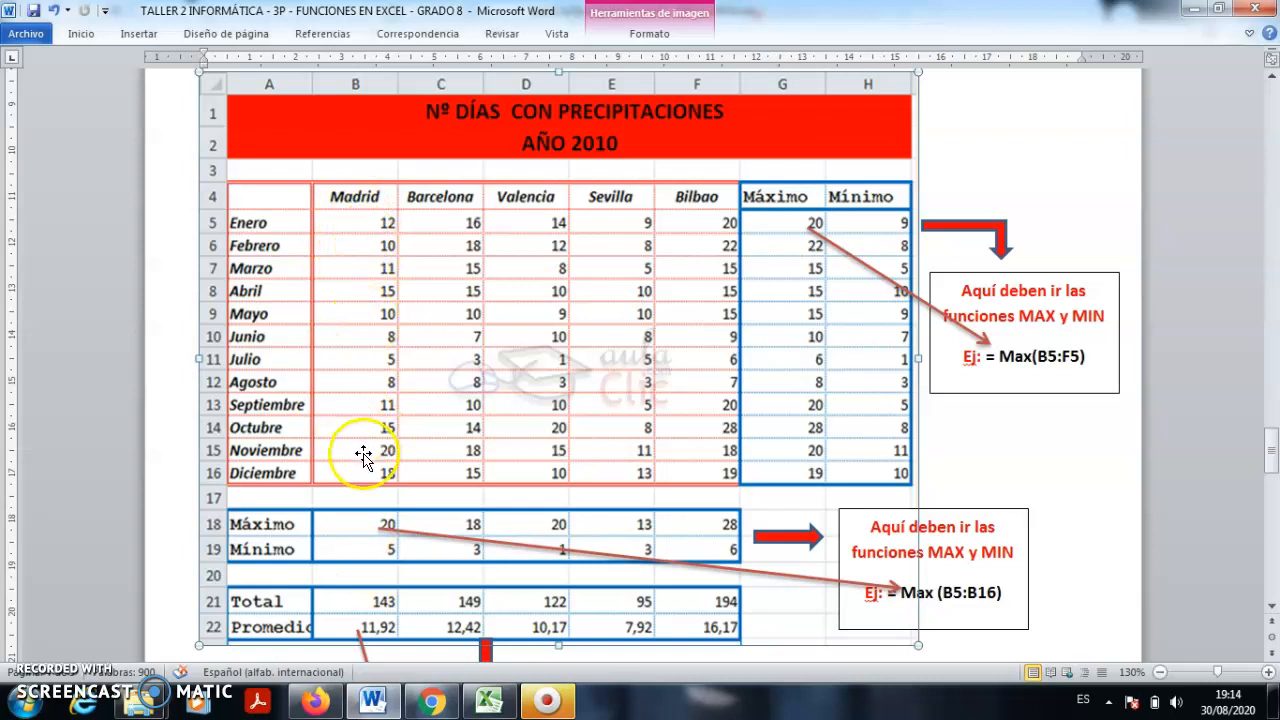
click(389, 600)
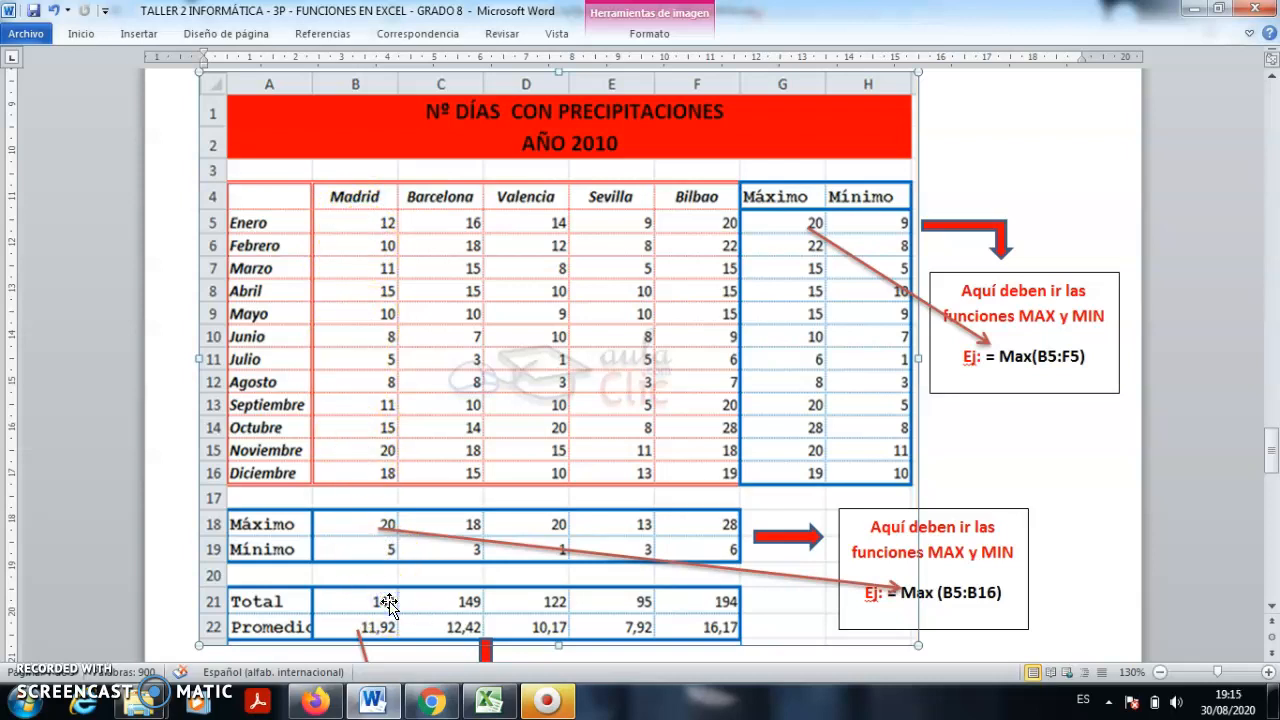
scroll(389, 603, down, 5)
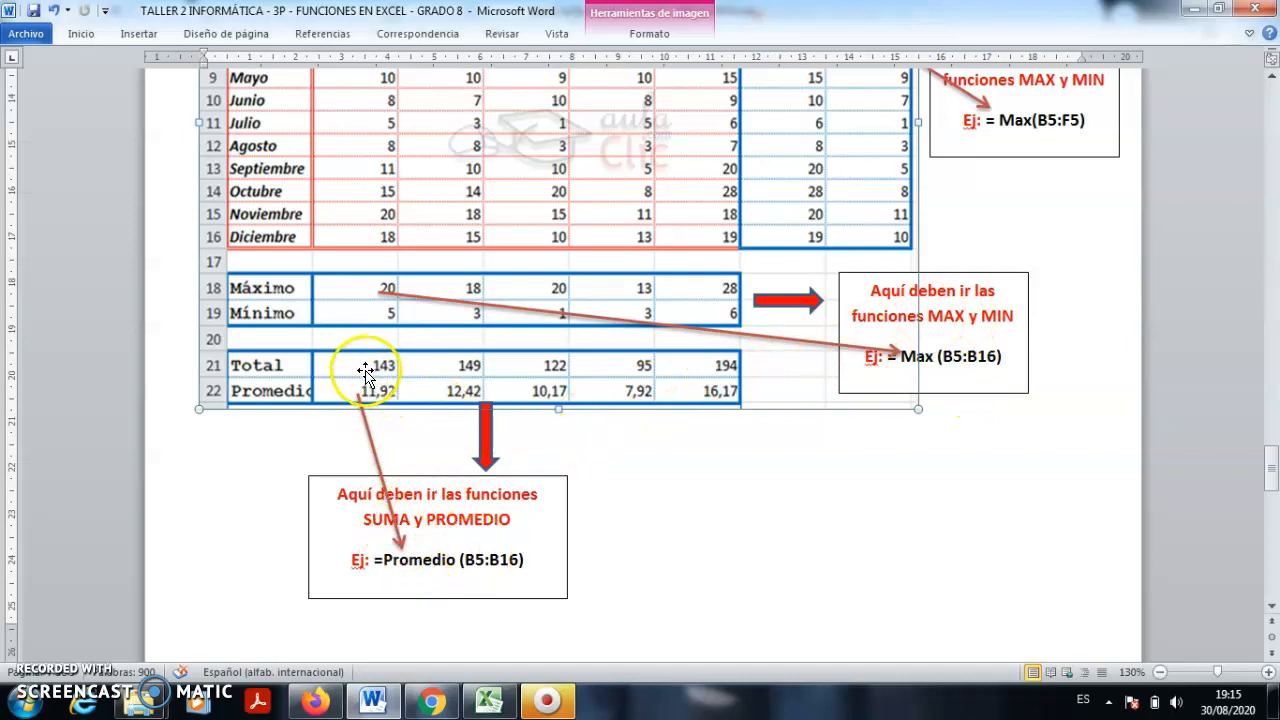
scroll(362, 370, up, 4)
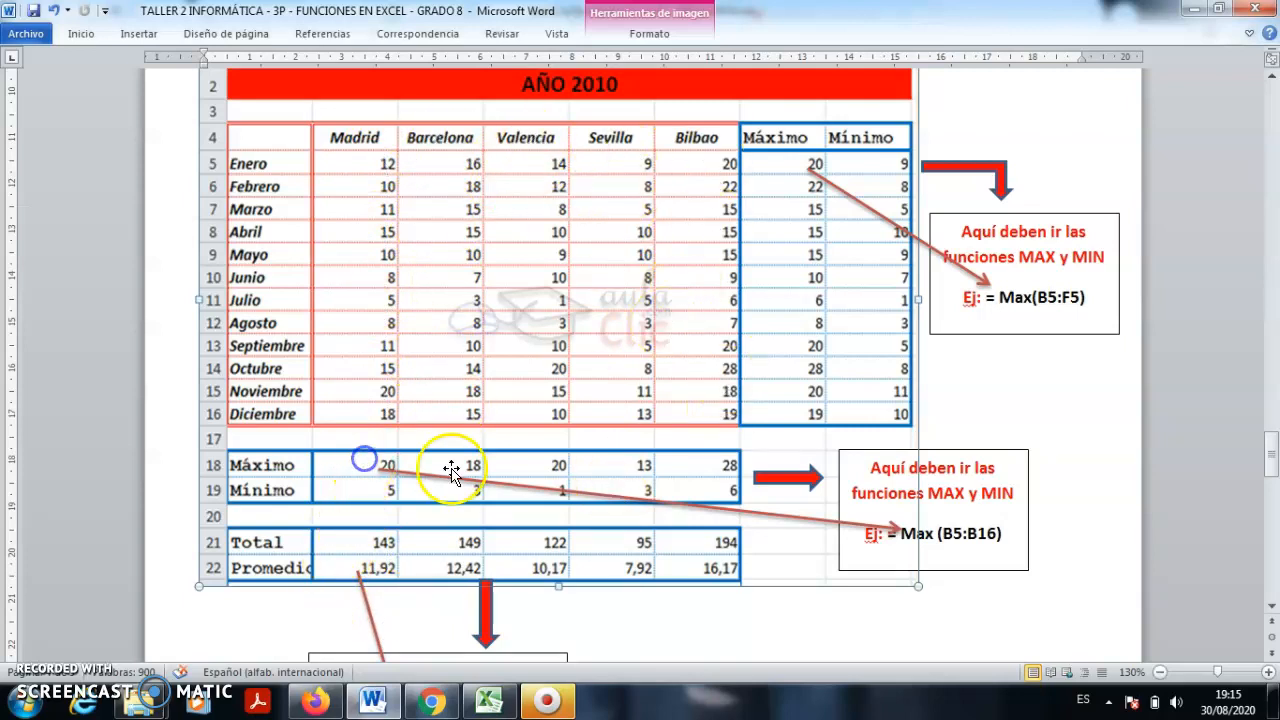
- Examine Madrid's maximum and average arrows, then scroll to the SUMA and PROMEDIO note
click(705, 471)
click(374, 466)
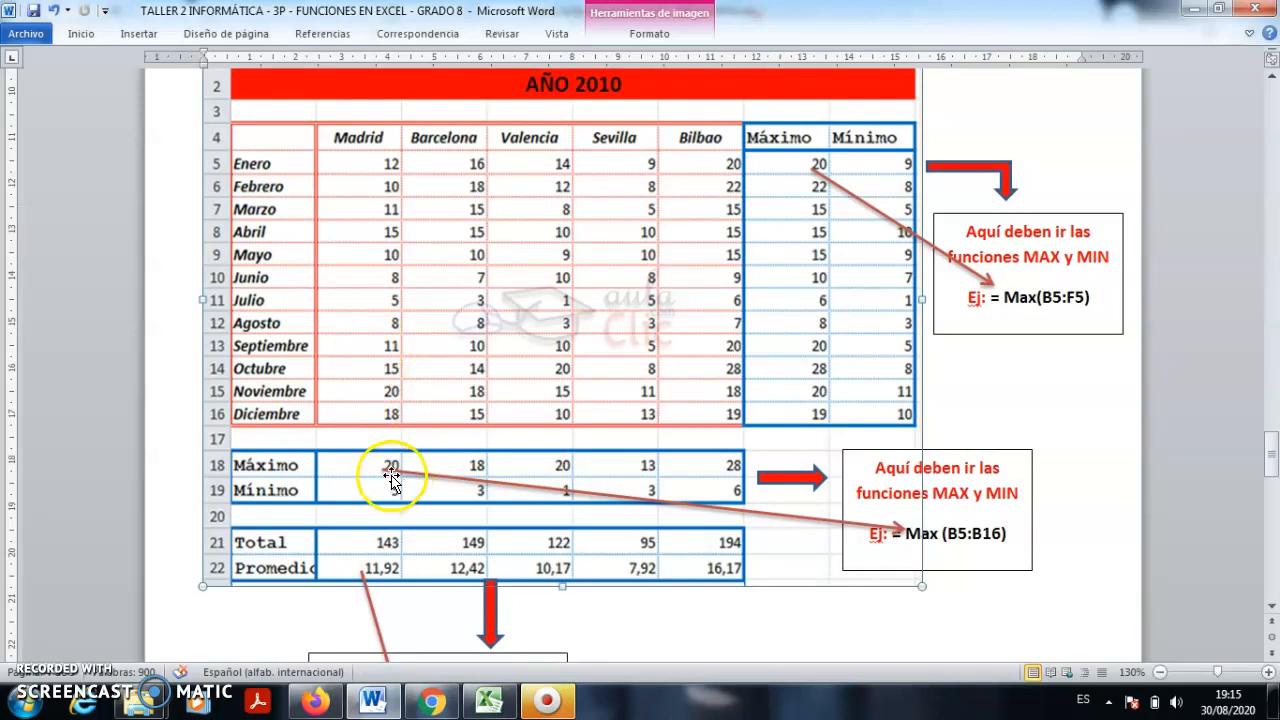
click(361, 571)
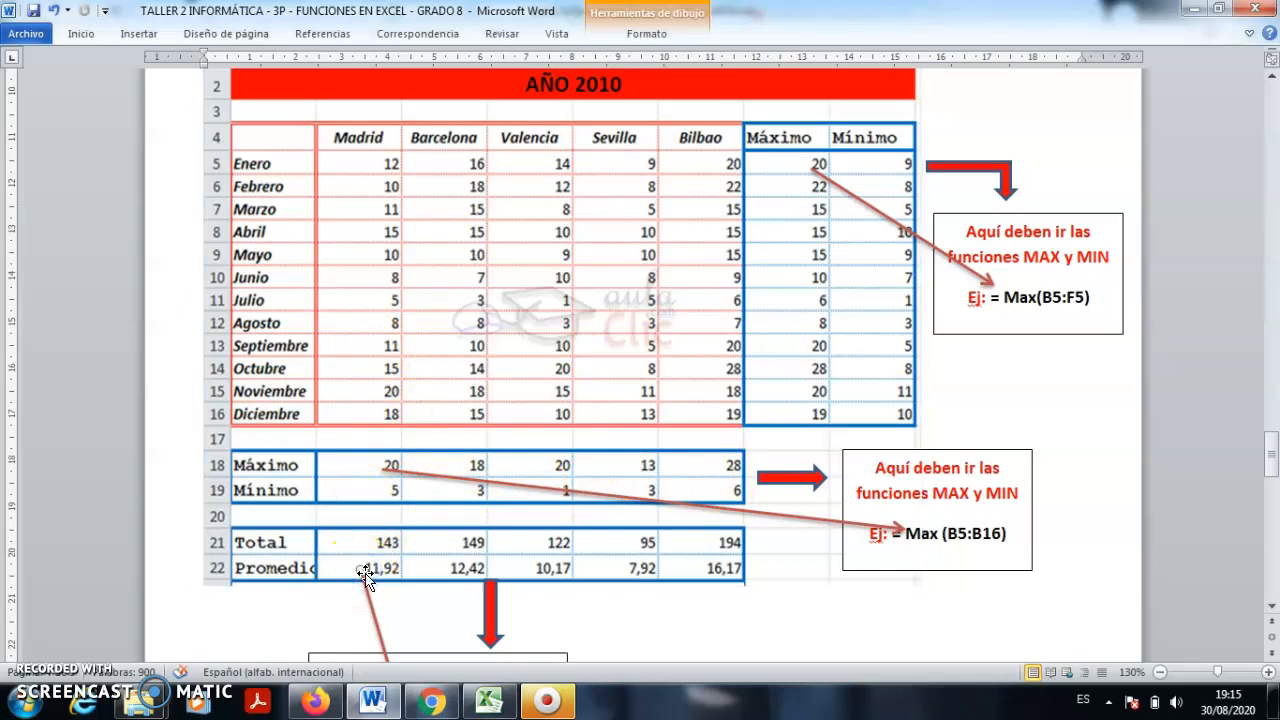
click(386, 575)
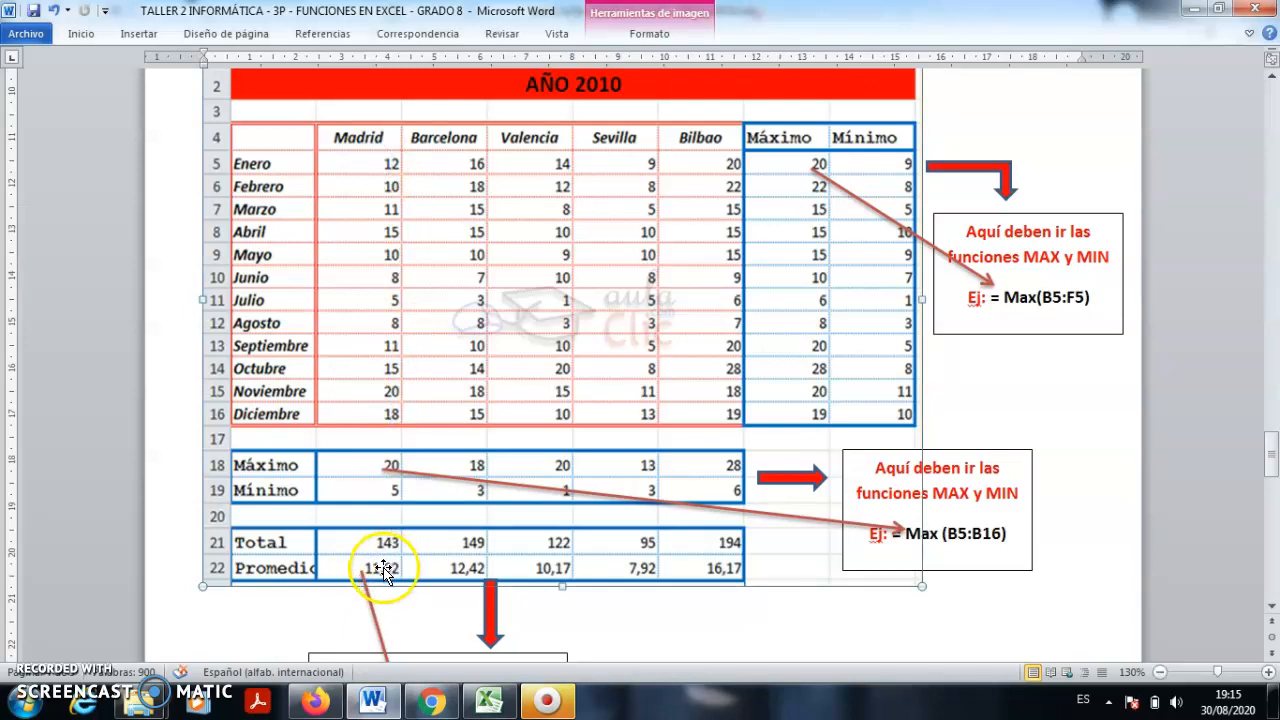
click(829, 629)
scroll(790, 605, down, 3)
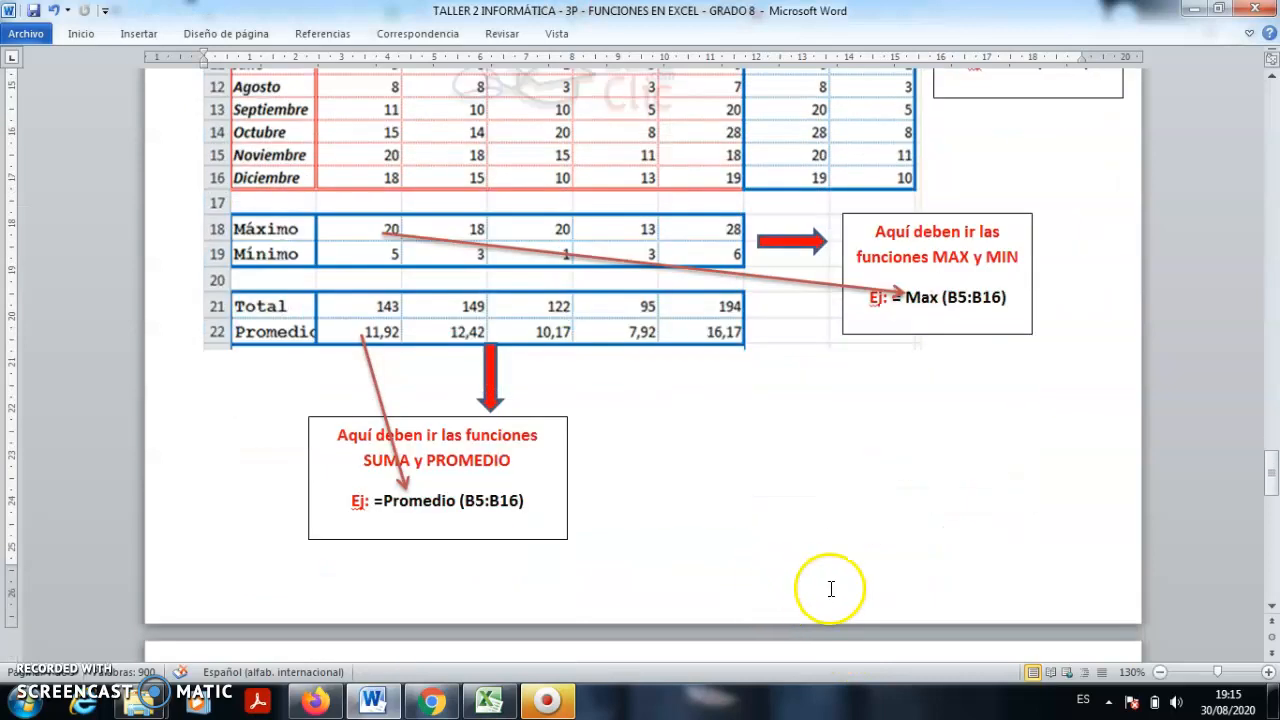
- Revisit the precipitation table's =Max notes, then continue down to the ACTIVIDAD page
scroll(831, 589, down, 4)
scroll(831, 603, up, 4)
scroll(831, 604, up, 2)
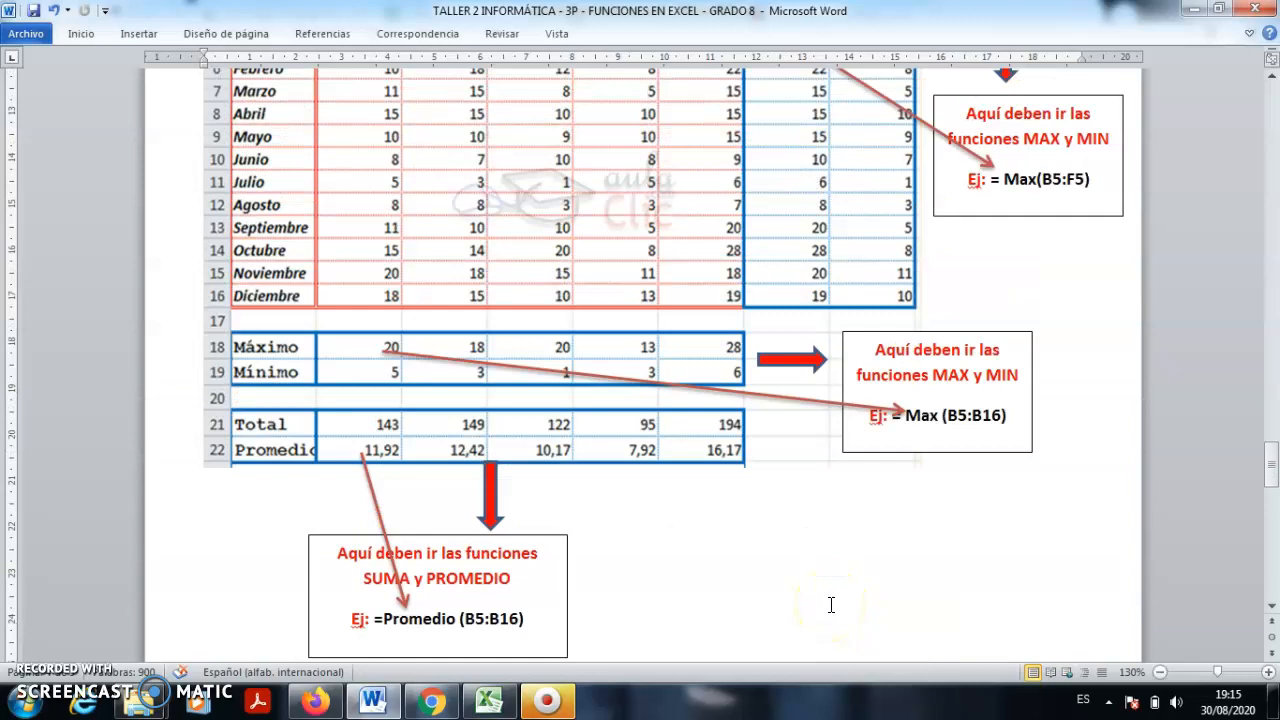
scroll(831, 604, up, 3)
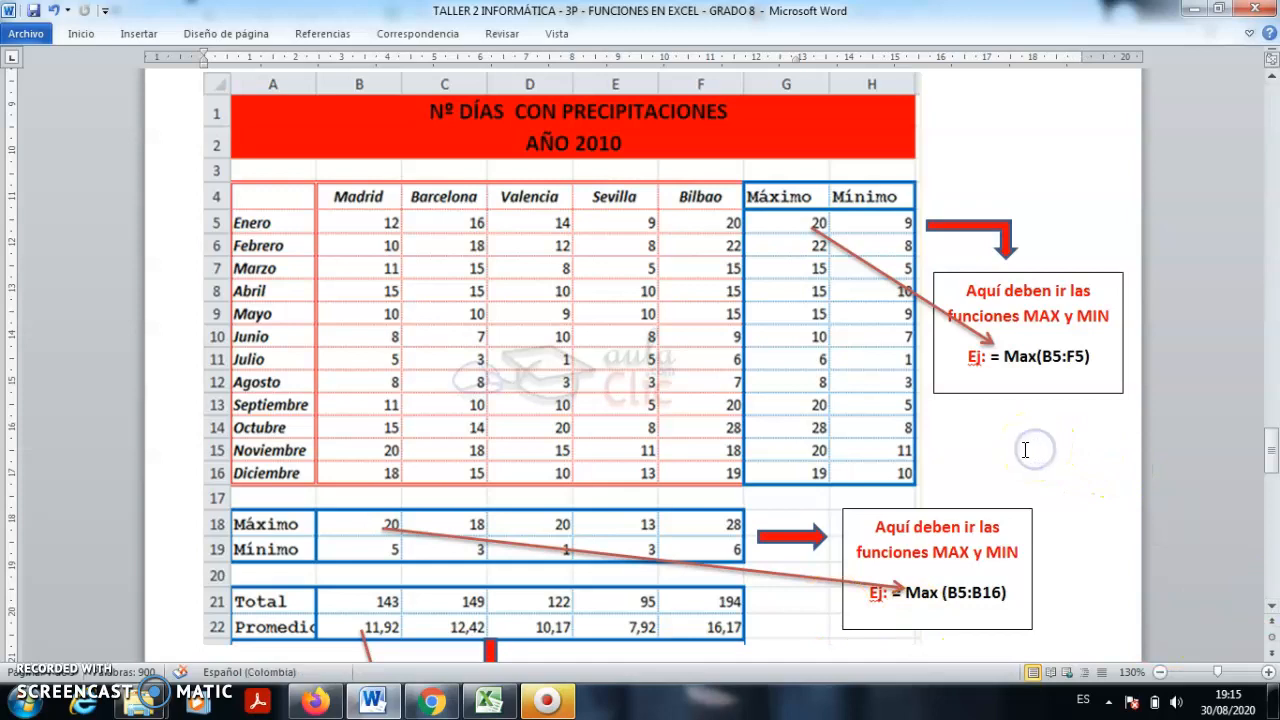
scroll(1030, 453, down, 1)
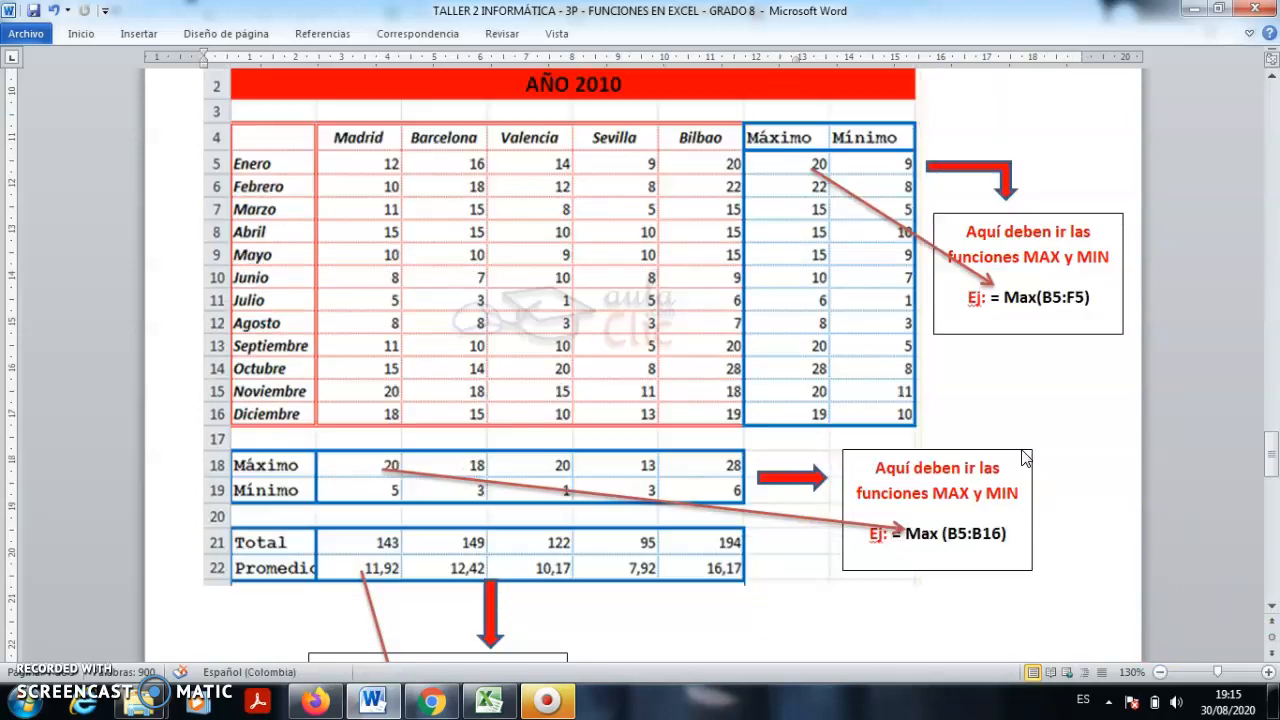
click(806, 211)
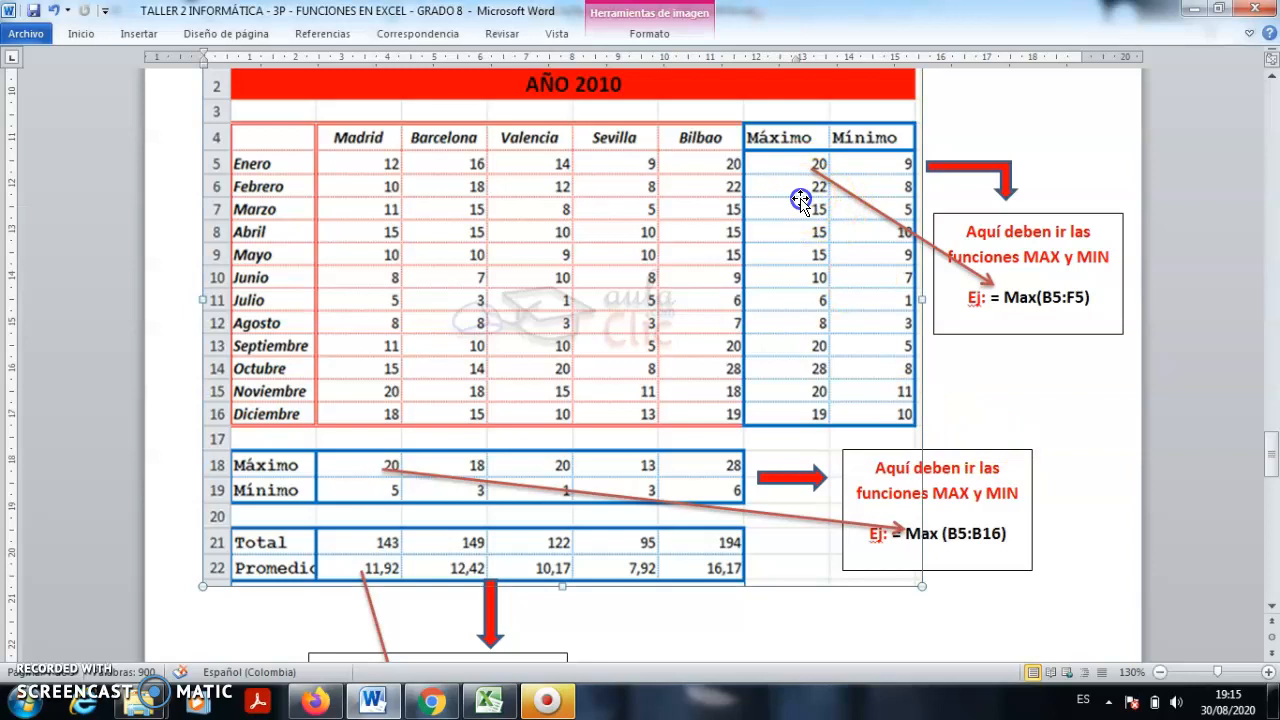
click(1076, 411)
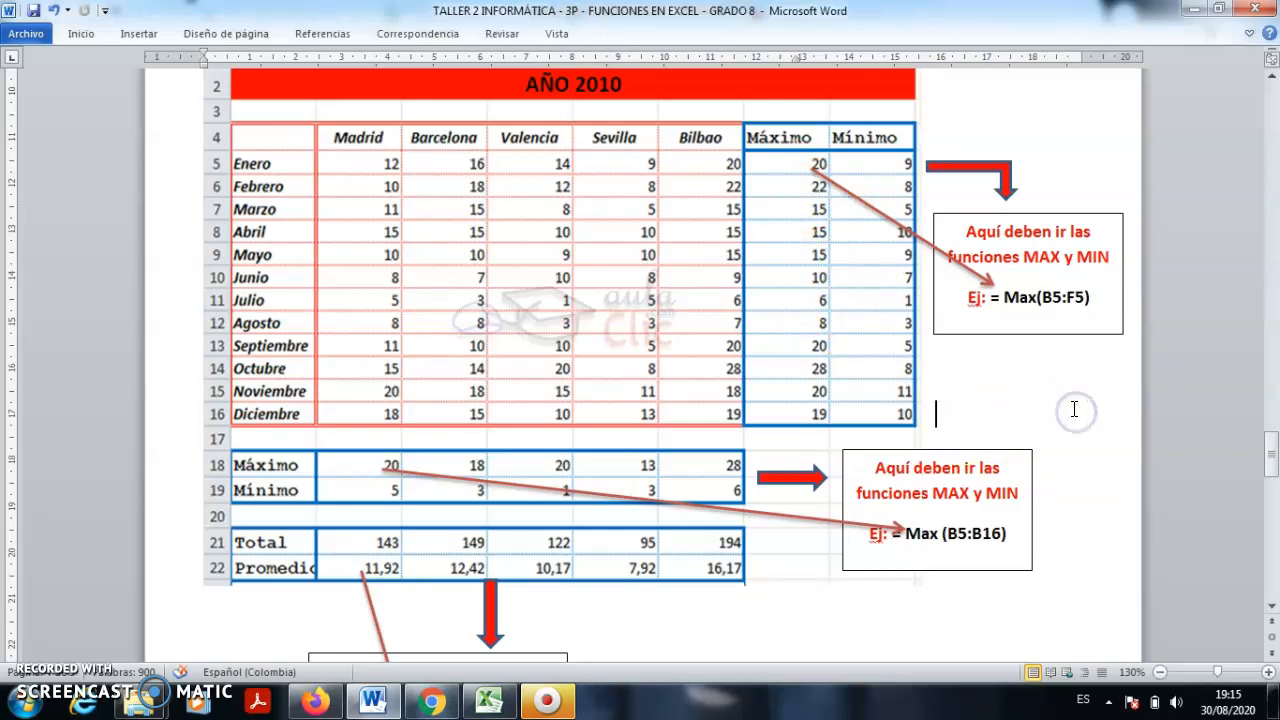
scroll(1074, 409, down, 10)
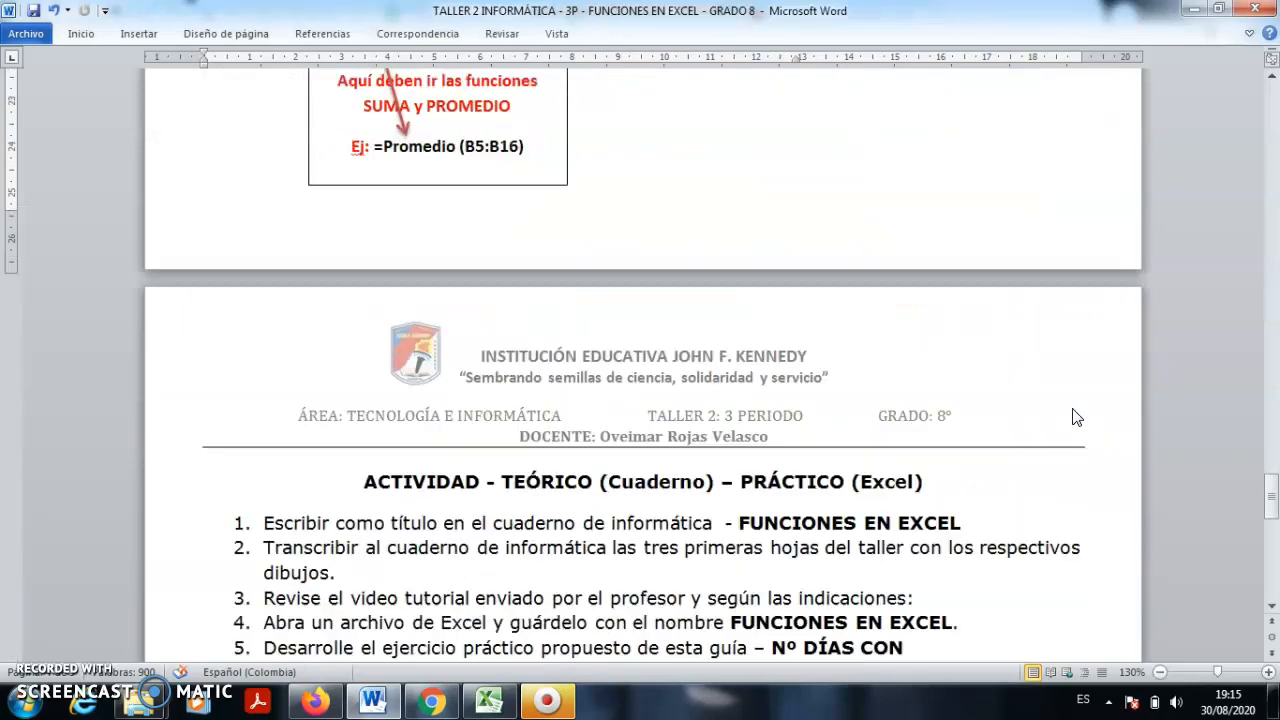
- Scroll past the activity list and NOTA, then jump back to the TALLER 2 – FUNCIONES EN EXCEL title
scroll(1075, 413, down, 3)
scroll(1074, 409, down, 4)
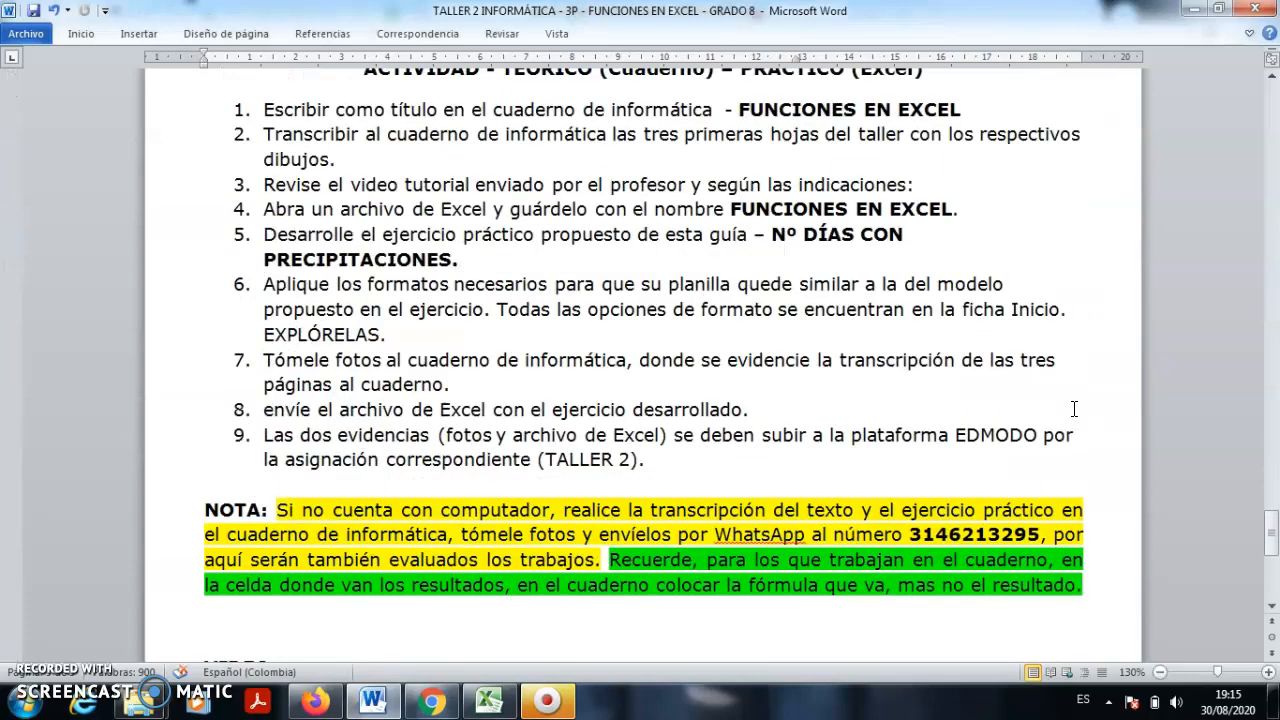
scroll(1074, 409, down, 1)
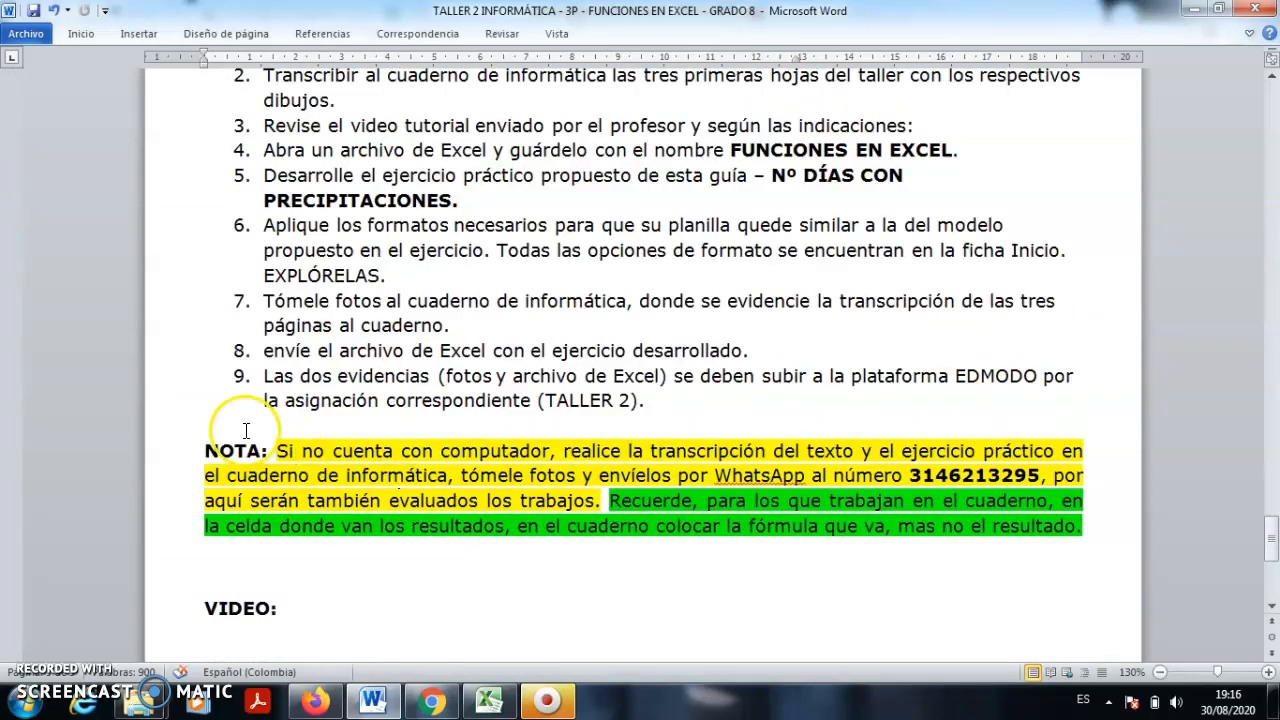
scroll(300, 428, up, 15)
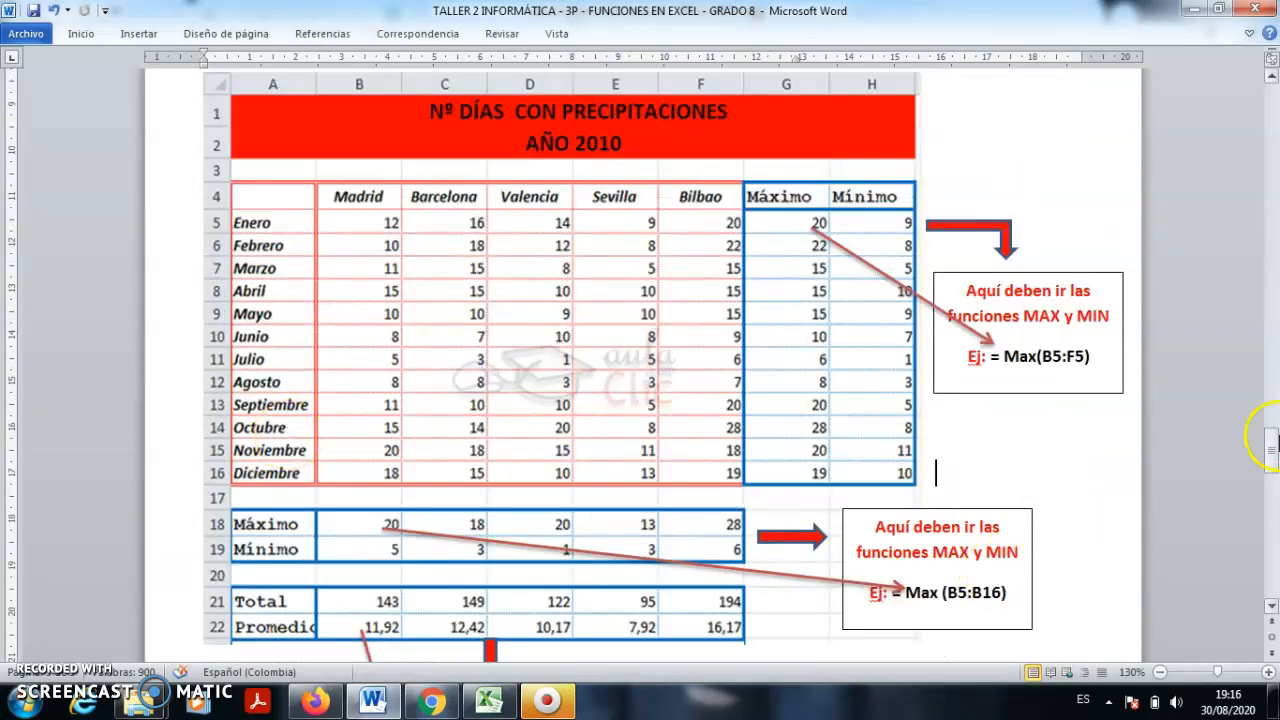
drag(1268, 450, 1270, 110)
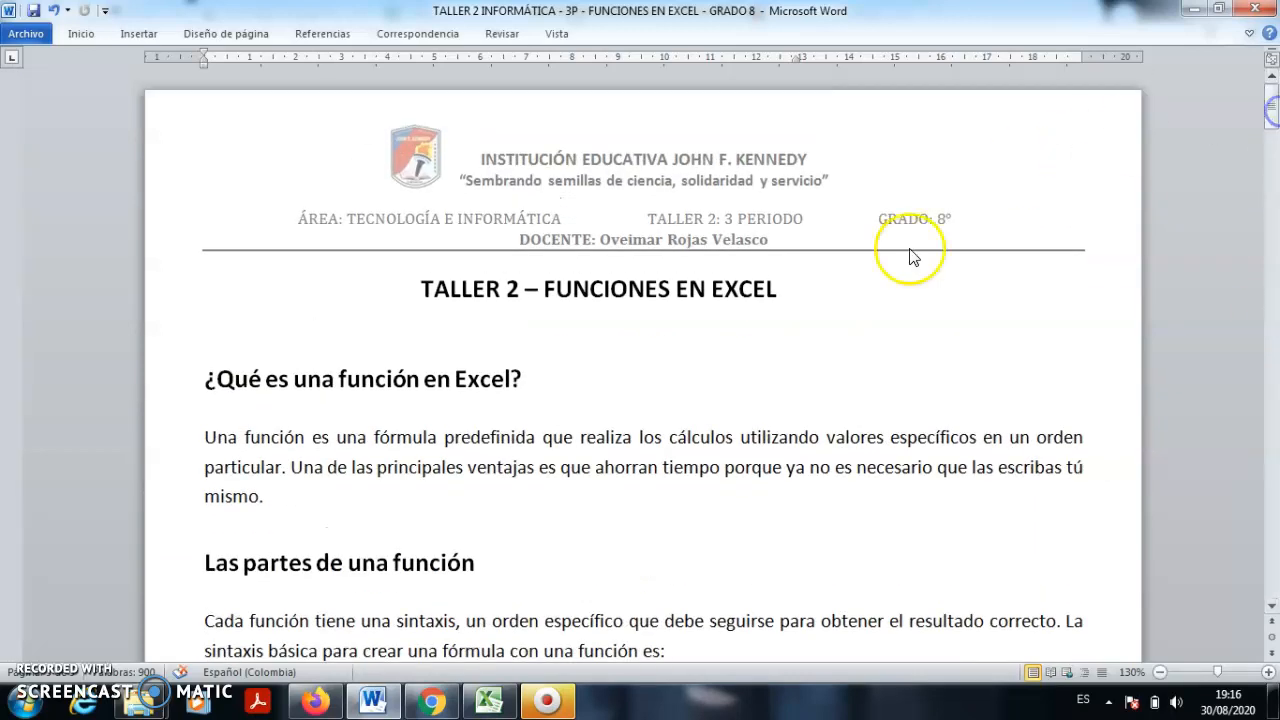